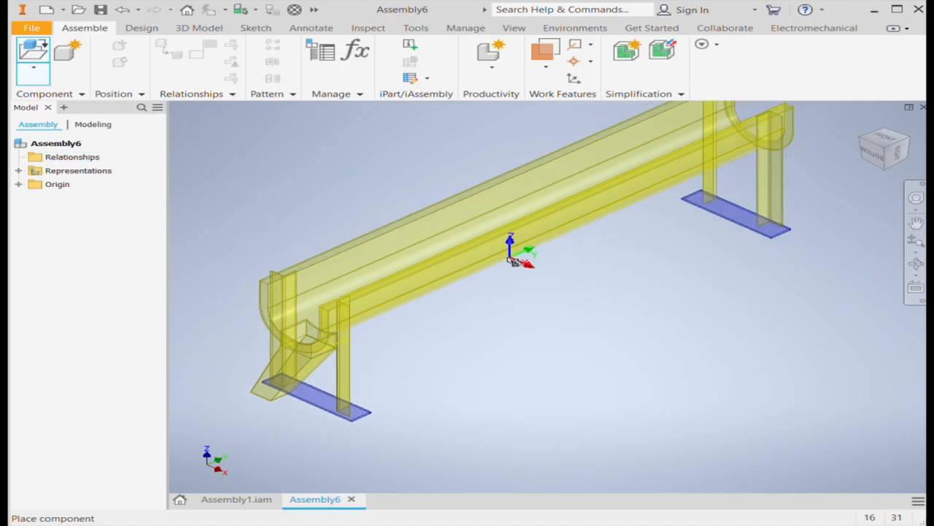
Place one instance of the Assembly1 trough subassembly in the new assembly
left_click(497, 303)
scroll(496, 303, "up", 2)
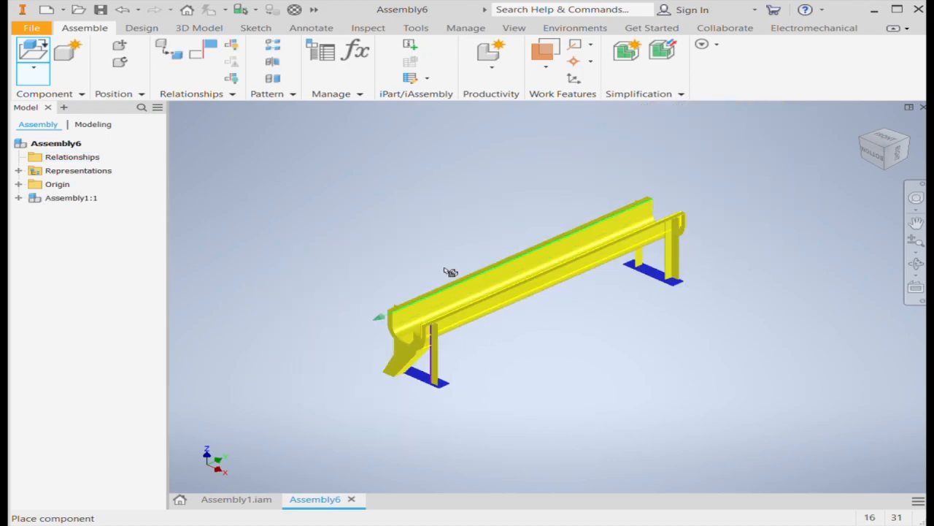
key("Escape")
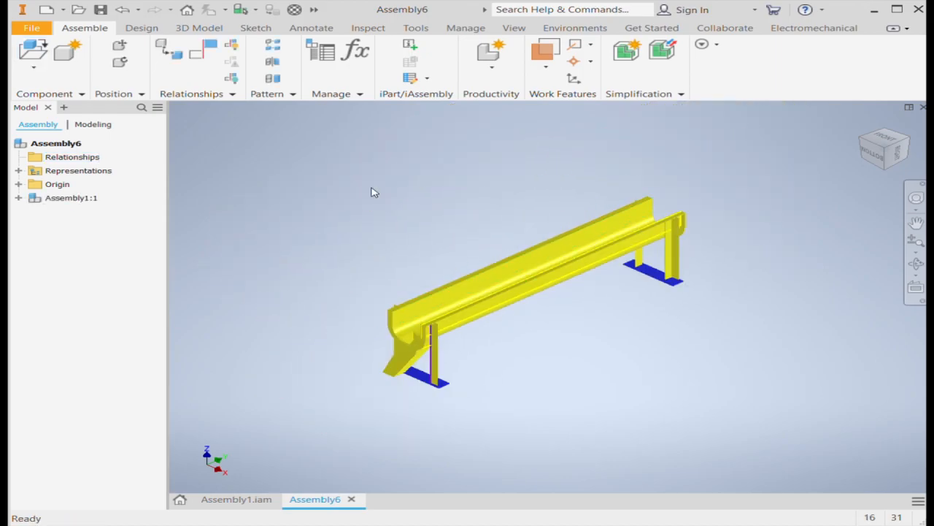
Check the reference conveyor's end plate in Assembly1.iam, then place the holed end plate upright in Assembly6 in front of the trough's chute end
left_click(224, 502)
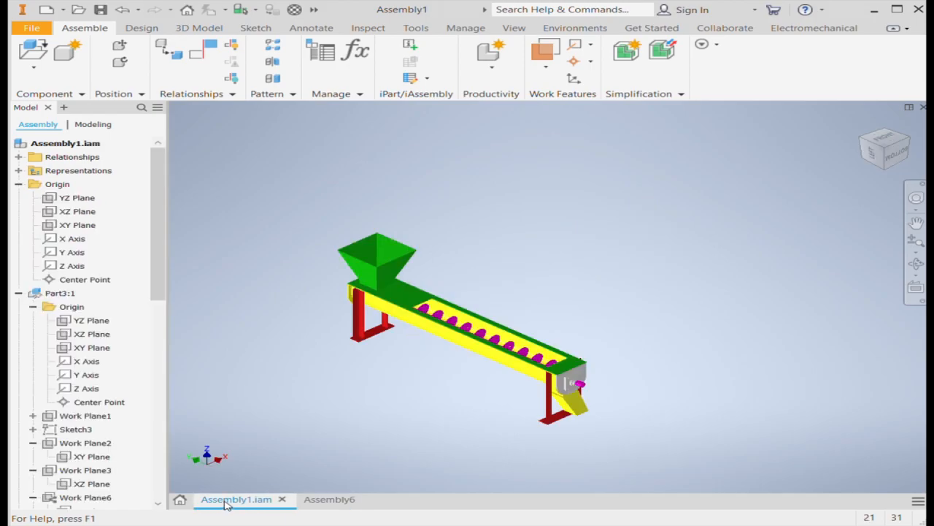
scroll(558, 380, "down", 4)
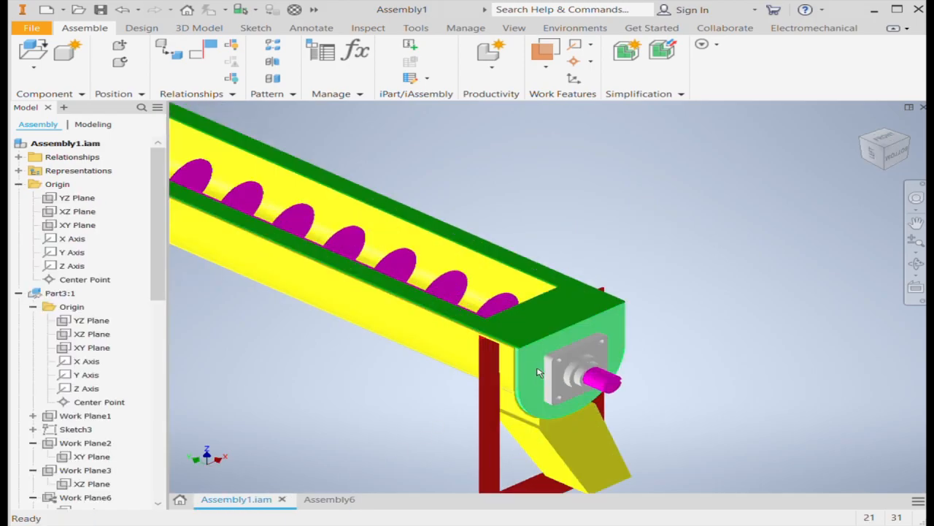
left_click(322, 500)
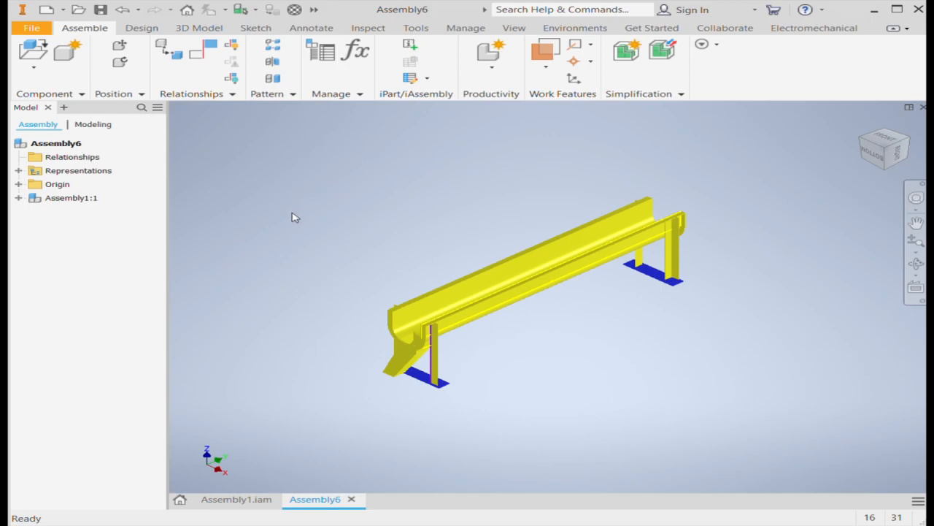
key("p")
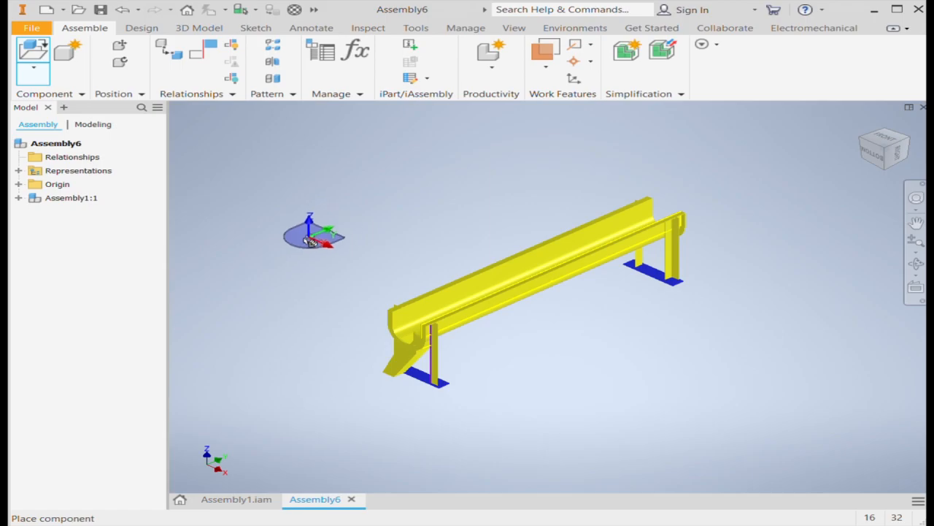
scroll(356, 349, "up", 5)
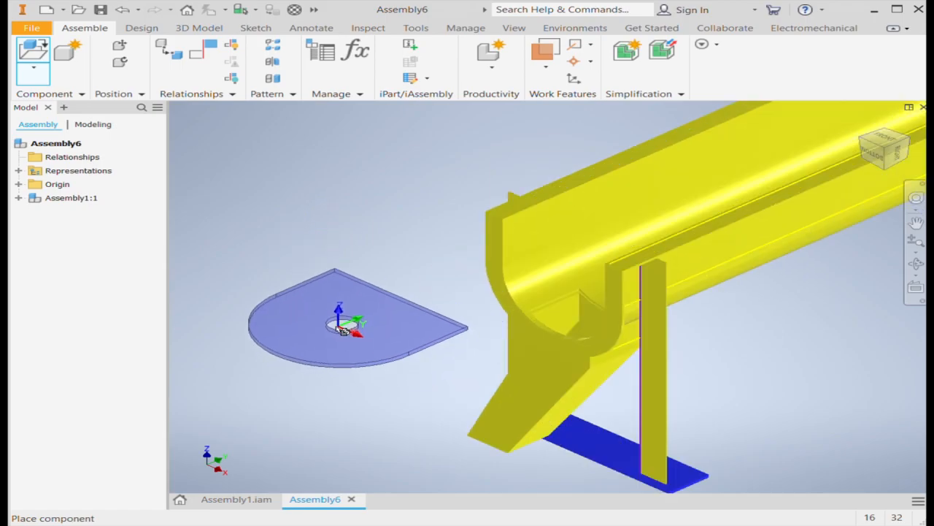
left_click(301, 307)
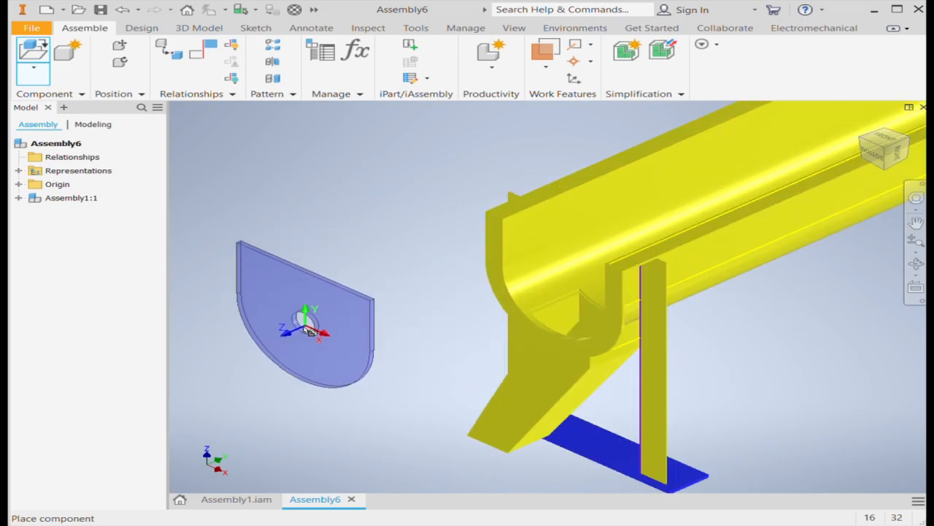
left_click(309, 355)
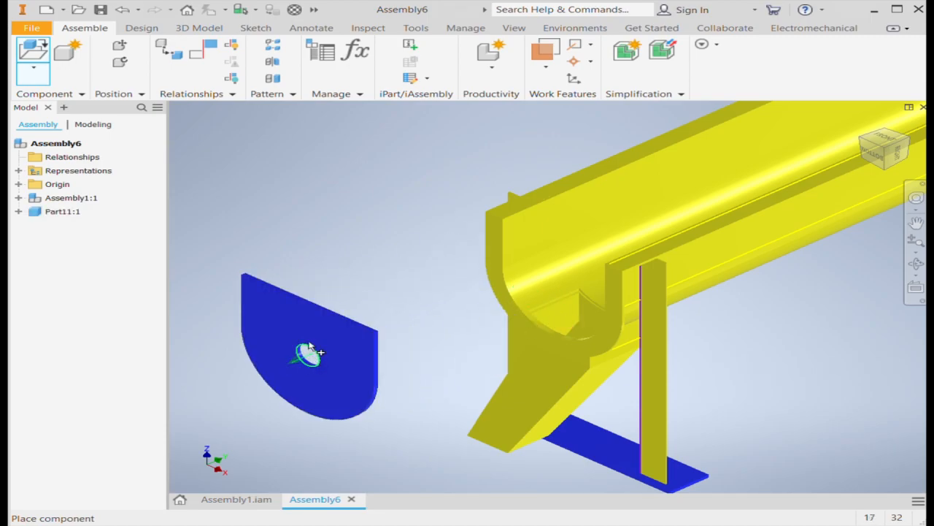
key("Escape")
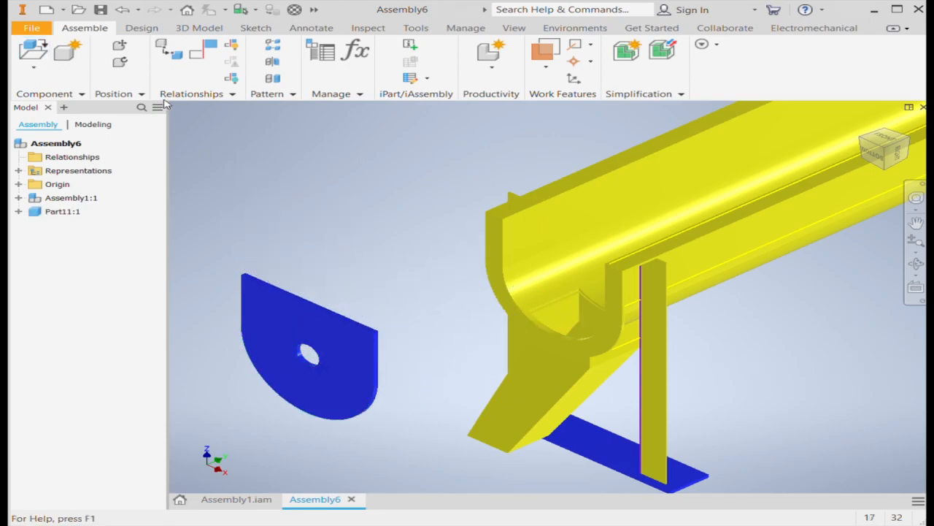
left_click(168, 52)
left_click(298, 365)
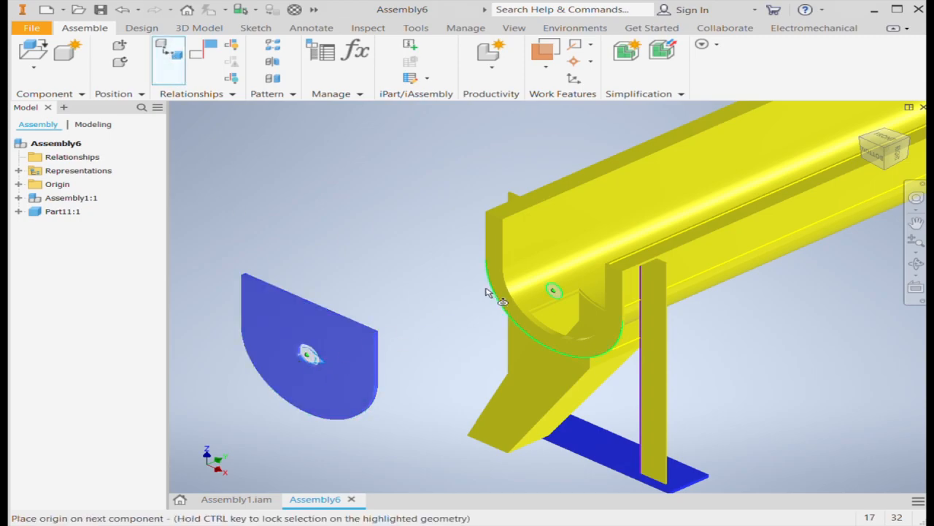
left_click(513, 308)
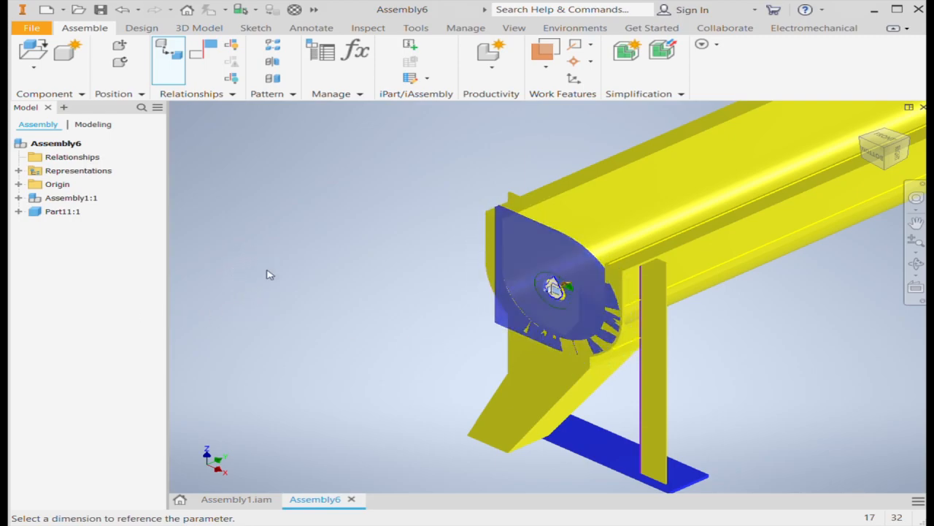
key("Escape")
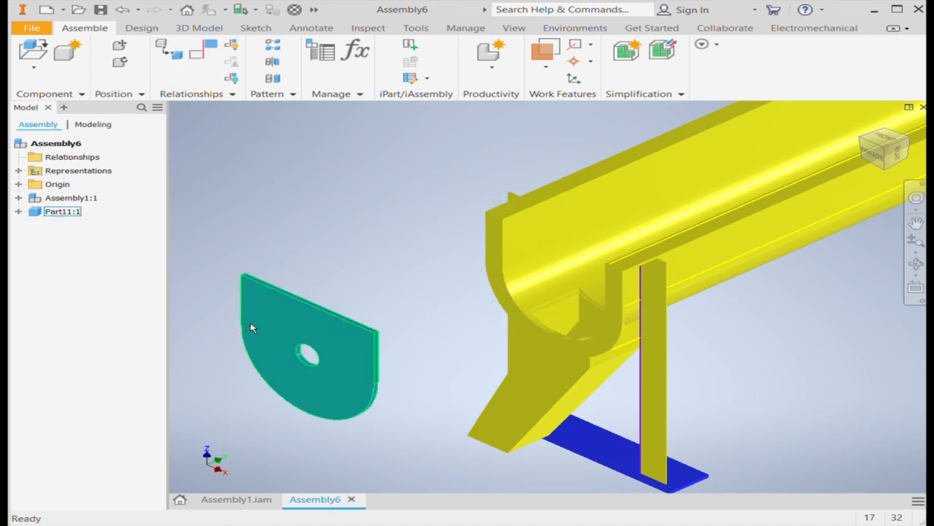
Constrain the end plate's vertical side edge with a mate to the trough end's inner vertical edge
left_click(202, 54)
scroll(546, 319, "down", 6)
scroll(586, 342, "up", 10)
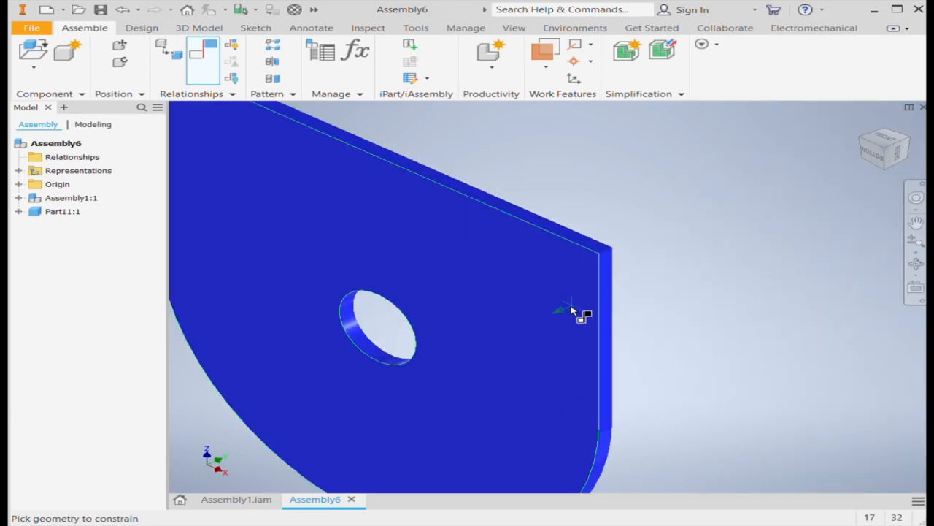
scroll(540, 321, "down", 6)
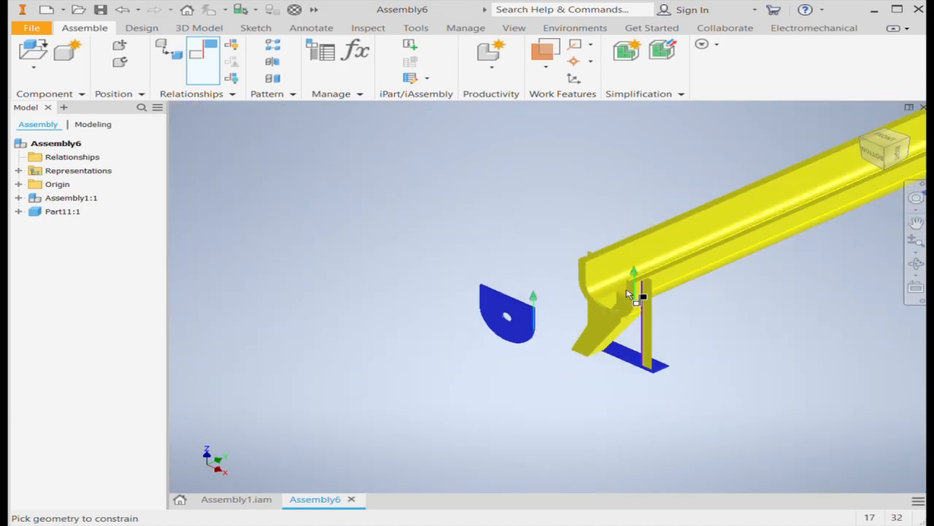
scroll(626, 294, "up", 6)
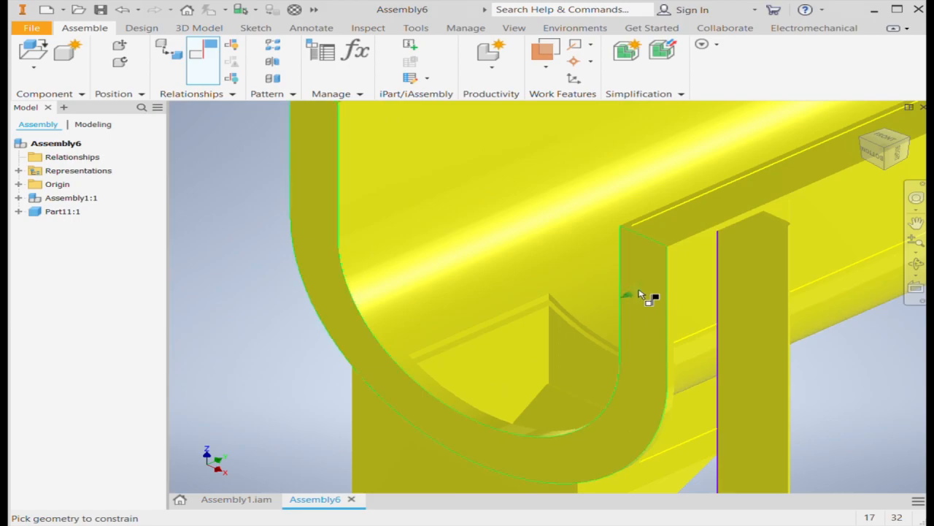
left_click(632, 250)
scroll(628, 321, "down", 2)
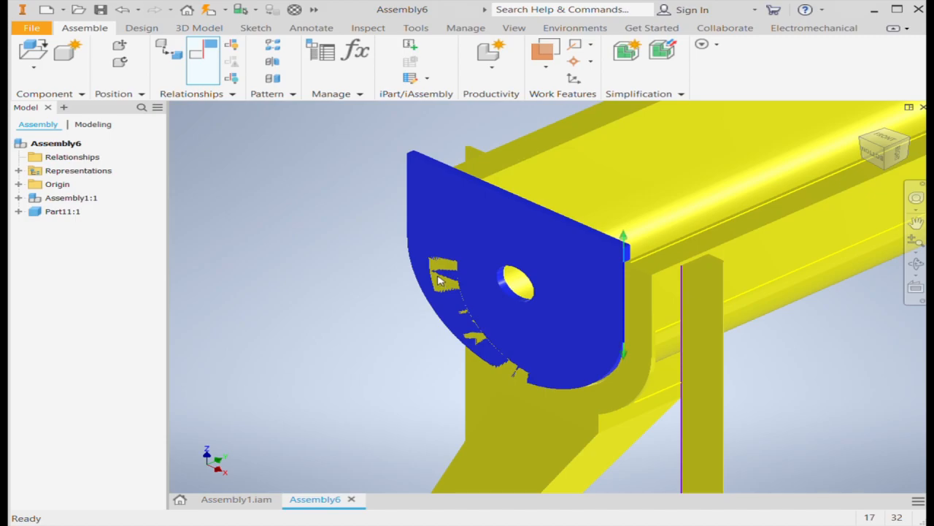
key("Escape")
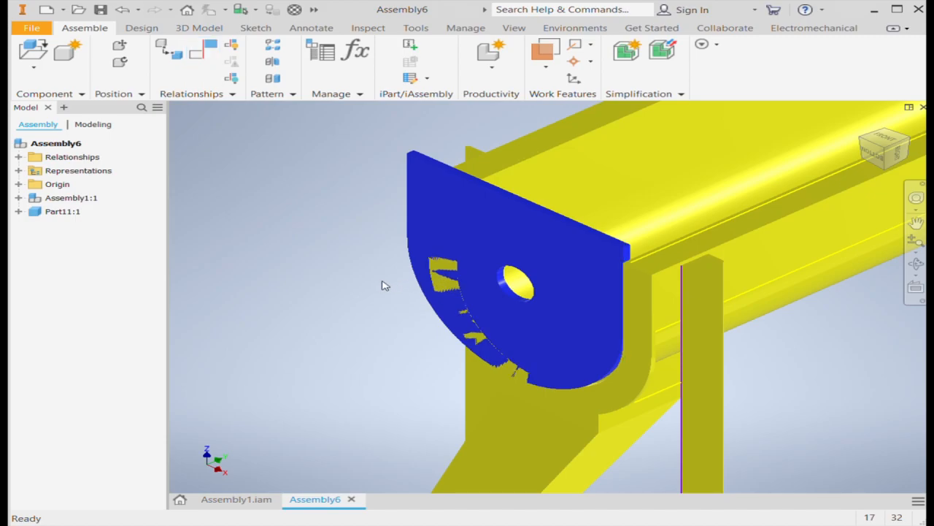
Constrain the end plate's outer face flush with the trough's end face
left_click(571, 259)
scroll(626, 263, "up", 3)
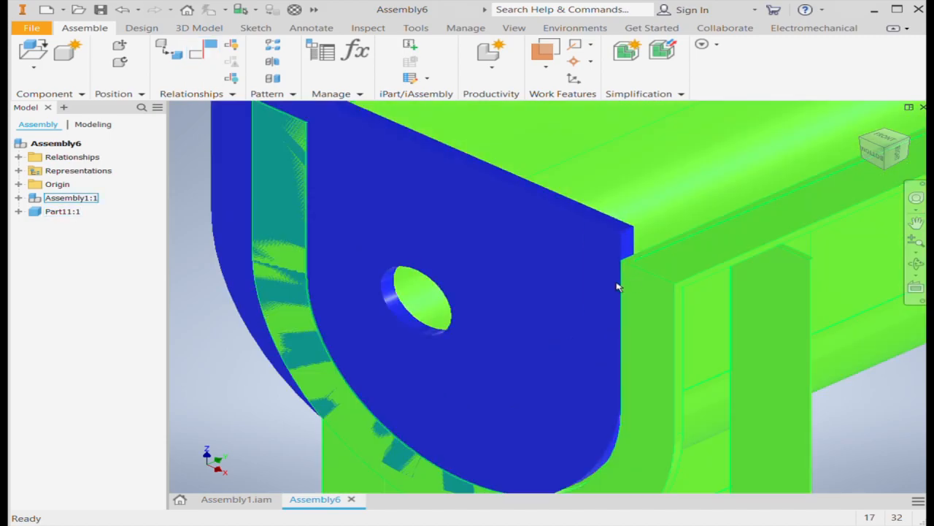
scroll(452, 298, "down", 3)
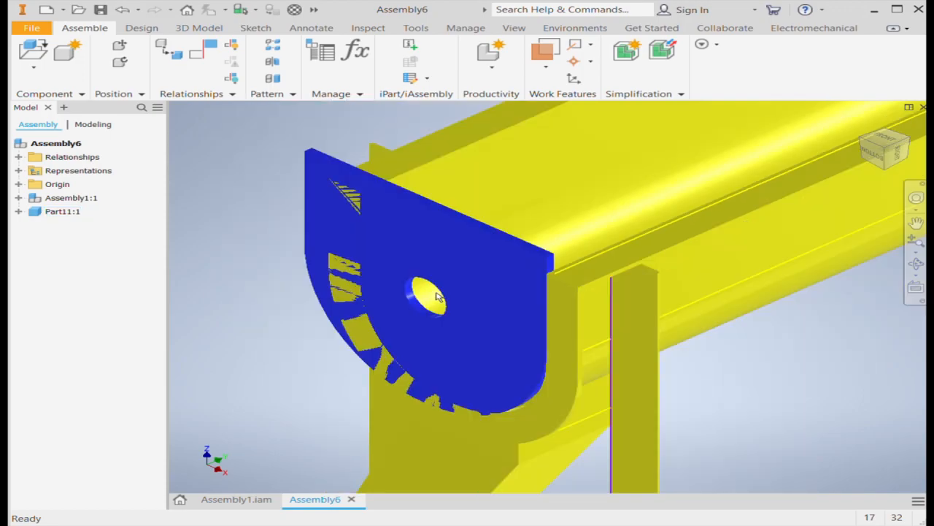
left_click(862, 142)
scroll(651, 349, "up", 2)
scroll(720, 332, "up", 3)
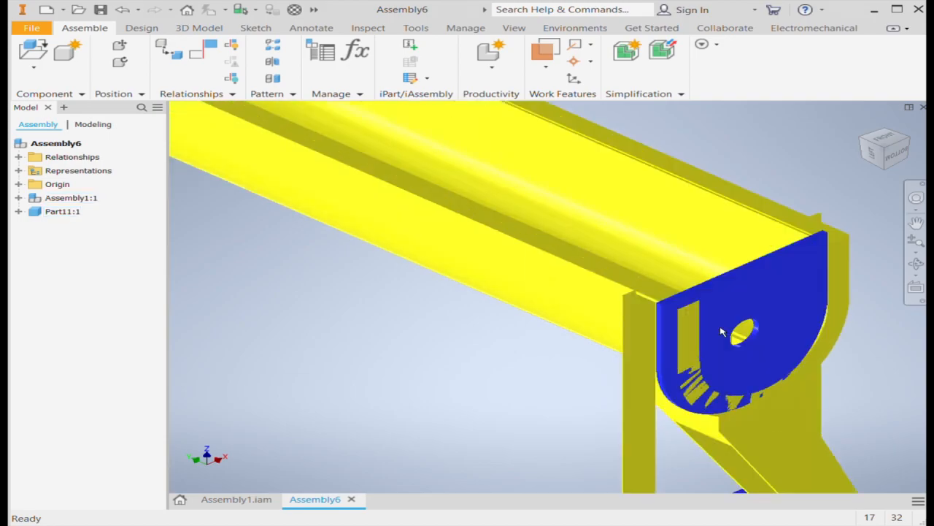
scroll(827, 242, "up", 3)
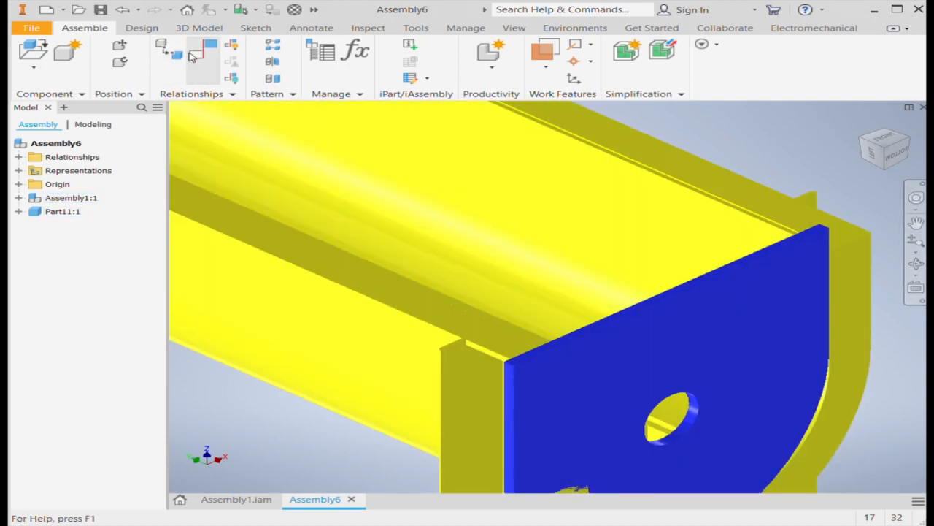
left_click(194, 55)
left_click(741, 316)
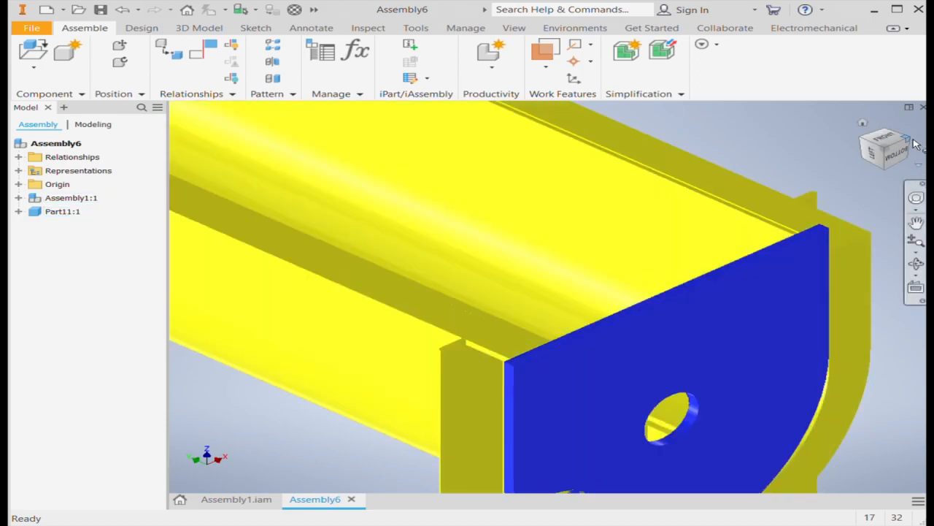
Delete the mate and flush constraints from the end plate
left_click(912, 140)
scroll(444, 310, "down", 8)
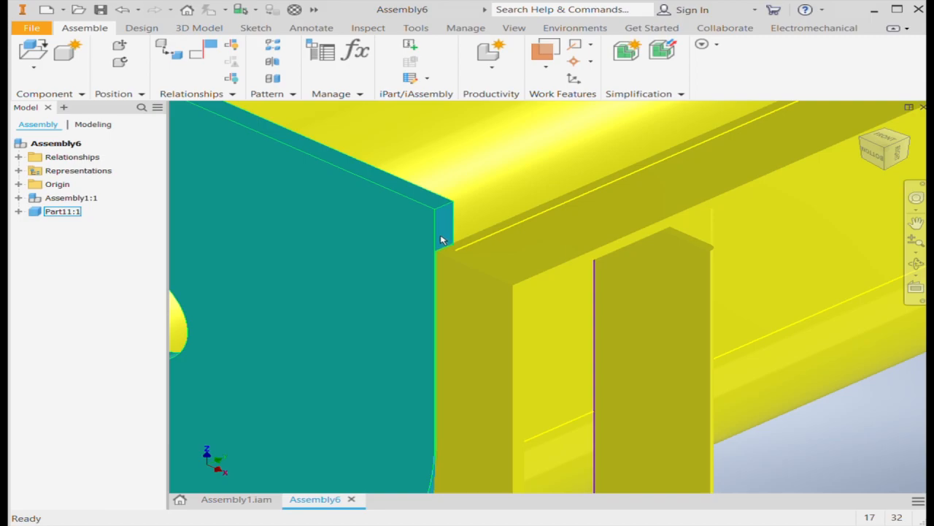
left_click(441, 241)
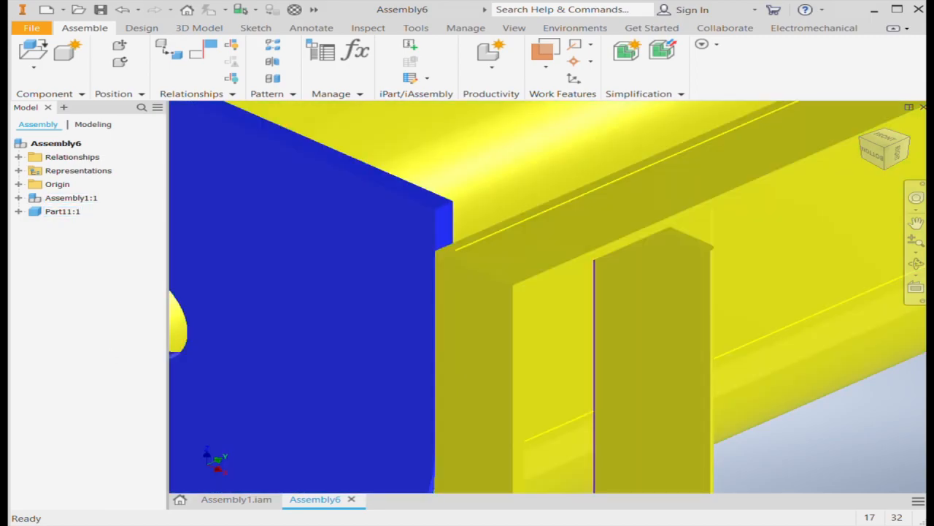
left_click(18, 212)
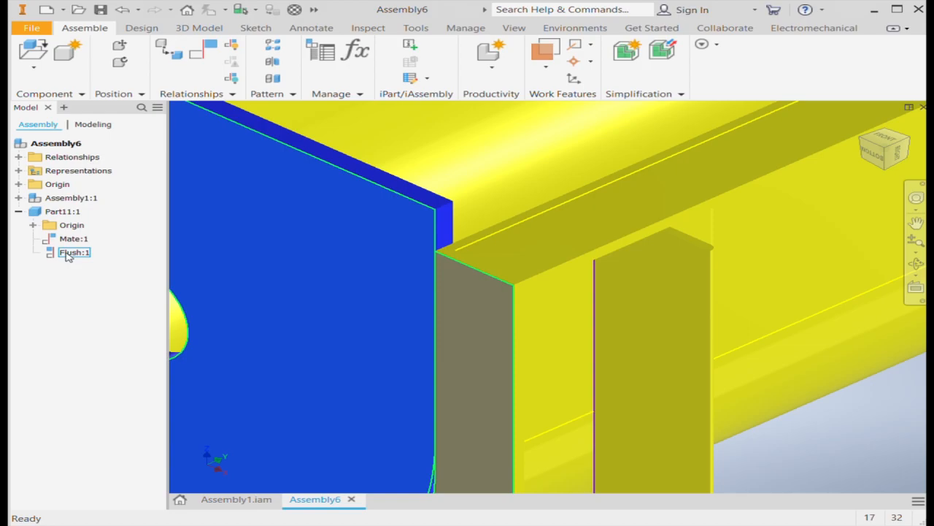
left_click(67, 240)
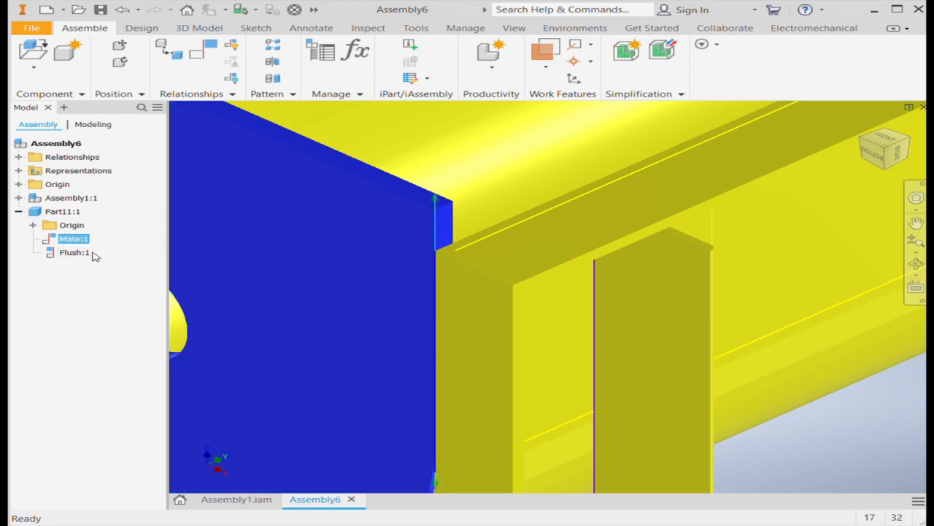
key("Delete")
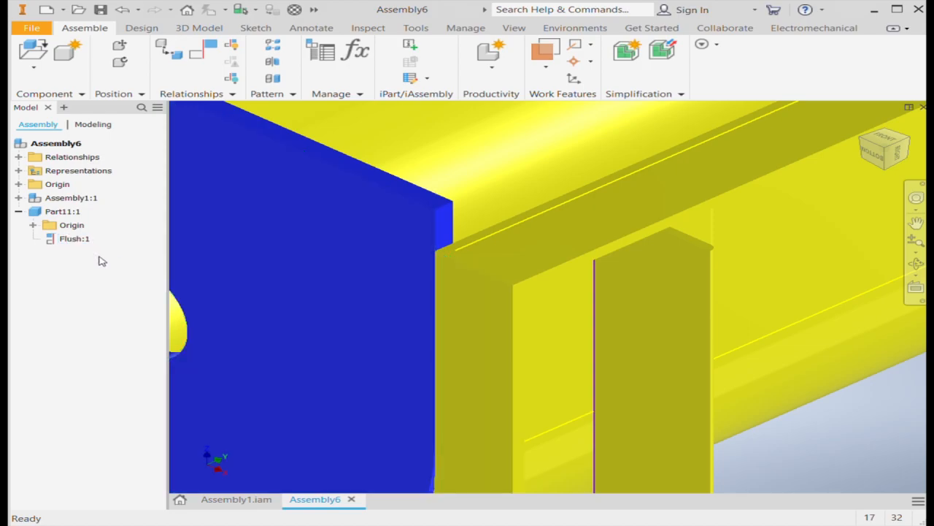
left_click(71, 241)
key("Delete")
Mate the end plate's rear top edge to the top edge of the trough's end face and check the fit from the opposite side
left_click(175, 47)
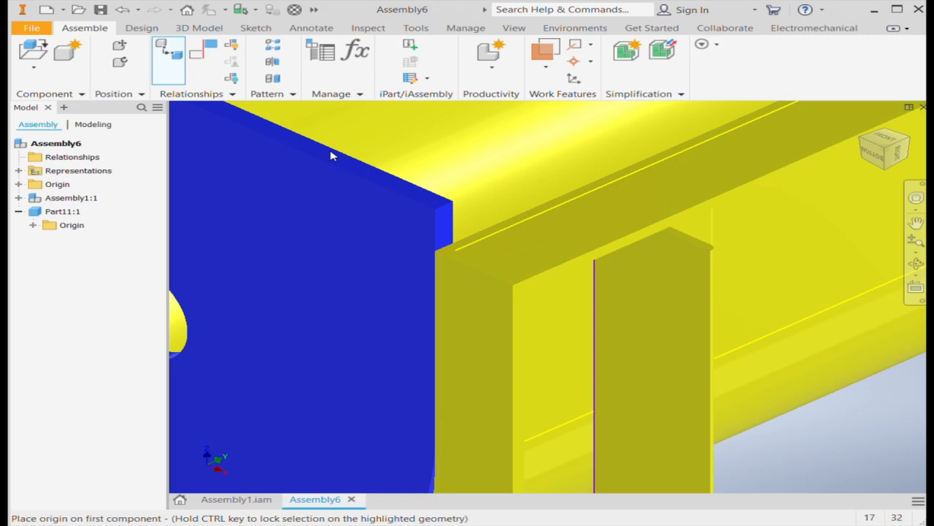
key("Escape")
key("c")
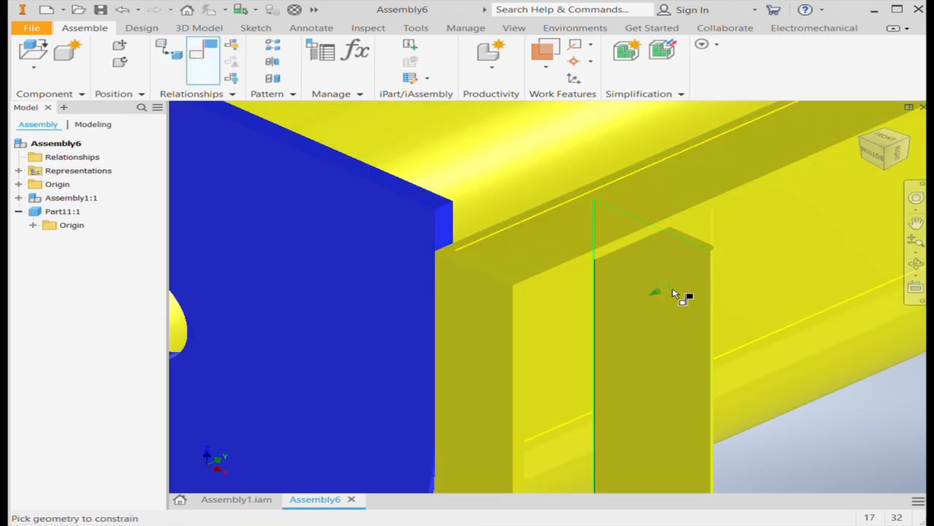
scroll(681, 289, "up", 6)
scroll(641, 277, "down", 5)
left_click(640, 278)
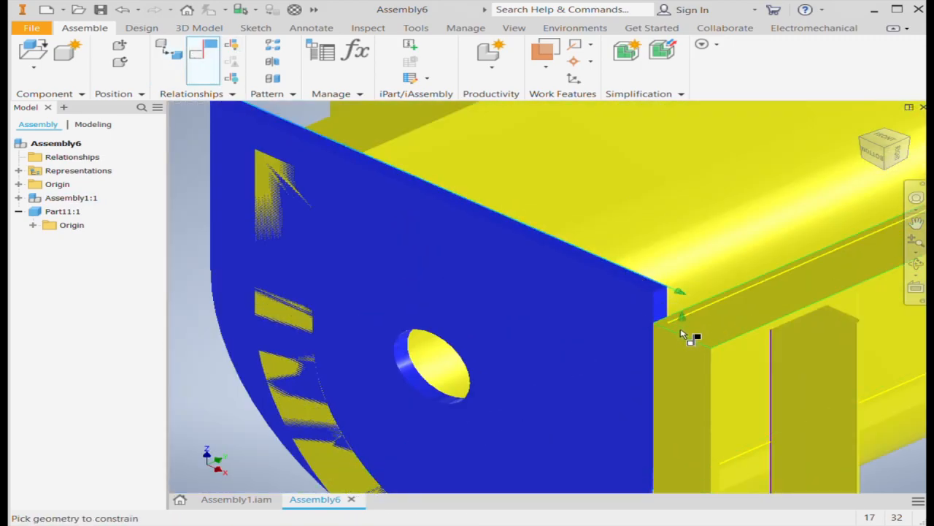
left_click(676, 341)
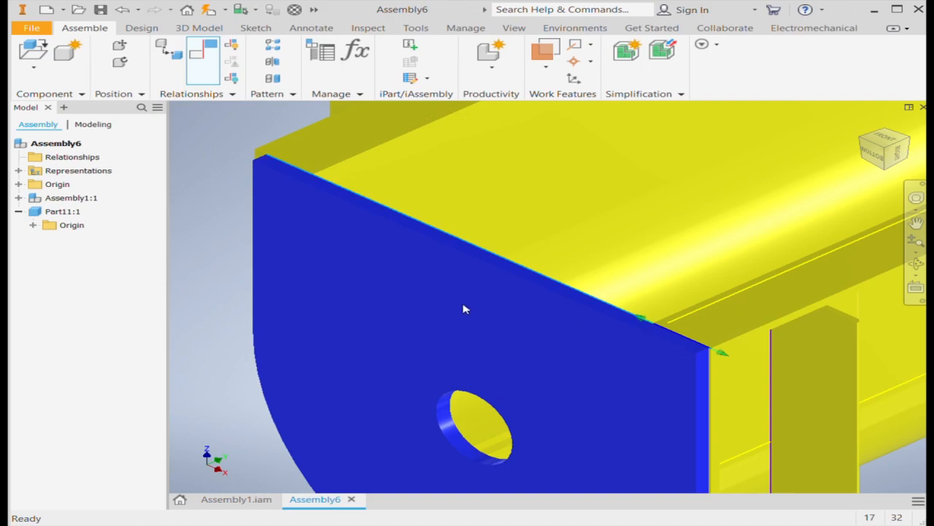
left_click(392, 279)
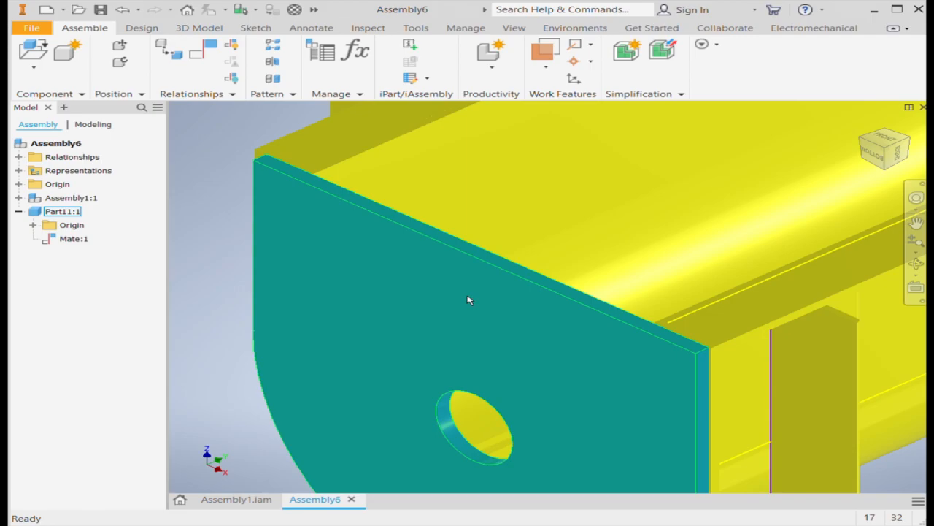
scroll(470, 299, "up", 4)
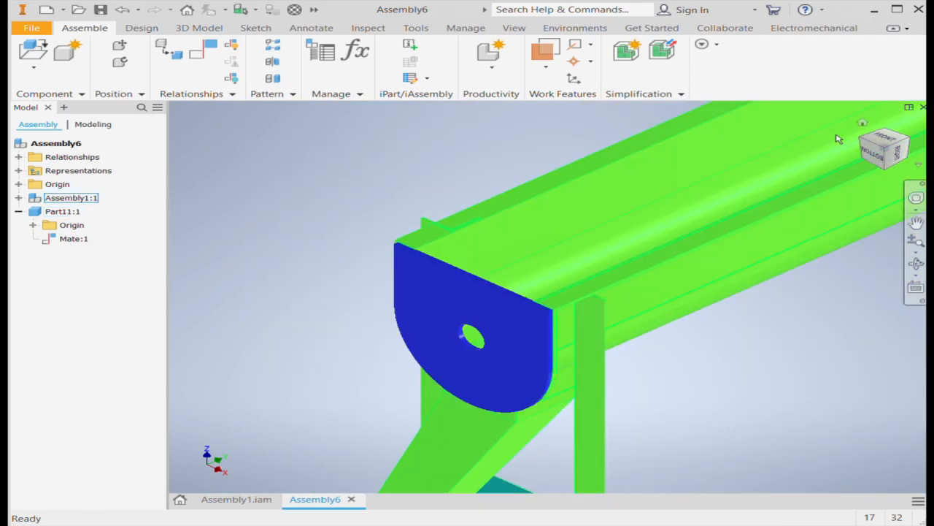
left_click(862, 142)
scroll(720, 261, "down", 6)
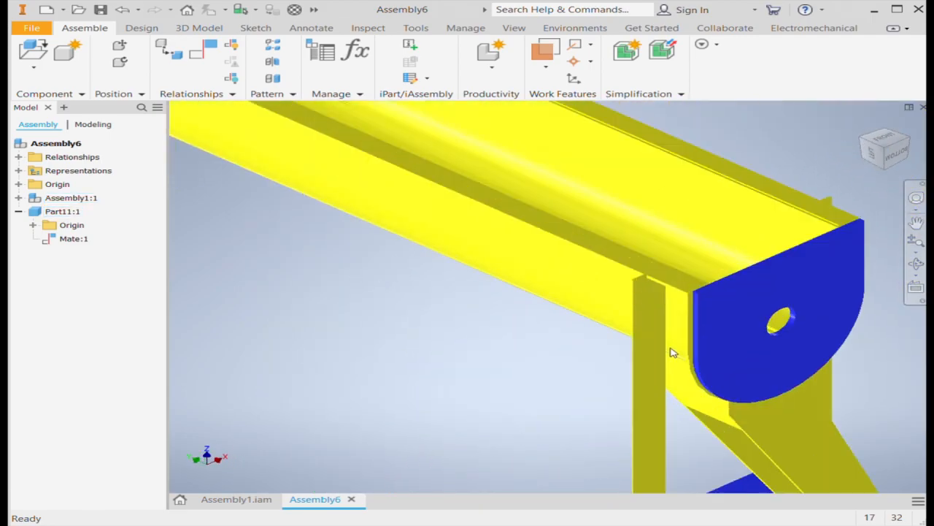
Measure the gap between the end plate's vertical side face and the adjacent outer side face of the trough
scroll(720, 261, "down", 3)
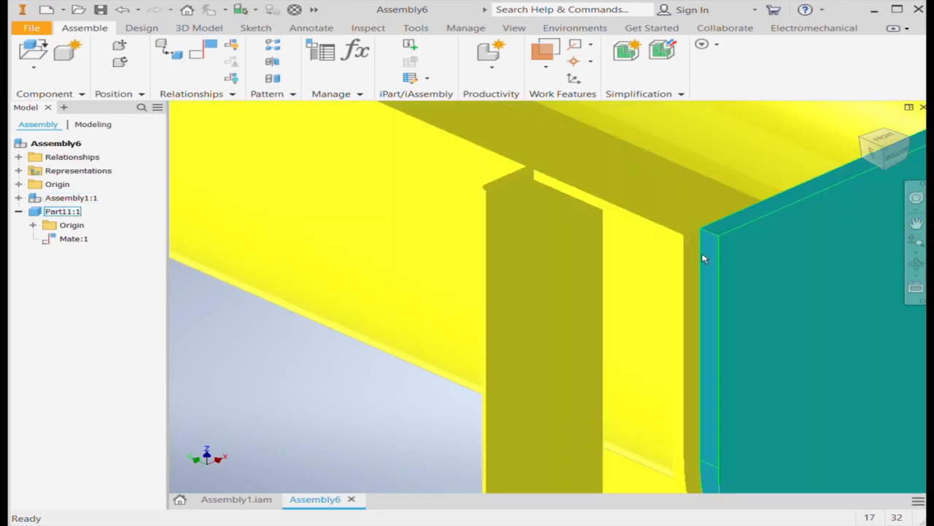
left_click(362, 29)
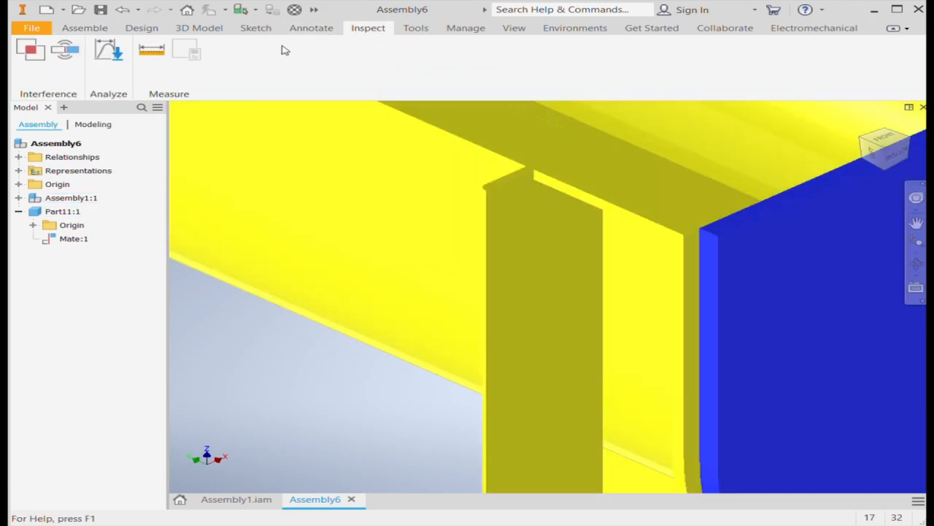
left_click(146, 53)
scroll(704, 250, "down", 2)
left_click(711, 252)
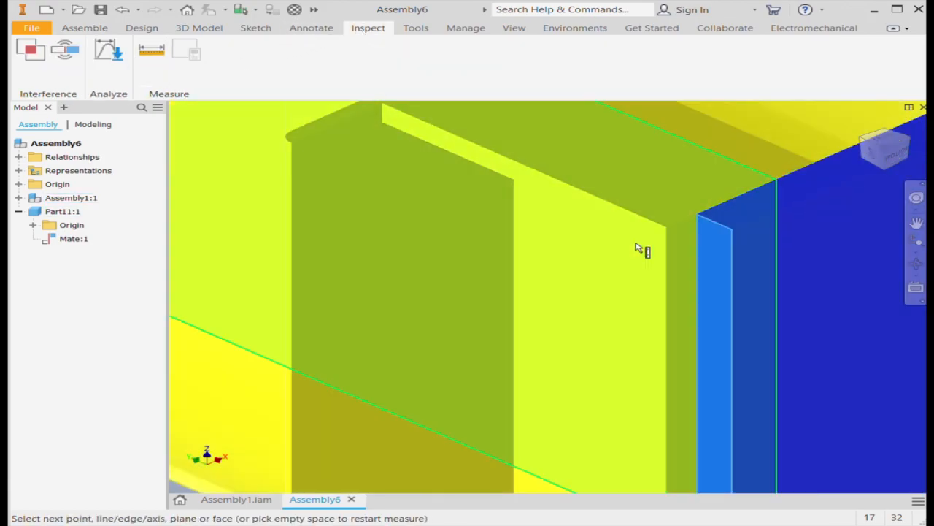
left_click(657, 243)
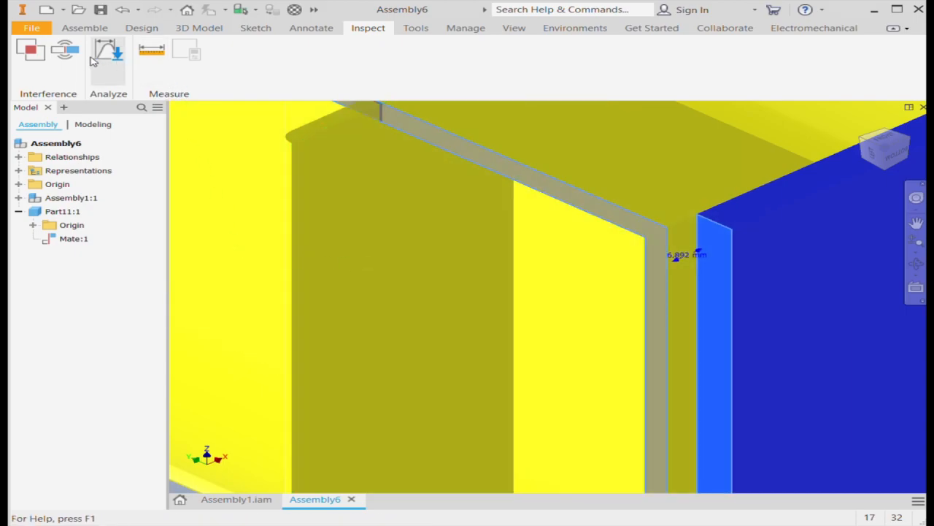
Constrain the end plate's side face flush with the trough's outer side face at an offset of 3 mm
left_click(75, 29)
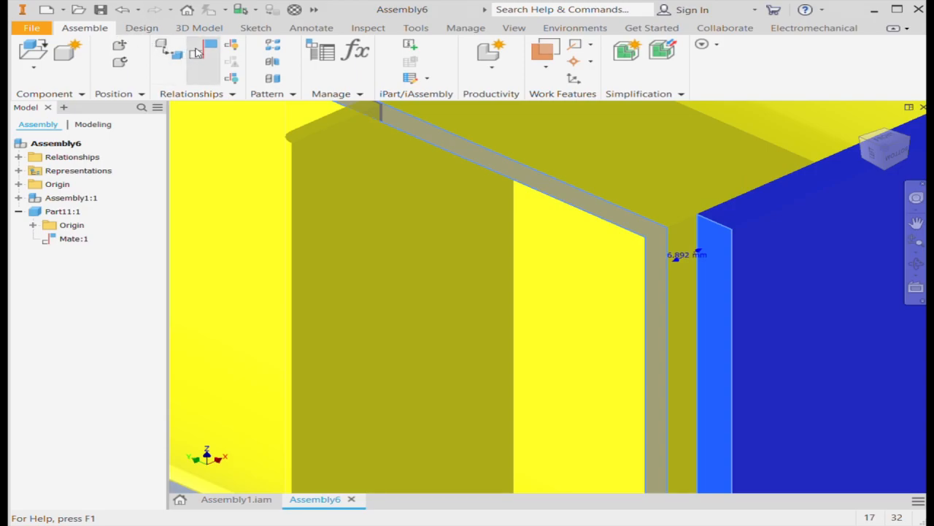
left_click(203, 56)
left_click(720, 263)
left_click(651, 243)
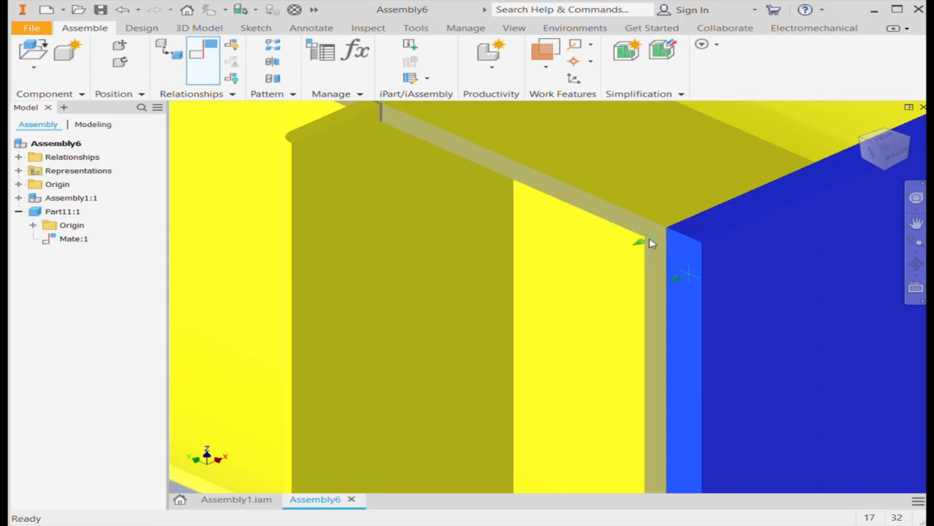
type("1")
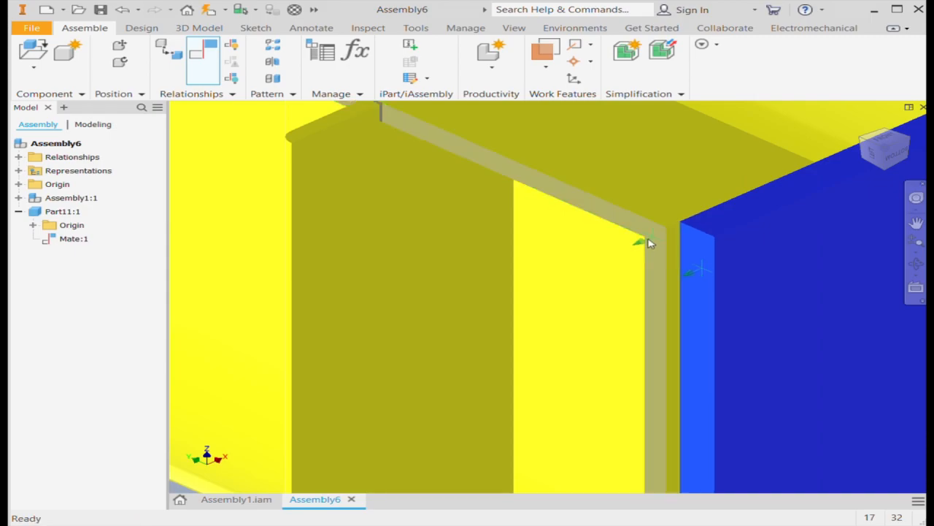
left_click(382, 281)
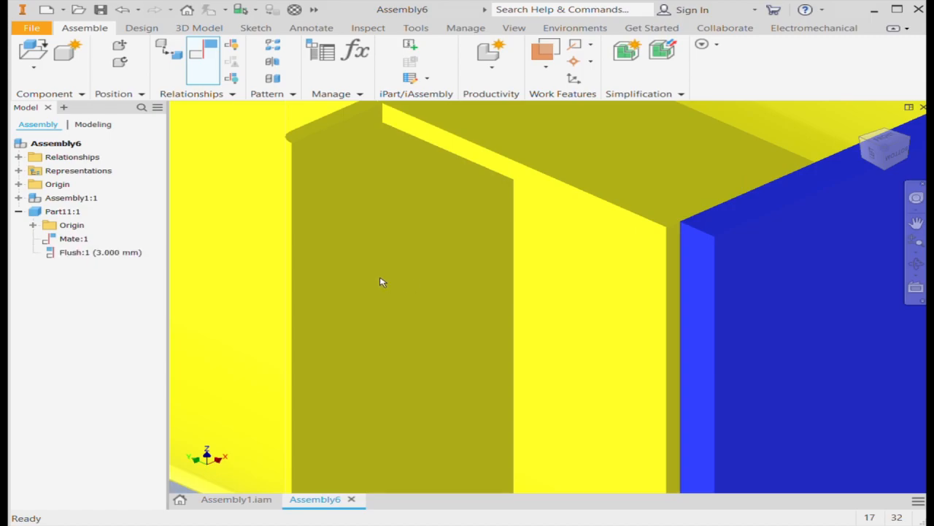
Constrain the end plate's top face flush with the top face of the trough's rim, working from the opposite side
scroll(429, 269, "down", 6)
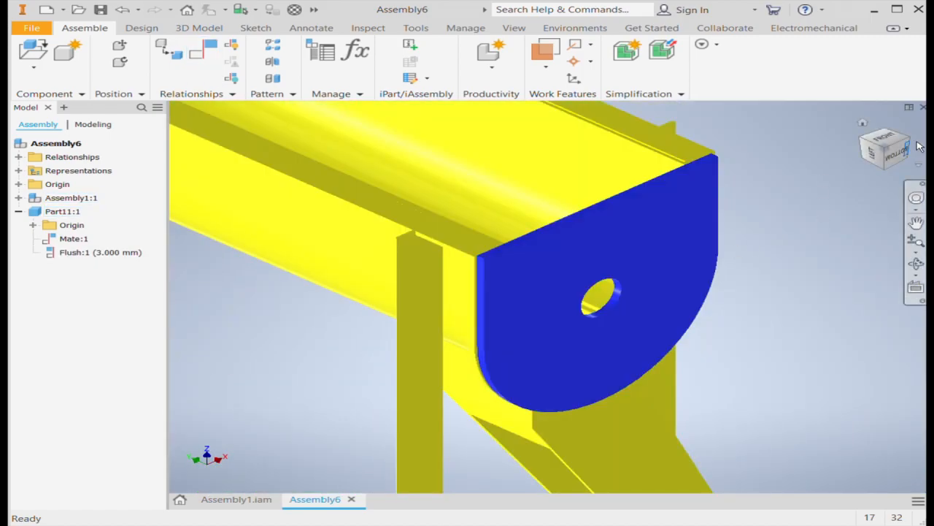
left_click(909, 141)
scroll(427, 337, "up", 5)
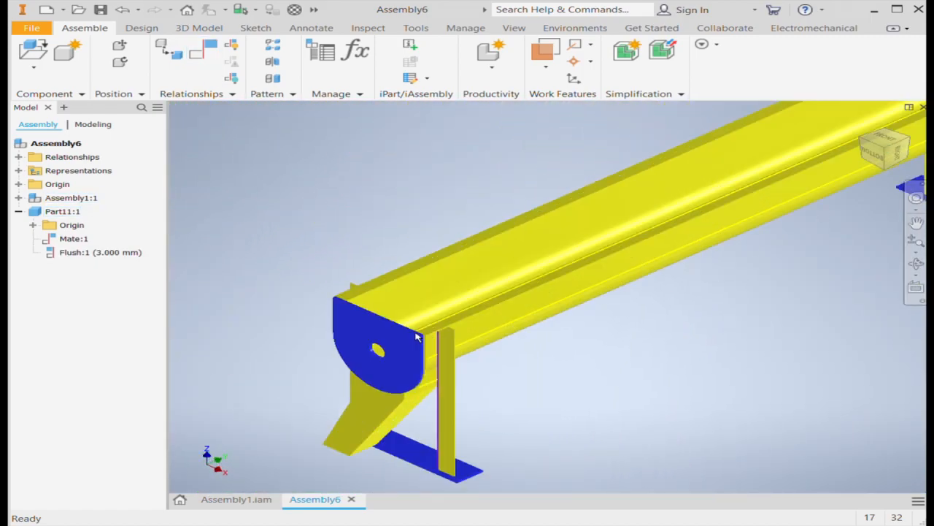
scroll(427, 337, "up", 2)
left_click(204, 55)
scroll(776, 338, "down", 3)
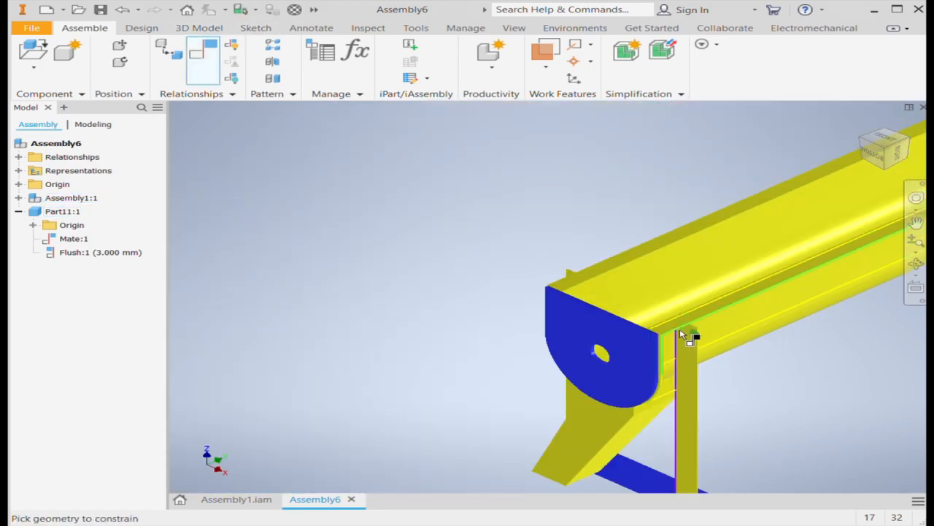
scroll(684, 340, "up", 6)
left_click(664, 341)
scroll(605, 337, "up", 5)
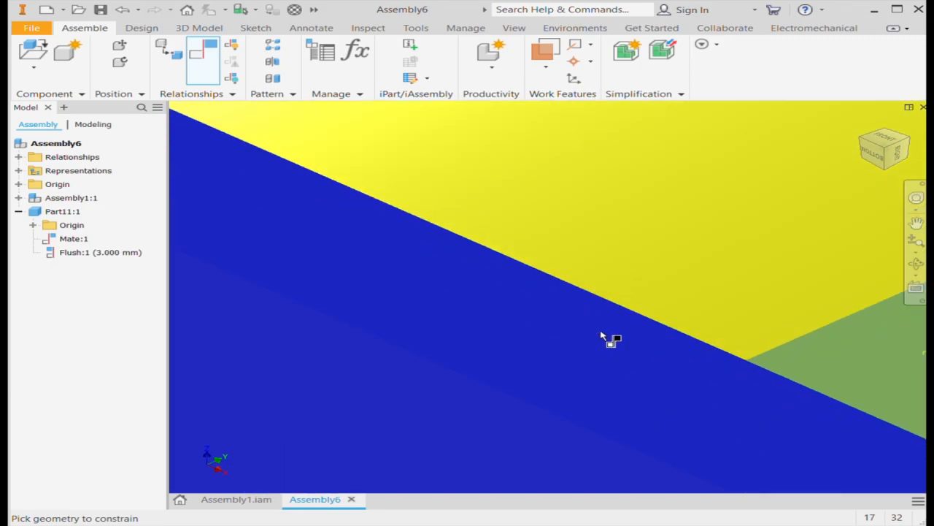
left_click(611, 340)
scroll(634, 330, "down", 5)
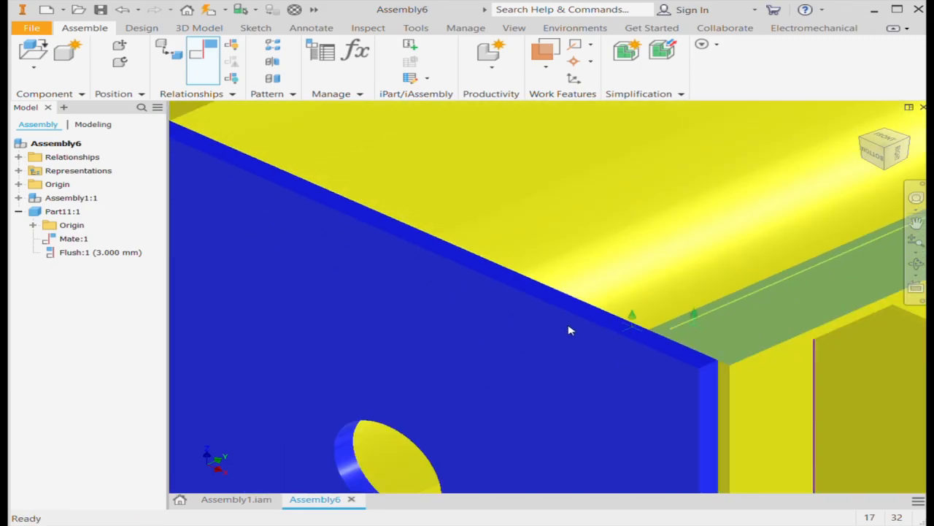
left_click(390, 283)
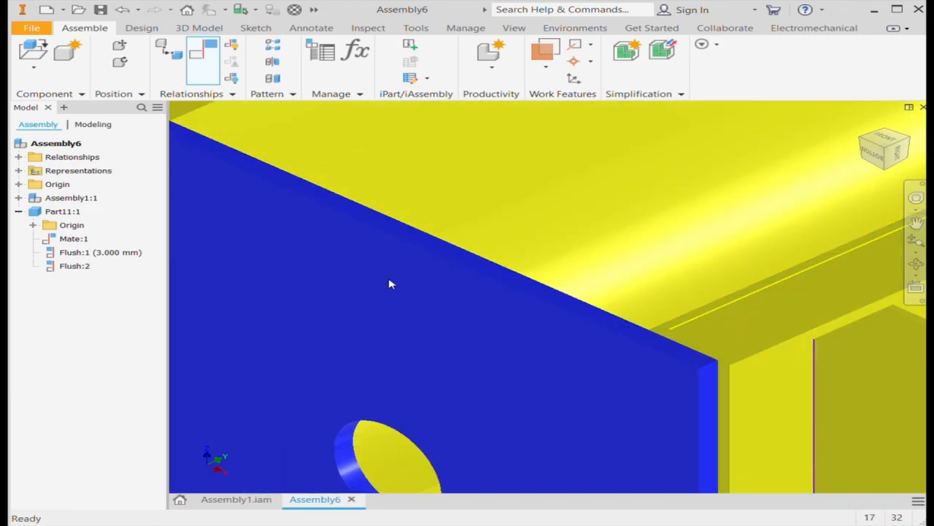
scroll(548, 275, "down", 5)
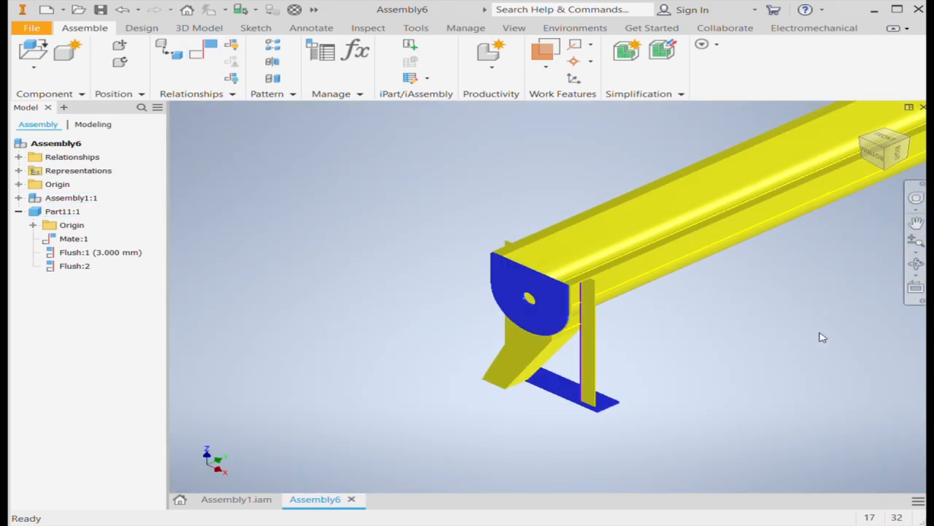
scroll(821, 337, "down", 4)
middle_click_drag(820, 338, 625, 347)
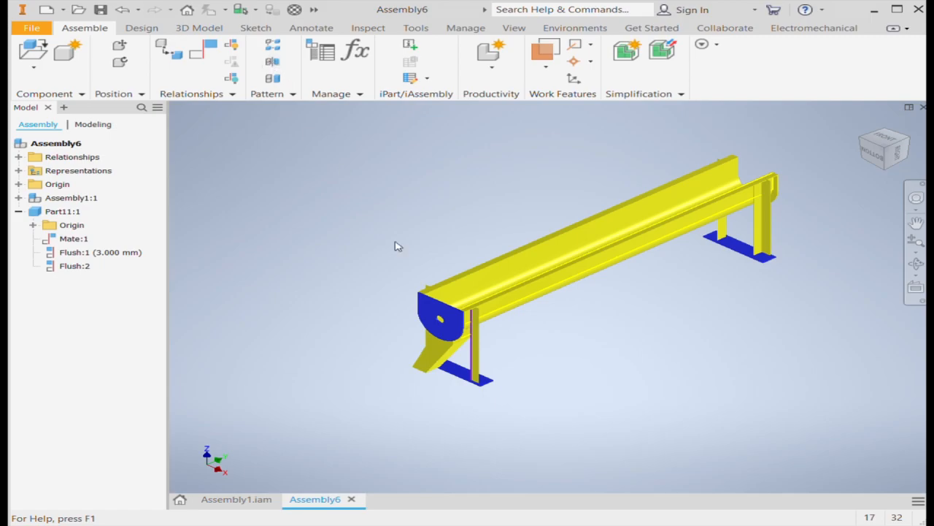
scroll(775, 343, "down", 6)
scroll(709, 343, "up", 5)
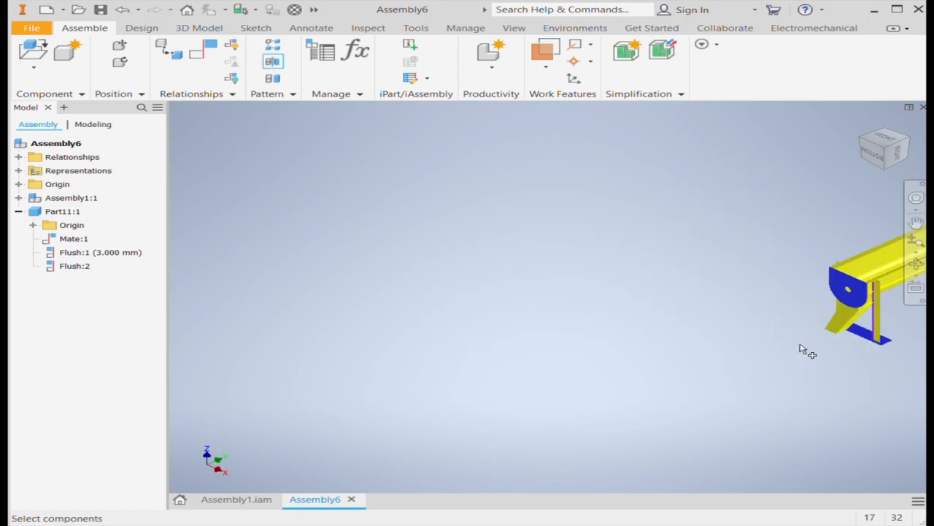
left_click(836, 294)
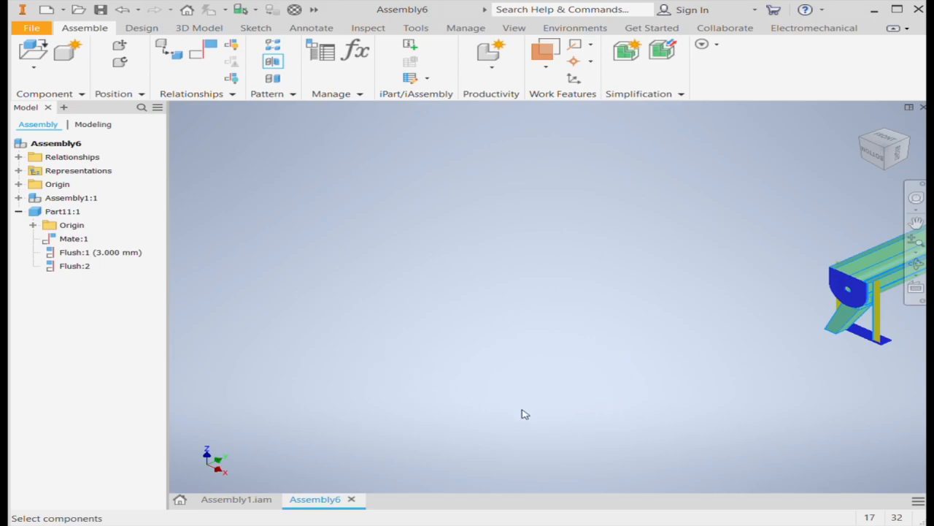
key("Escape")
key("Home")
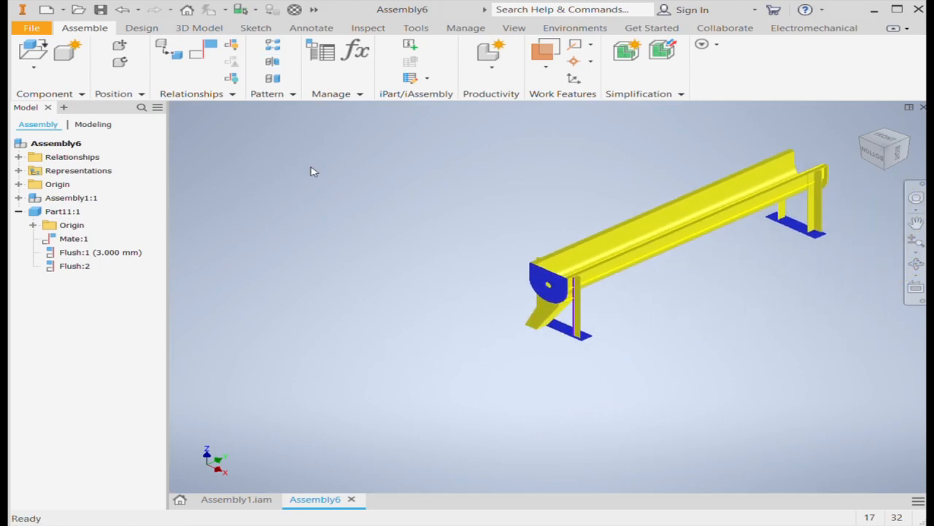
Mirror the end plate about the top-level assembly's XZ origin plane to create a second plate for the far end
left_click(271, 63)
scroll(690, 325, "down", 3)
scroll(685, 332, "up", 6)
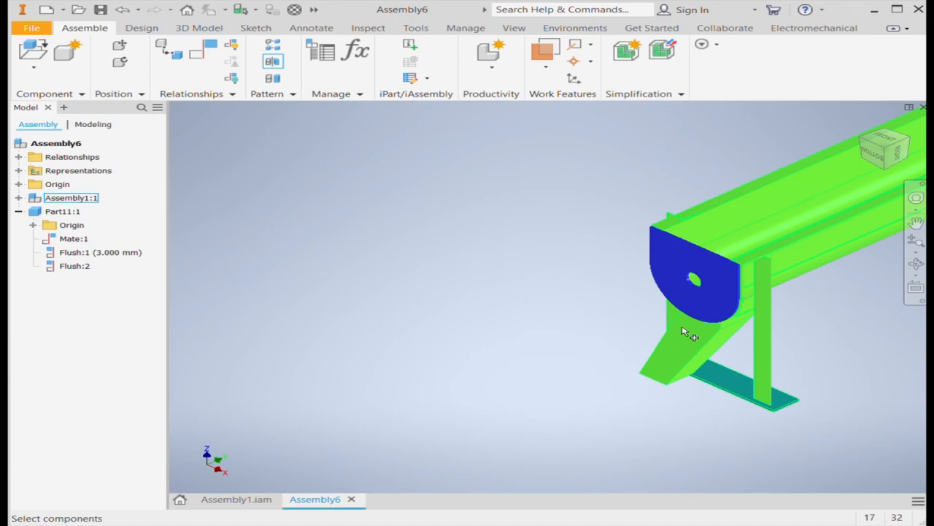
scroll(690, 292, "down", 2)
left_click(697, 254)
scroll(621, 292, "down", 2)
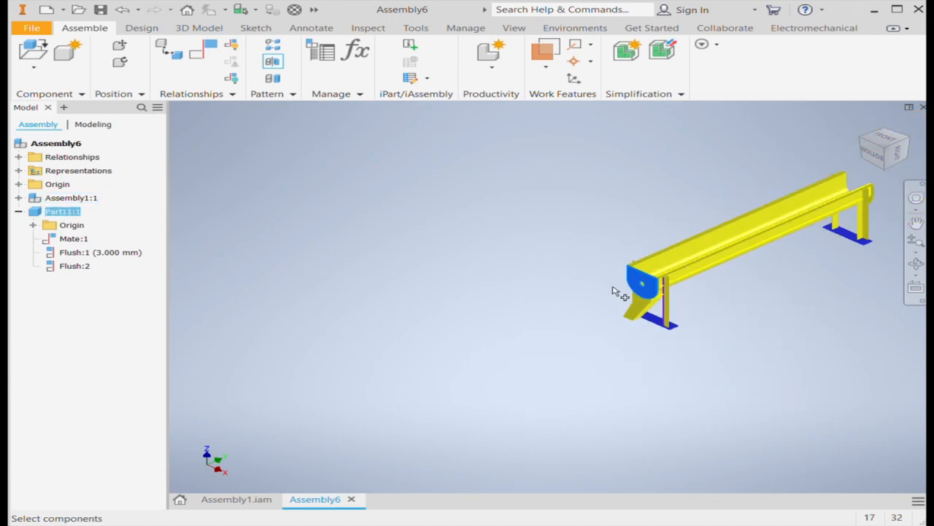
left_click(33, 225)
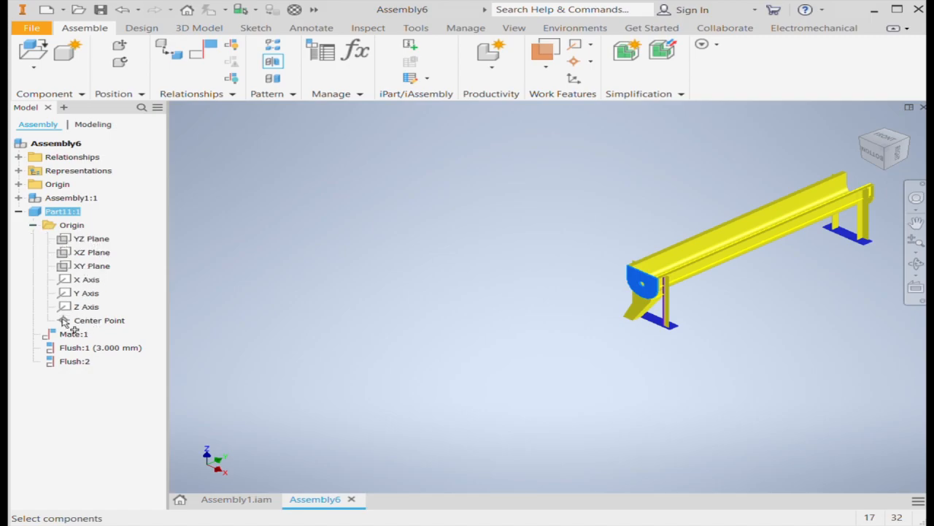
left_click(54, 212)
left_click(369, 145)
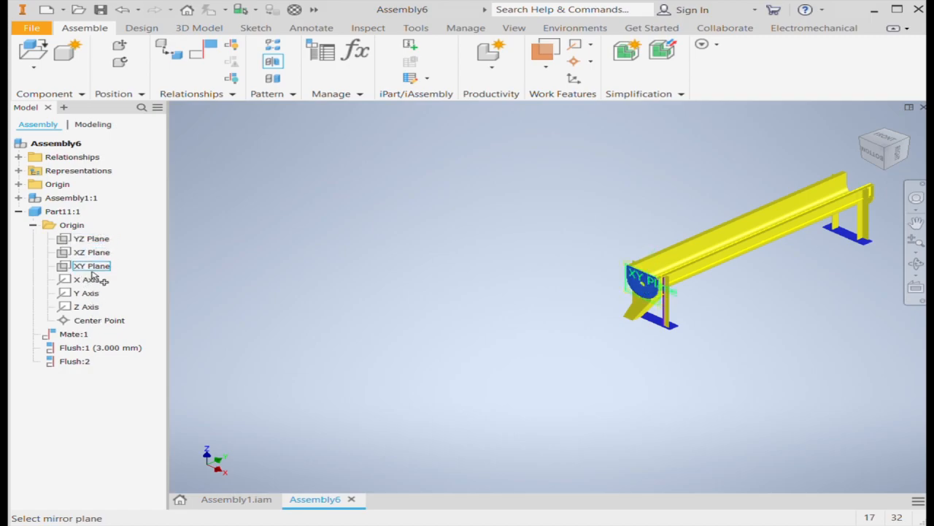
left_click(18, 198)
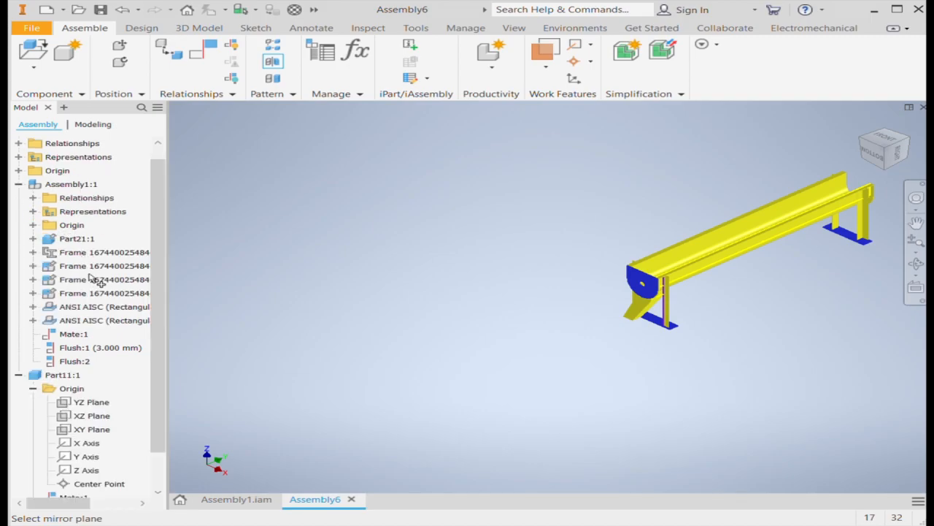
left_click(18, 171)
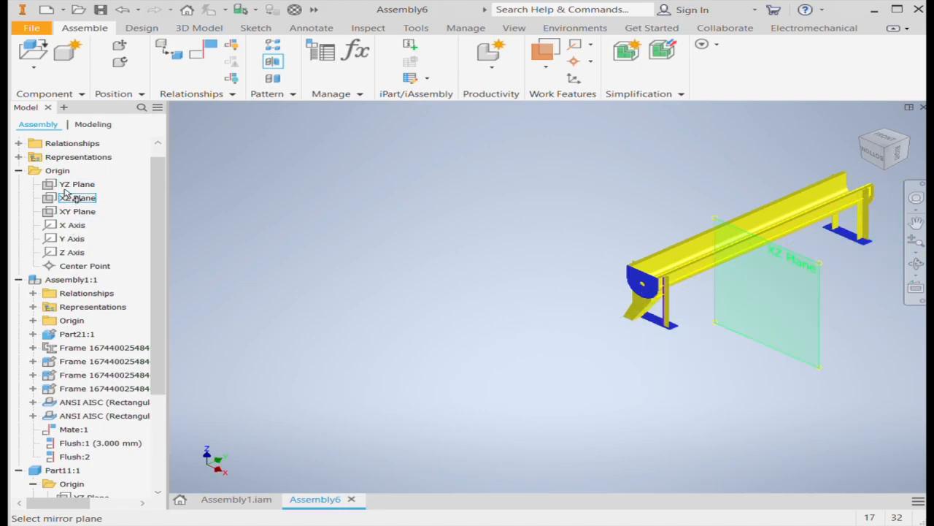
left_click(69, 198)
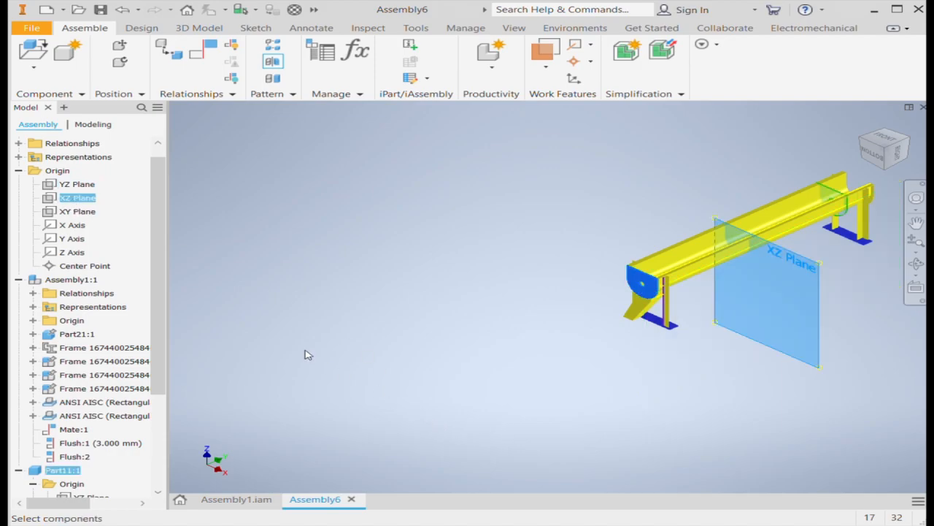
left_click(438, 432)
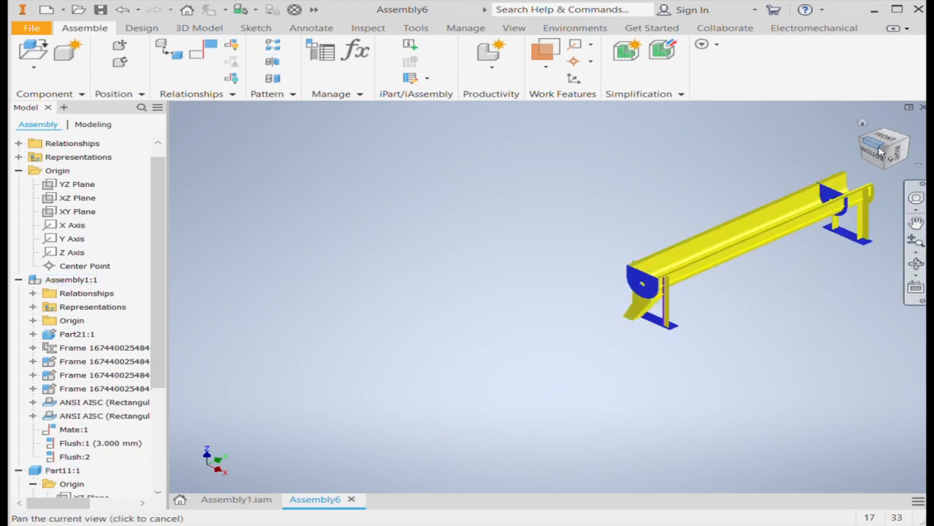
Collapse the expanded trough subassembly, assembly origin and end plate nodes in the model tree
left_click(18, 279)
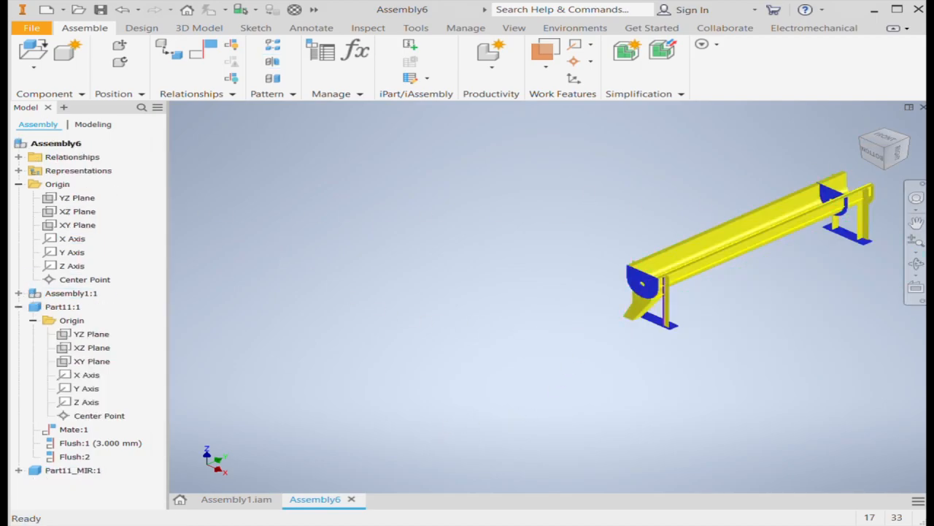
left_click(18, 184)
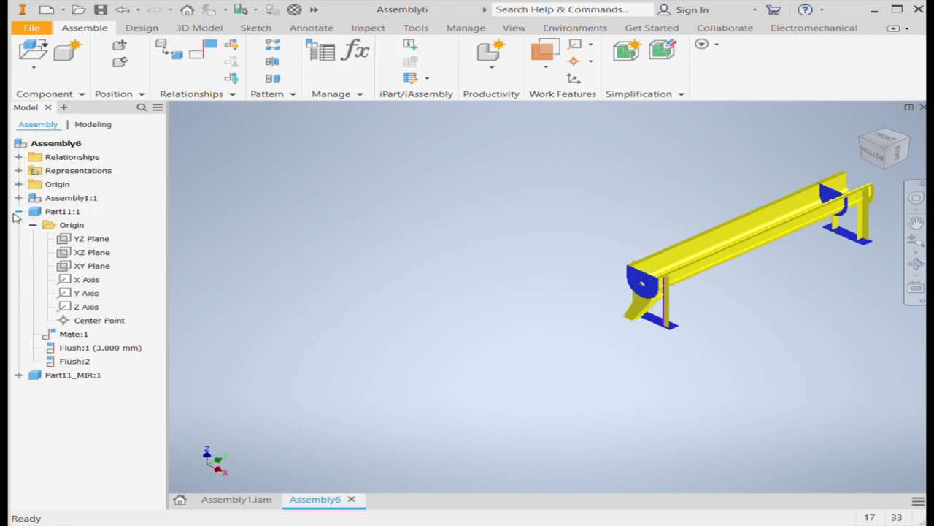
left_click(18, 211)
Constrain the mirrored end plate's outer face flush with the end face at the trough's open end
left_click(915, 142)
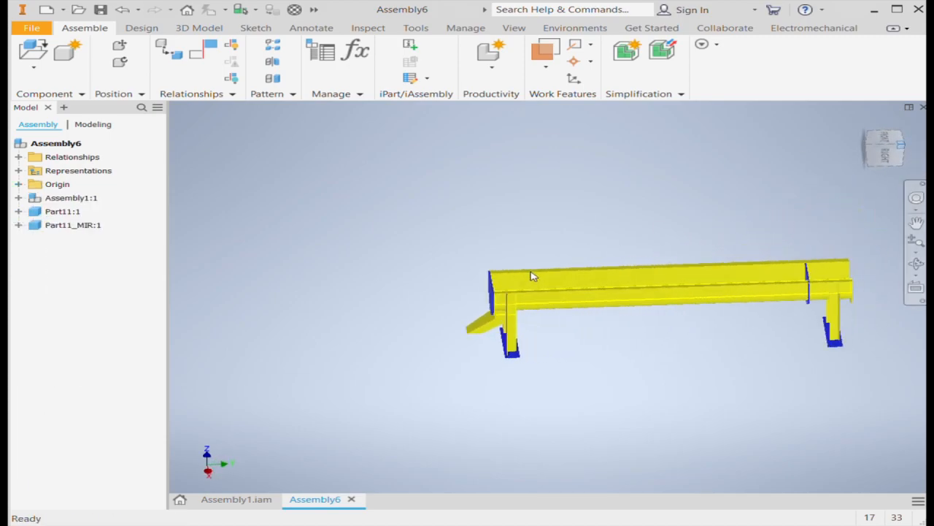
scroll(782, 411, "down", 5)
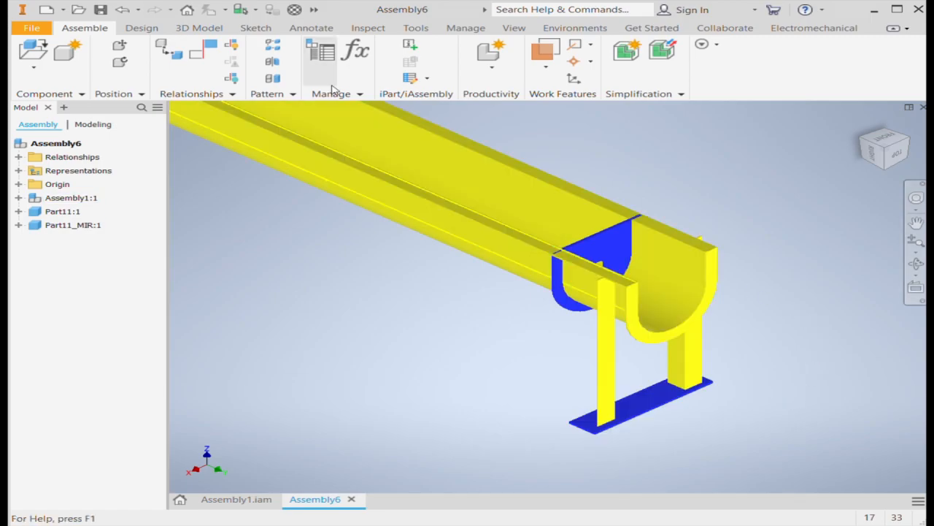
left_click(204, 57)
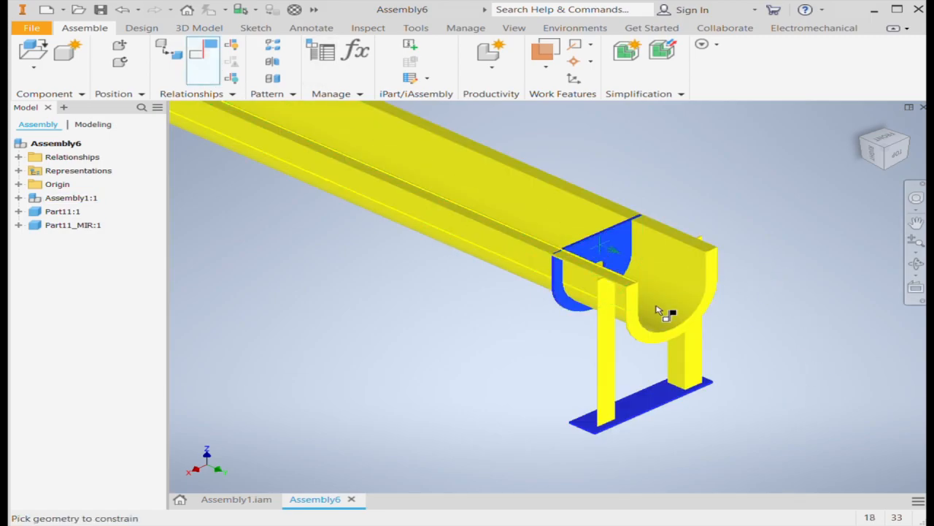
scroll(659, 312, "down", 5)
scroll(635, 288, "up", 5)
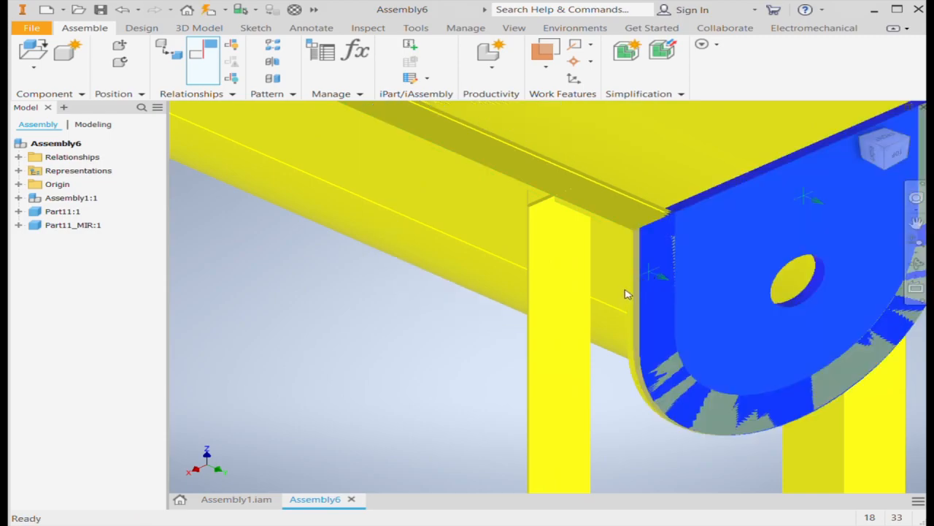
left_click(463, 277)
key("Escape")
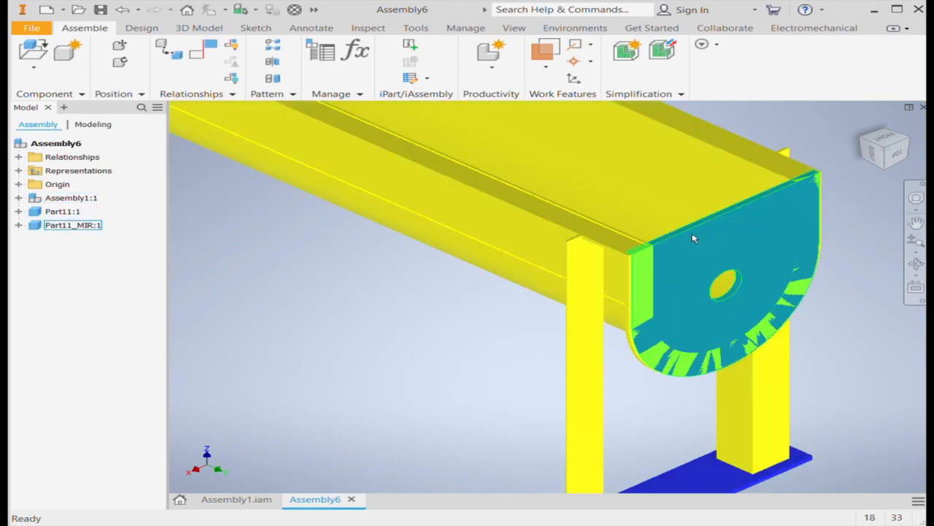
scroll(654, 244, "down", 3)
key("c")
left_click(667, 235)
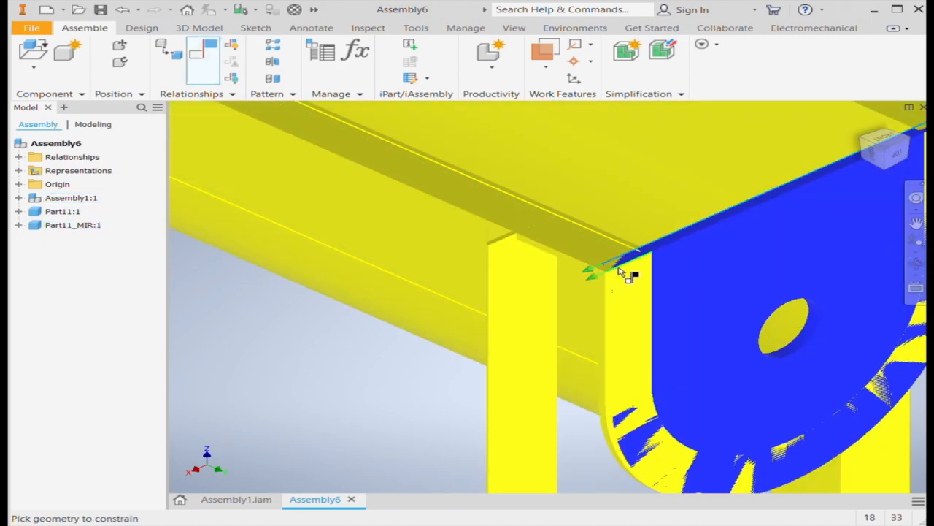
left_click(612, 268)
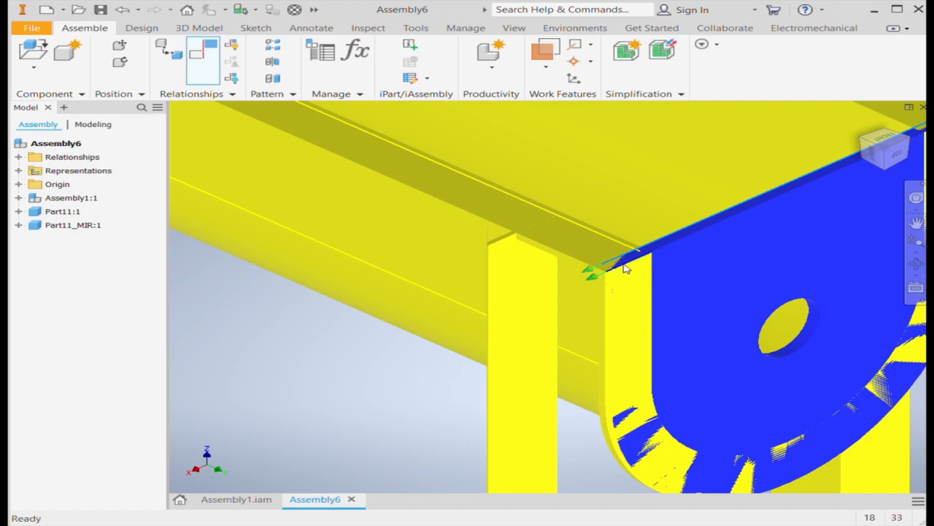
key("Escape")
Delete the mirrored end plate's existing flush constraint
left_click(18, 225)
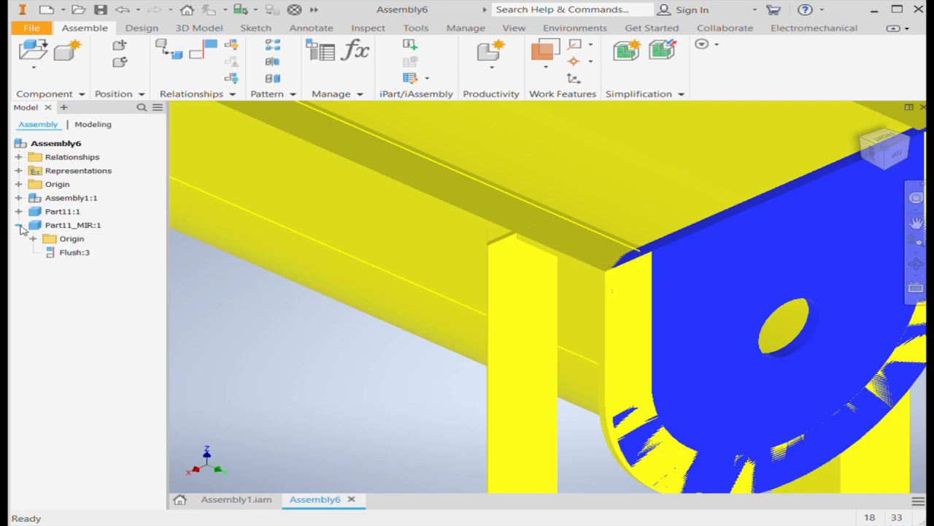
left_click(85, 256)
key("Delete")
Mate the mirrored end plate's top edge to the top edge of the trough's open end
key("c")
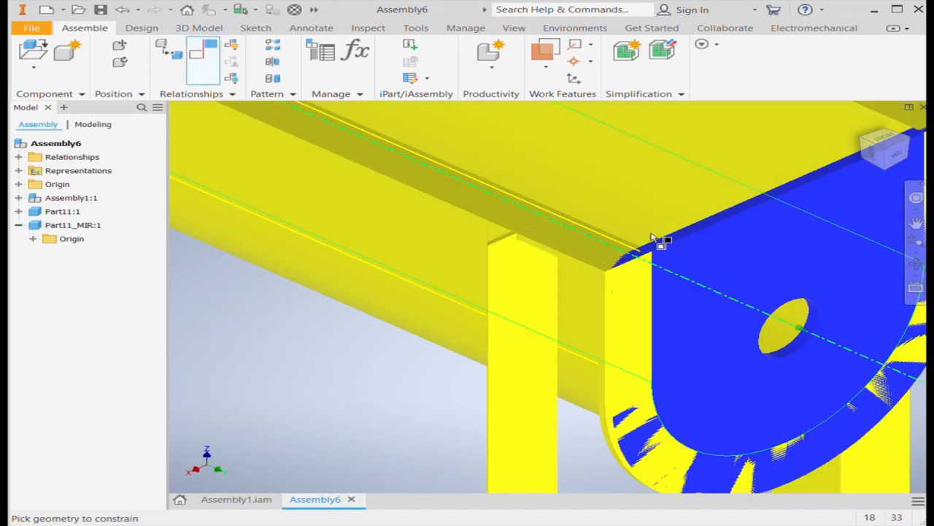
left_click(667, 237)
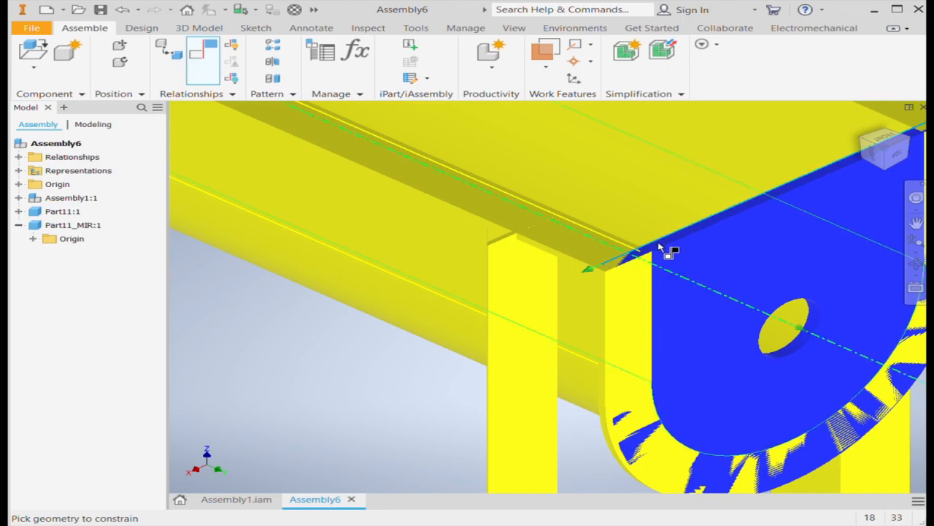
left_click(610, 272)
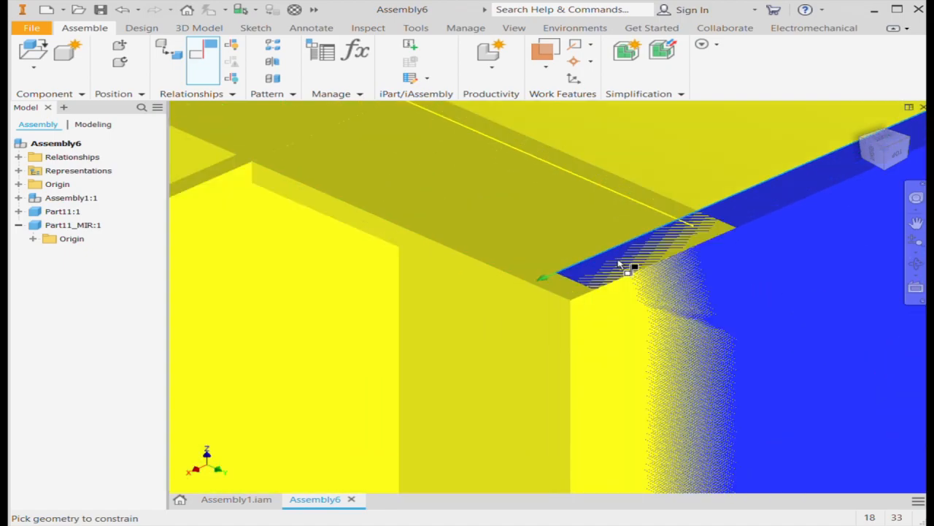
scroll(584, 297, "down", 5)
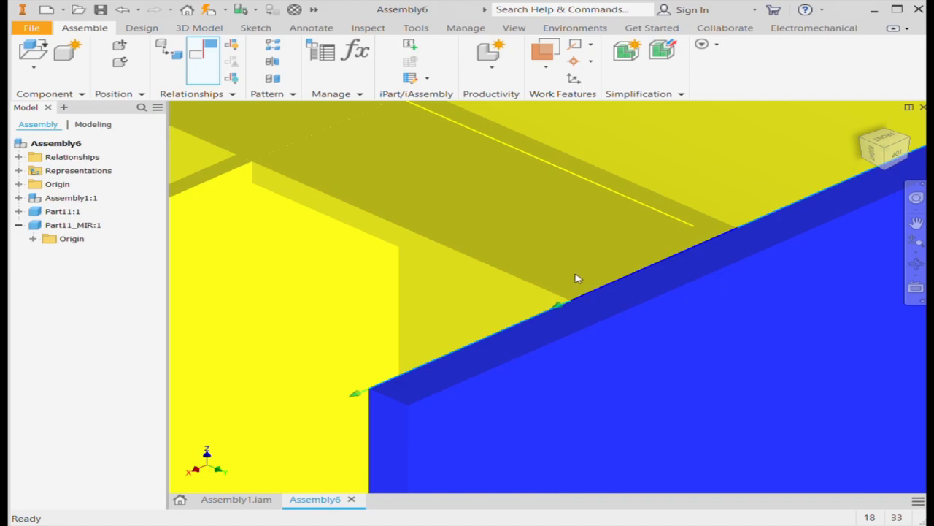
left_click(431, 276)
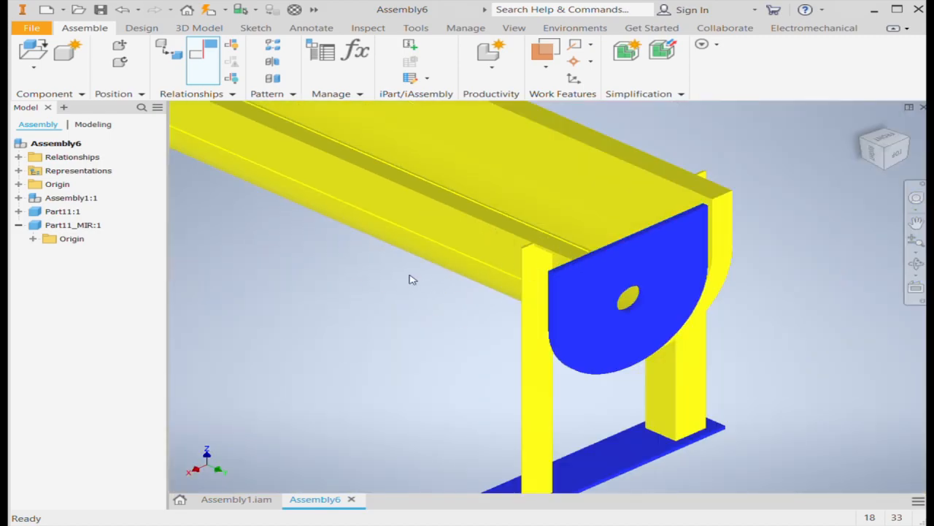
left_click(203, 55)
scroll(569, 285, "up", 5)
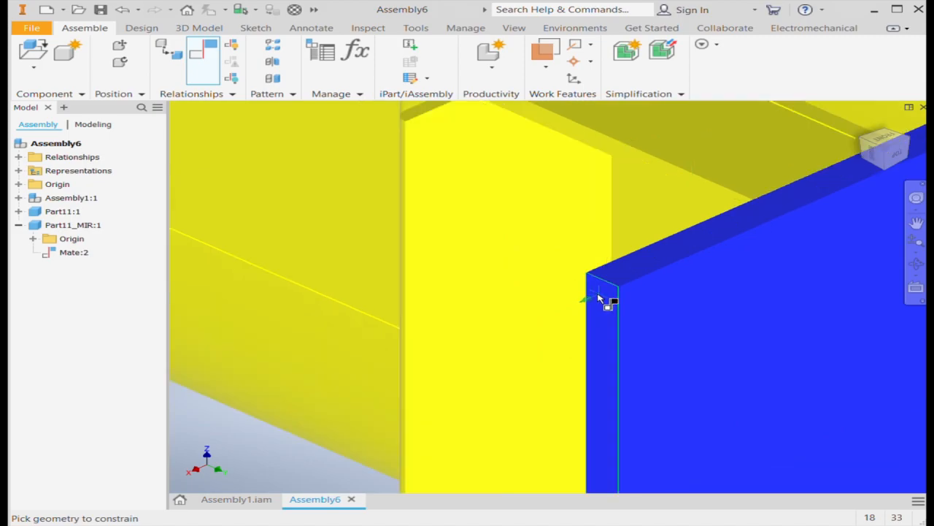
left_click(595, 297)
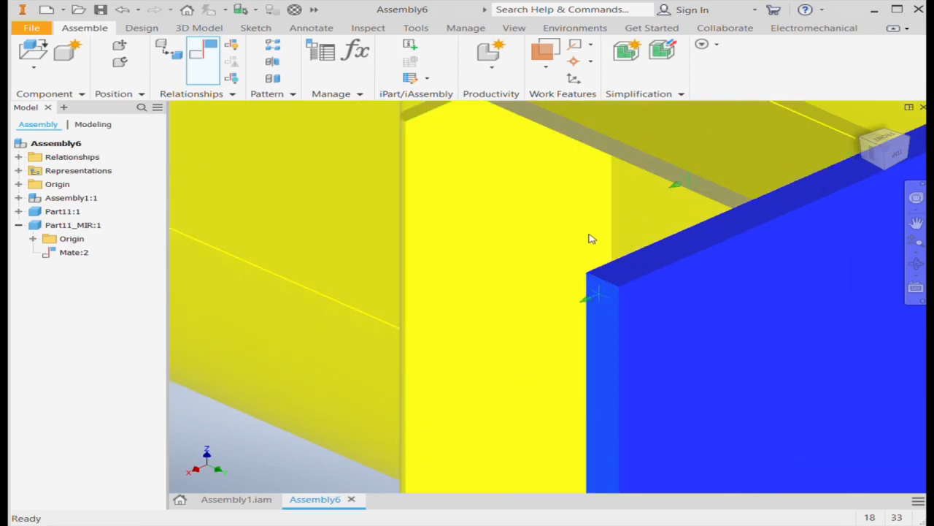
scroll(588, 238, "down", 5)
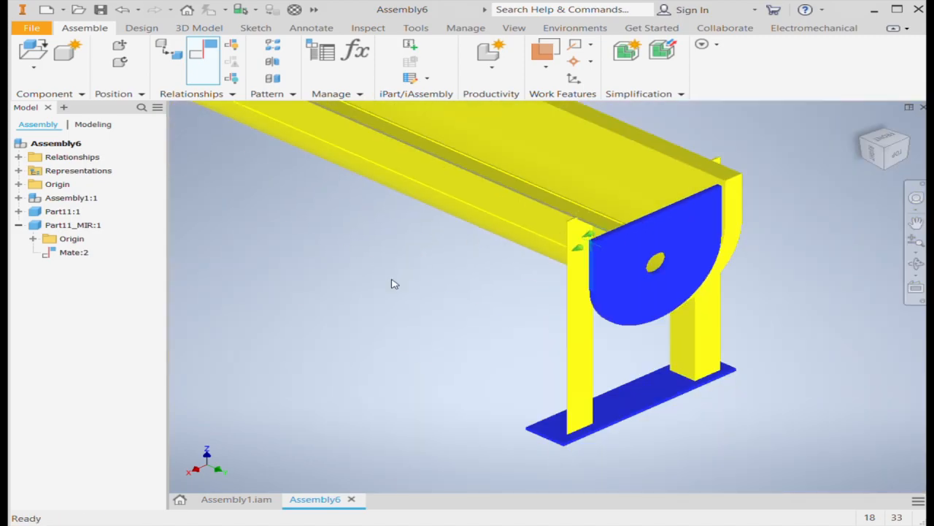
left_click(433, 283)
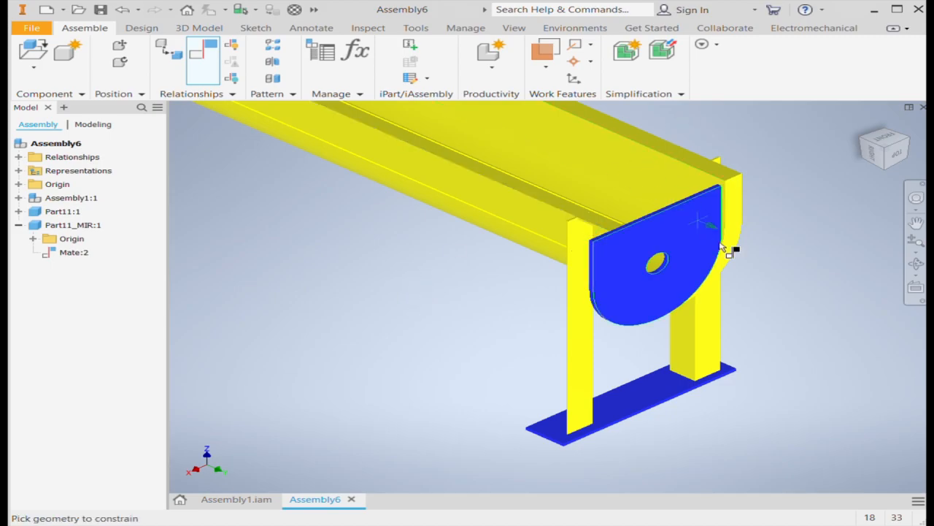
key("Escape")
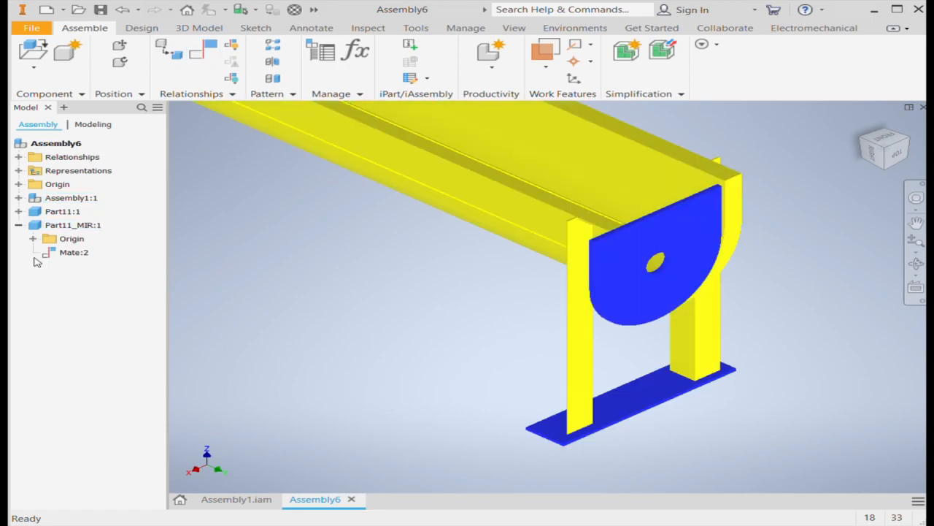
Replace the mirrored end plate's mate with a flush constraint between its side face and the trough's side face, offset 3 mm
left_click(73, 253)
key("Delete")
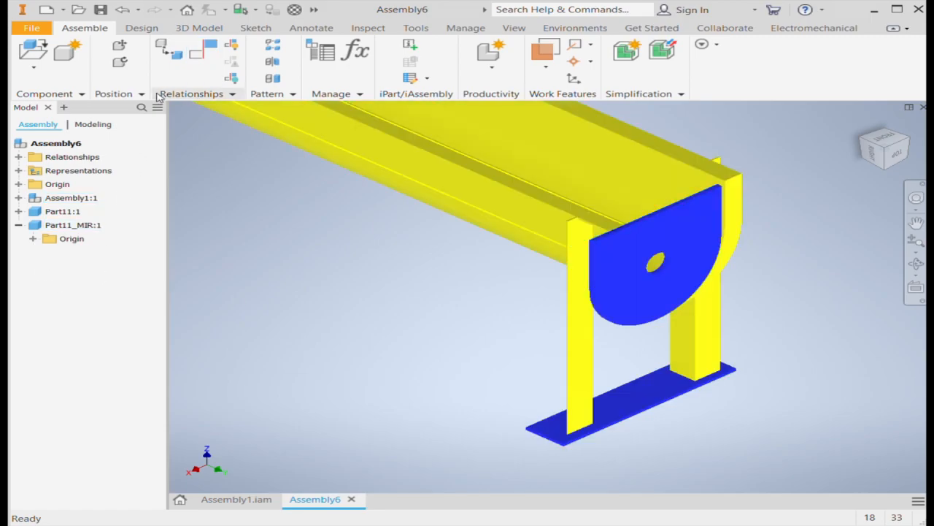
left_click(203, 57)
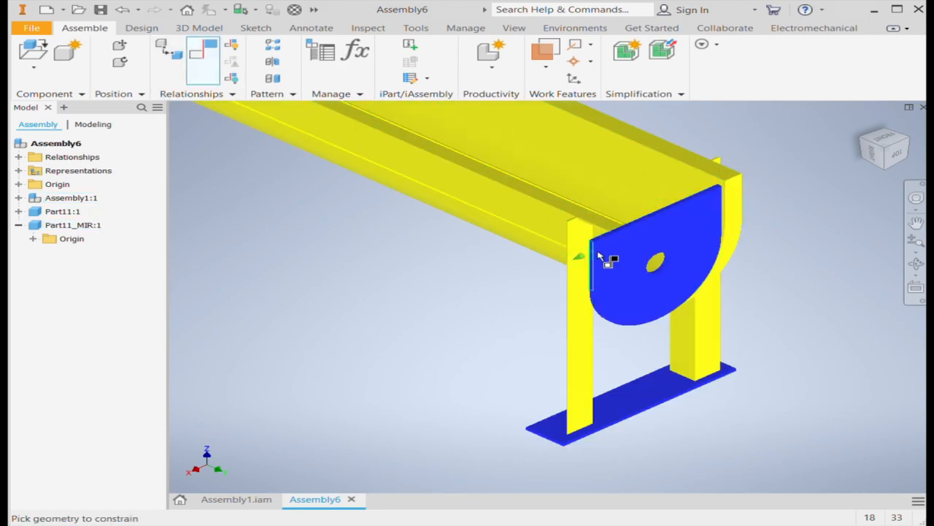
scroll(602, 251, "up", 4)
left_click(642, 254)
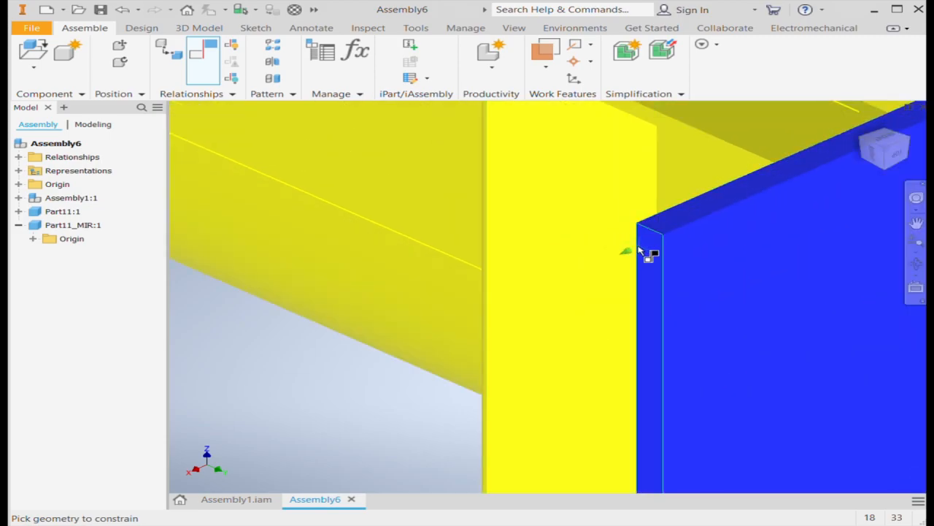
left_click(733, 158)
scroll(592, 227, "down", 3)
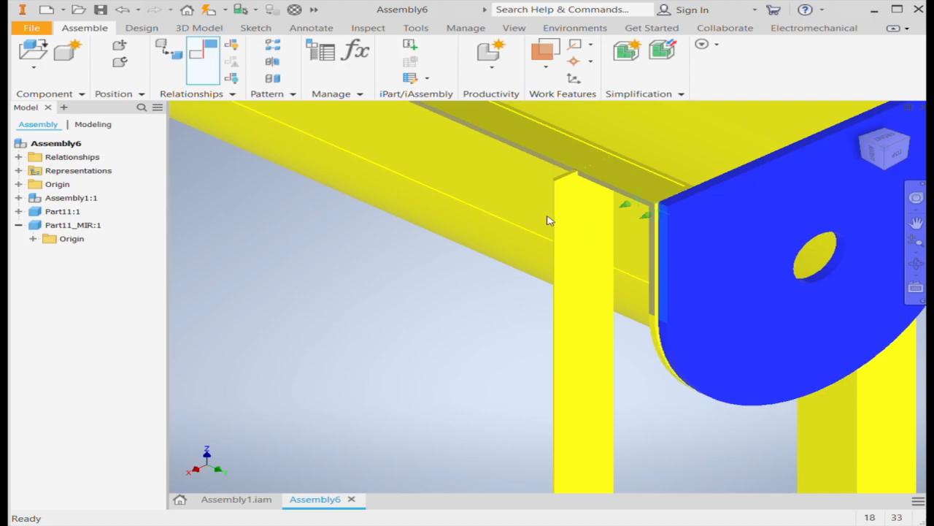
left_click(421, 284)
left_click(379, 282)
scroll(398, 274, "down", 5)
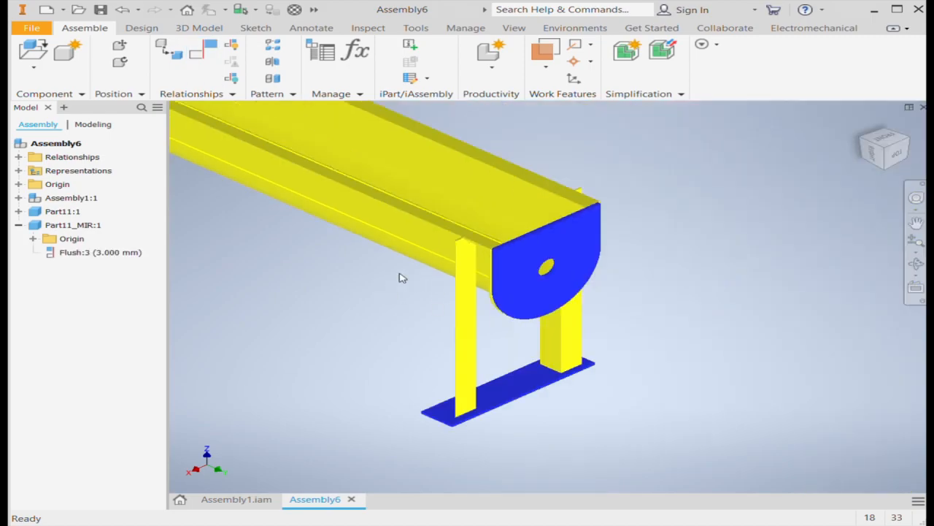
Consult the finished Assembly1.iam and place one screw part, Part10, in Assembly6, rotated to lie parallel to the trough
scroll(734, 220, "down", 4)
left_click(863, 125)
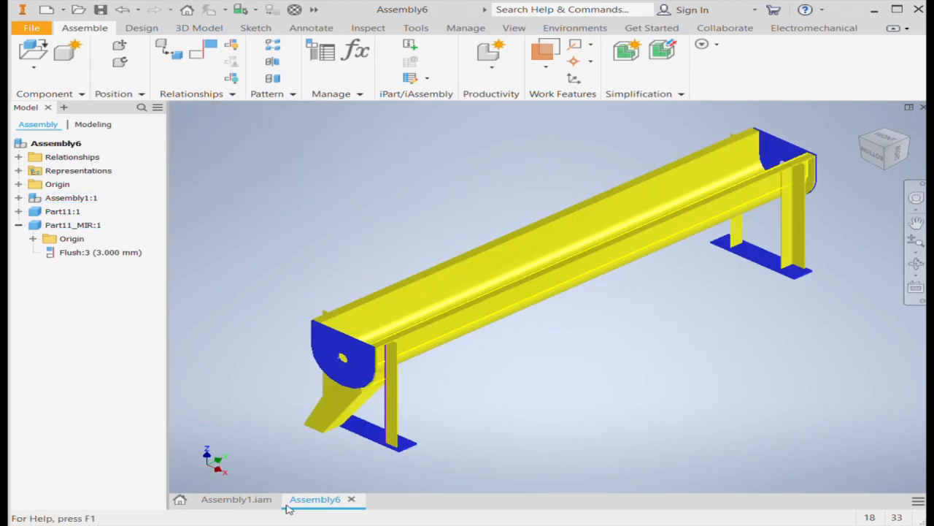
left_click(241, 499)
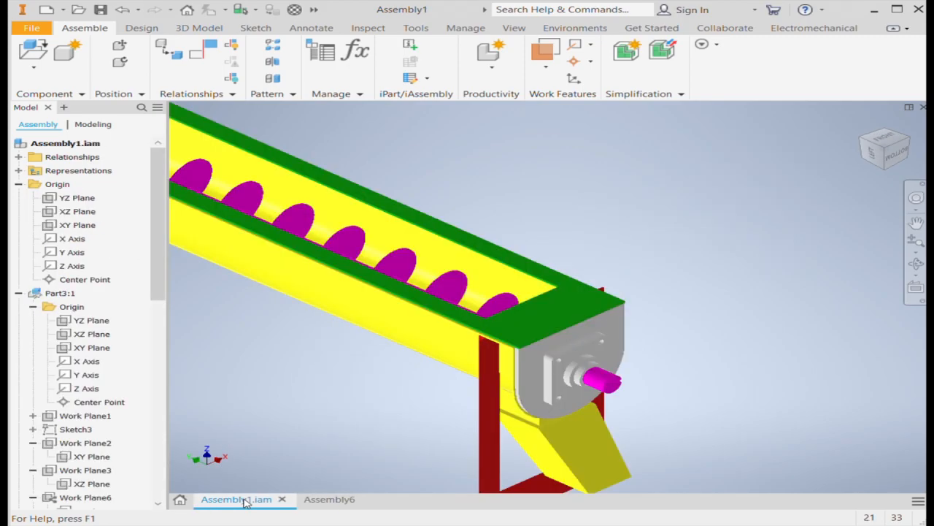
left_click(329, 501)
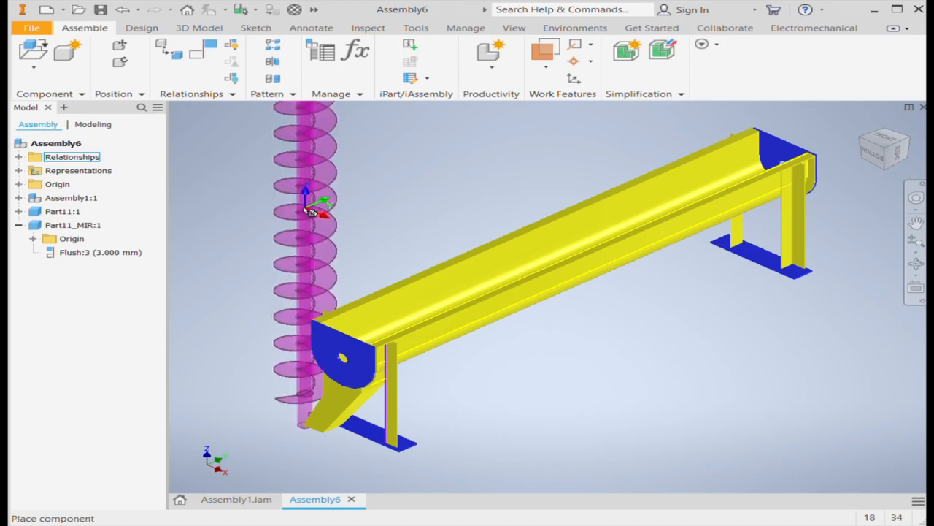
scroll(484, 212, "down", 3)
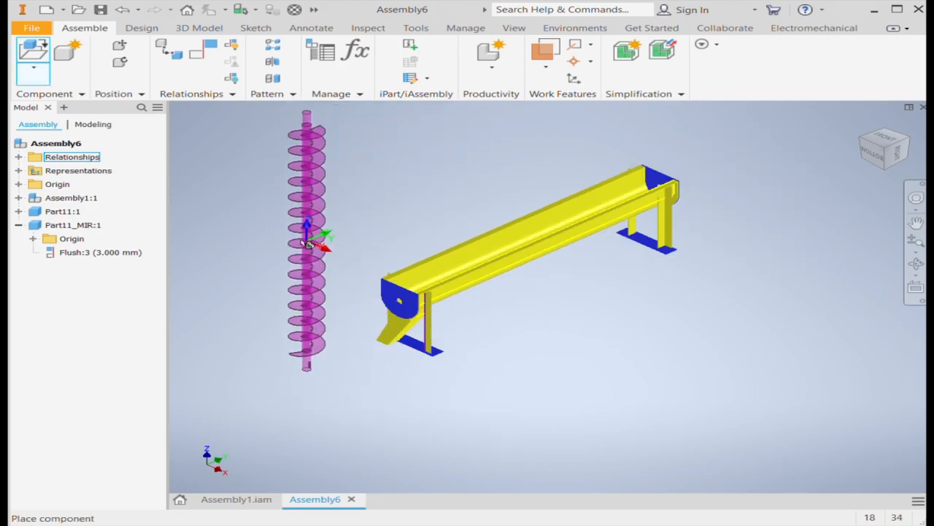
scroll(307, 235, "up", 5)
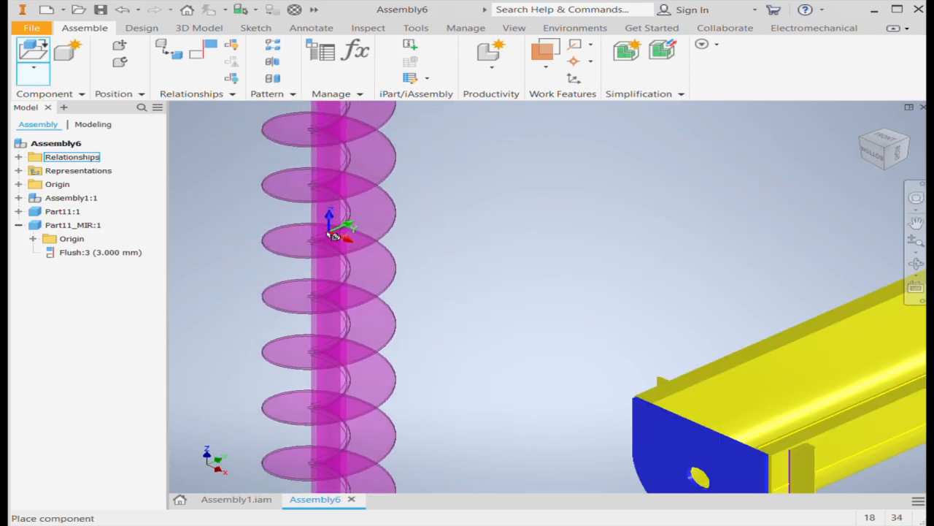
left_click(293, 219)
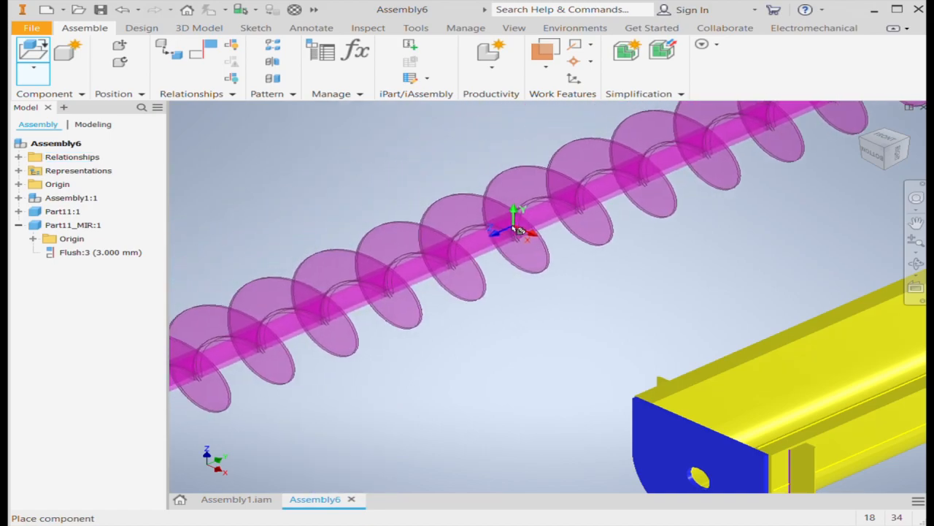
scroll(519, 227, "down", 5)
left_click(545, 244)
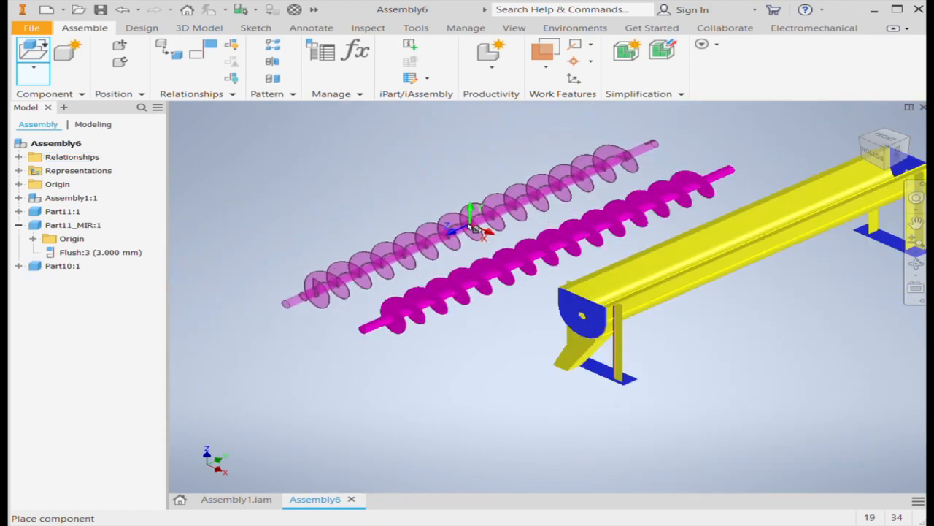
scroll(414, 244, "up", 4)
scroll(411, 250, "down", 5)
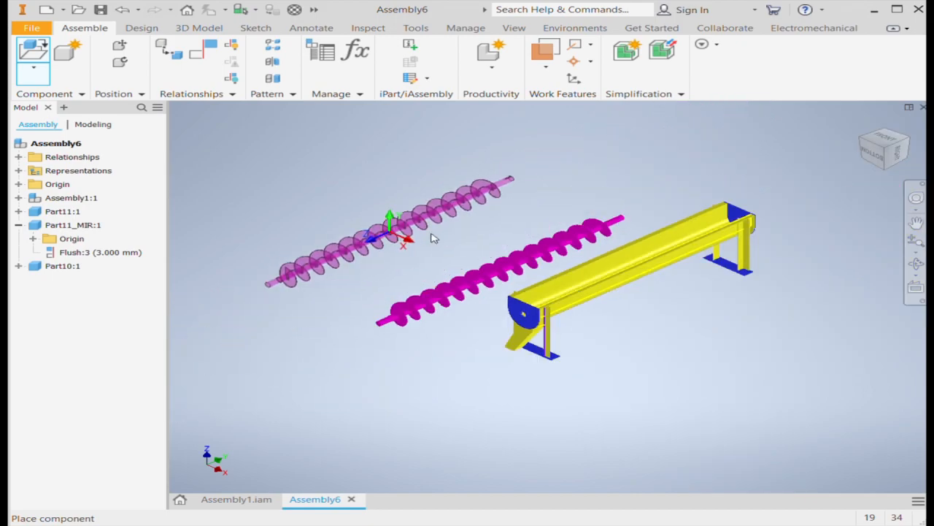
key("Escape")
Join the screw's end shaft to the hole in the discharge-end plate, aligning the screw inside the trough
left_click(169, 55)
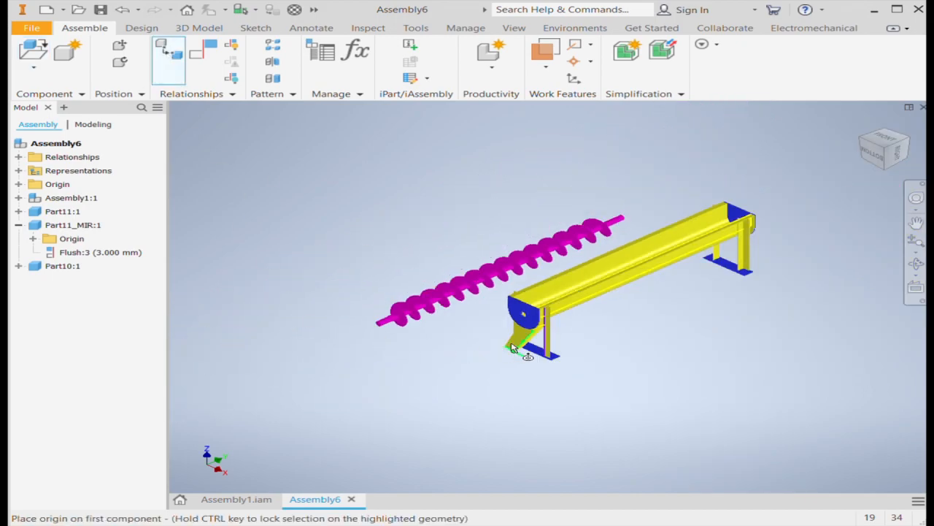
scroll(455, 344, "down", 2)
scroll(465, 294, "up", 8)
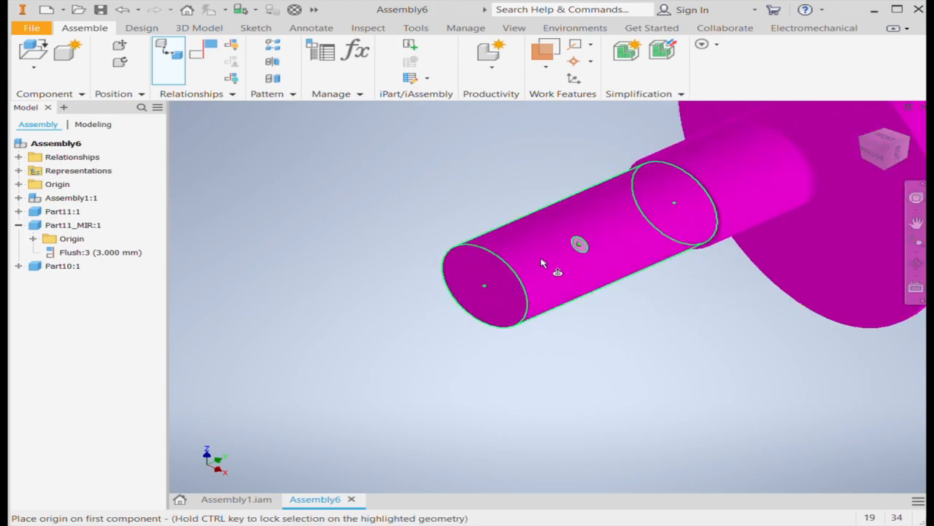
left_click(531, 263)
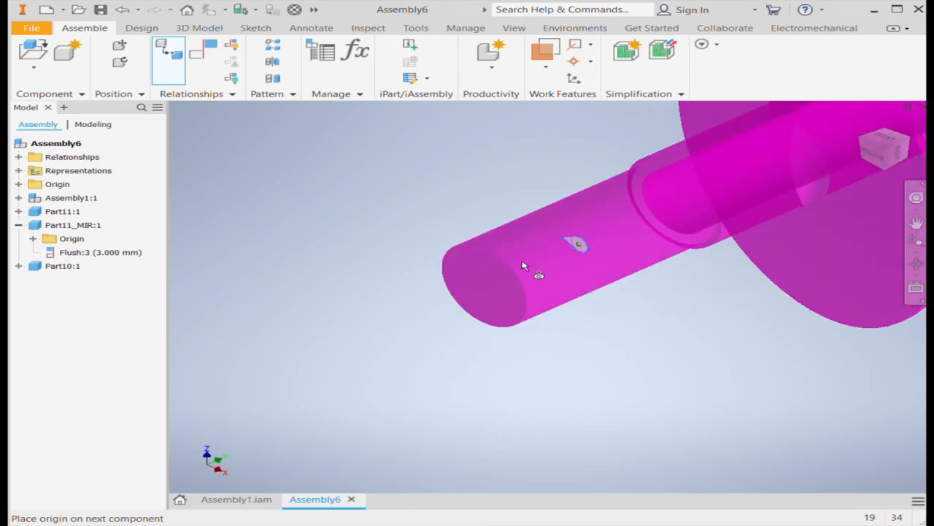
scroll(408, 365, "down", 6)
scroll(548, 358, "up", 7)
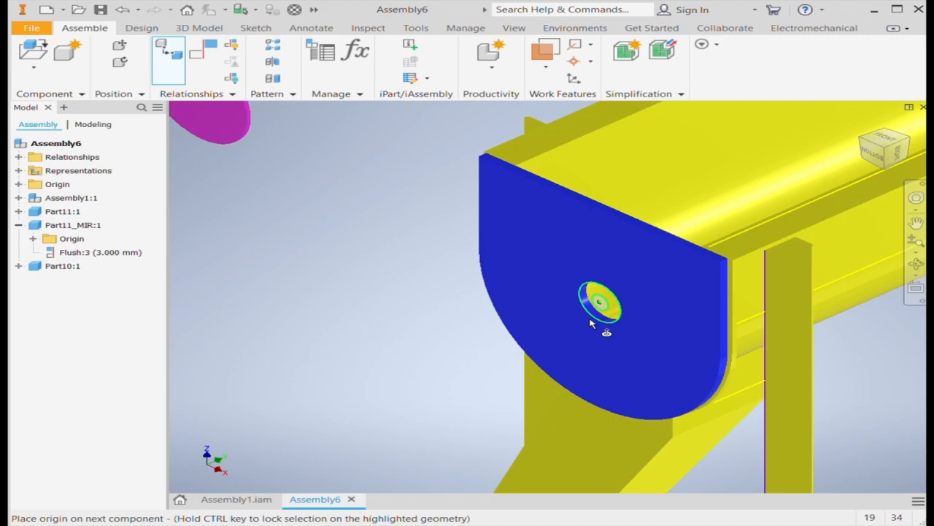
left_click(591, 323)
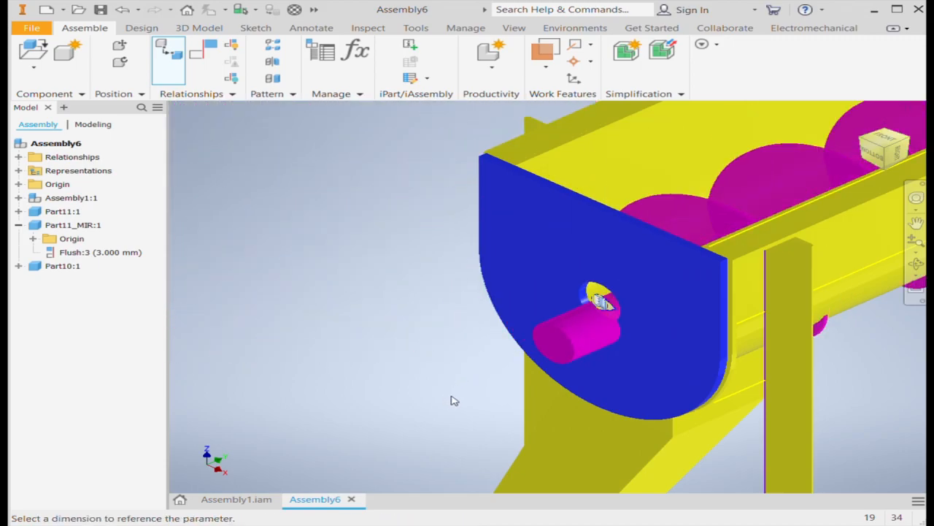
scroll(409, 378, "down", 6)
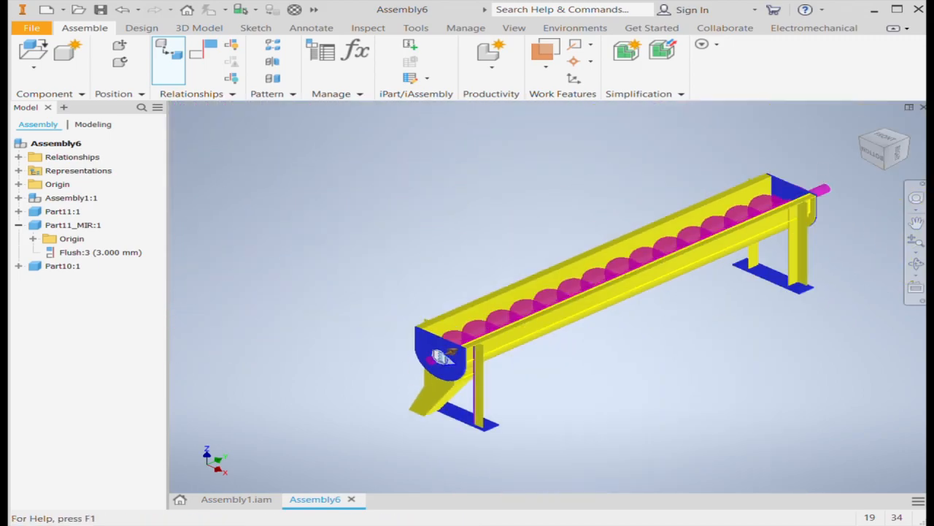
Examine how the screw shaft passes through the end plates at both ends of the trough
left_click(911, 141)
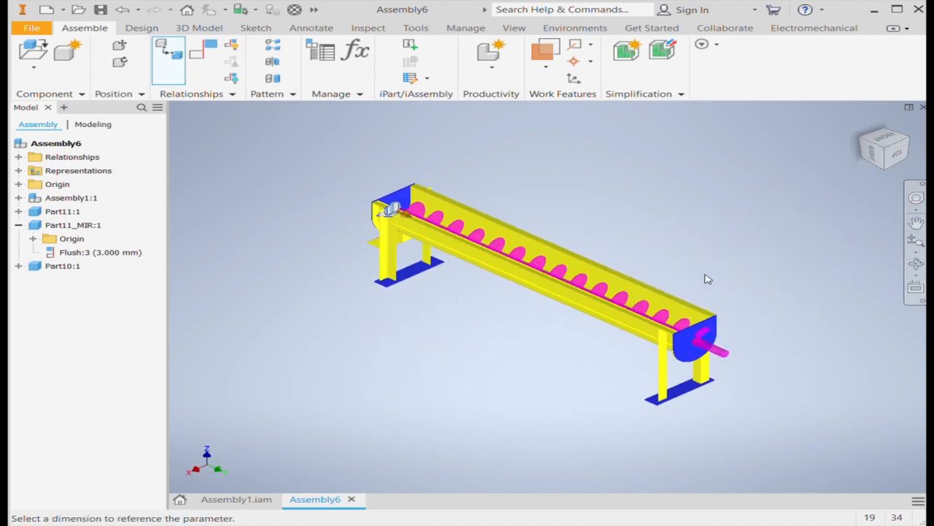
scroll(697, 348, "up", 5)
scroll(686, 345, "down", 5)
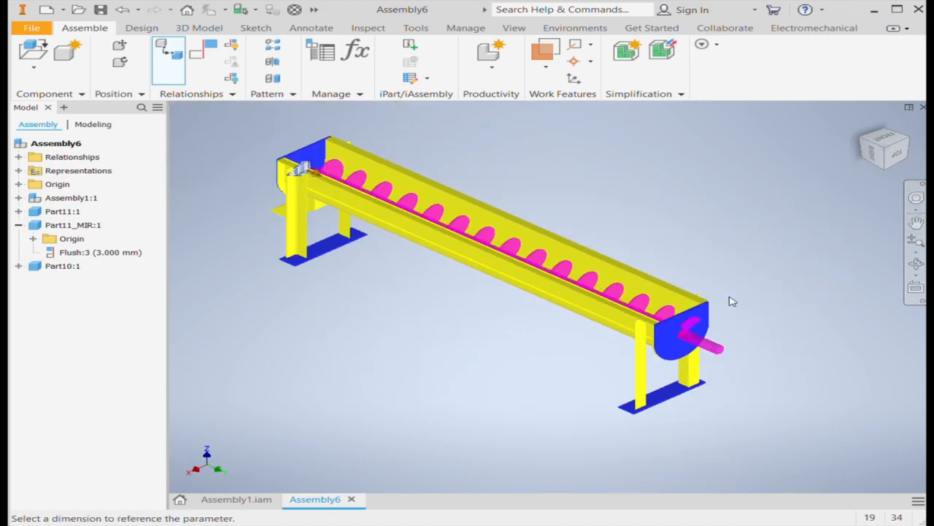
left_click(859, 141)
scroll(390, 355, "up", 5)
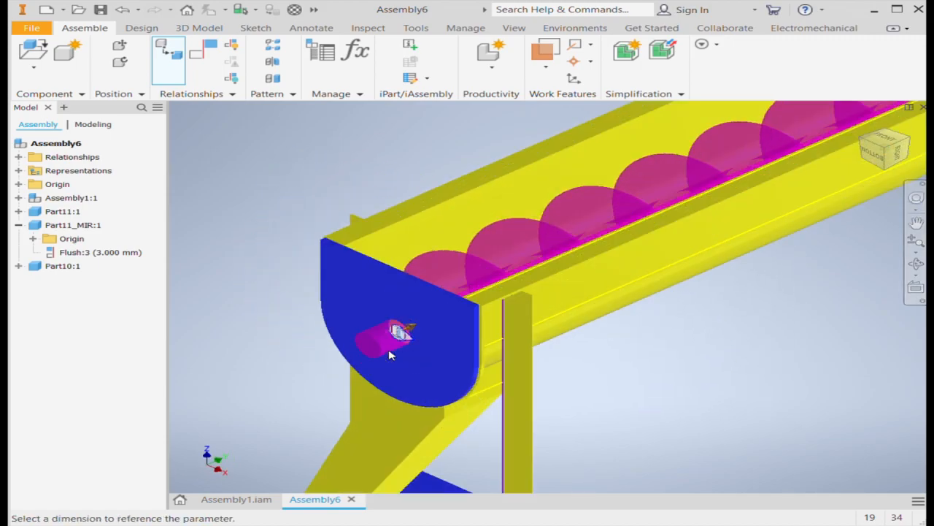
scroll(416, 343, "up", 3)
scroll(510, 320, "down", 2)
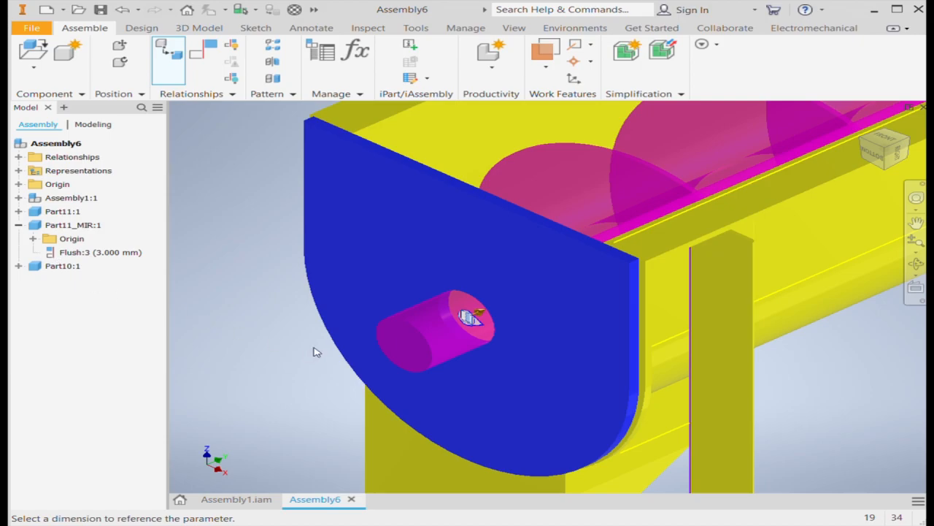
scroll(474, 382, "down", 6)
scroll(462, 371, "up", 2)
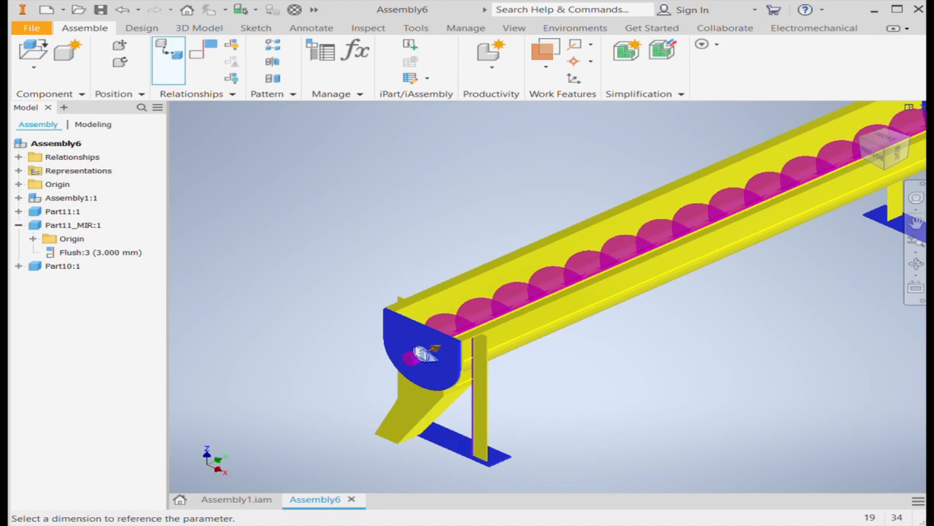
scroll(627, 438, "down", 6)
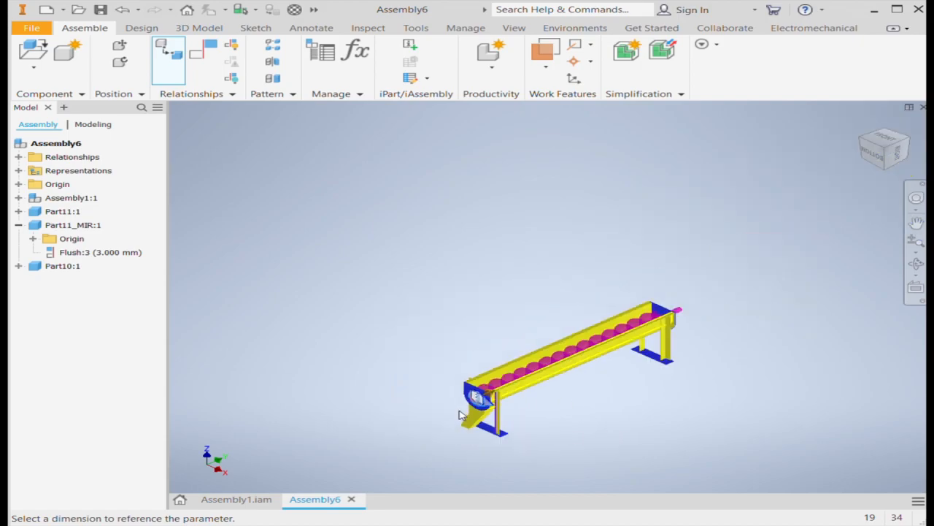
scroll(632, 343, "up", 8)
scroll(603, 406, "up", 4)
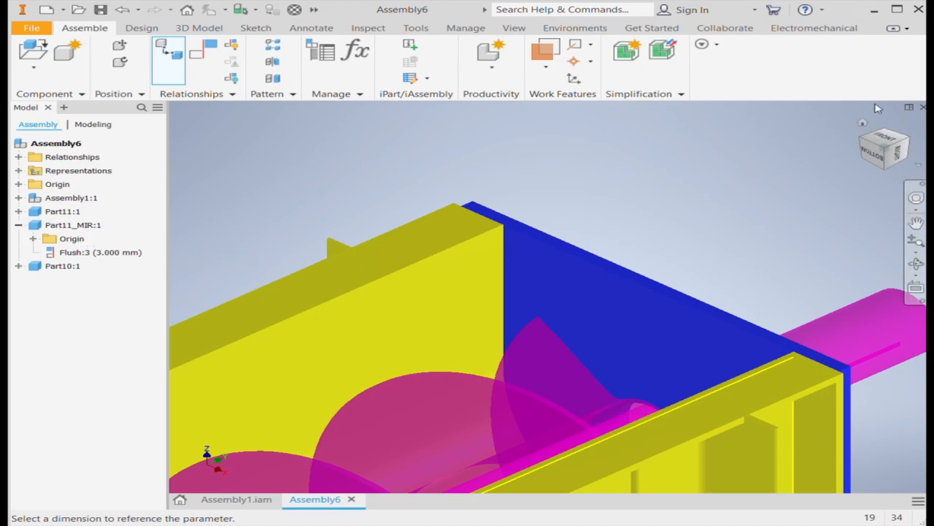
left_click(910, 139)
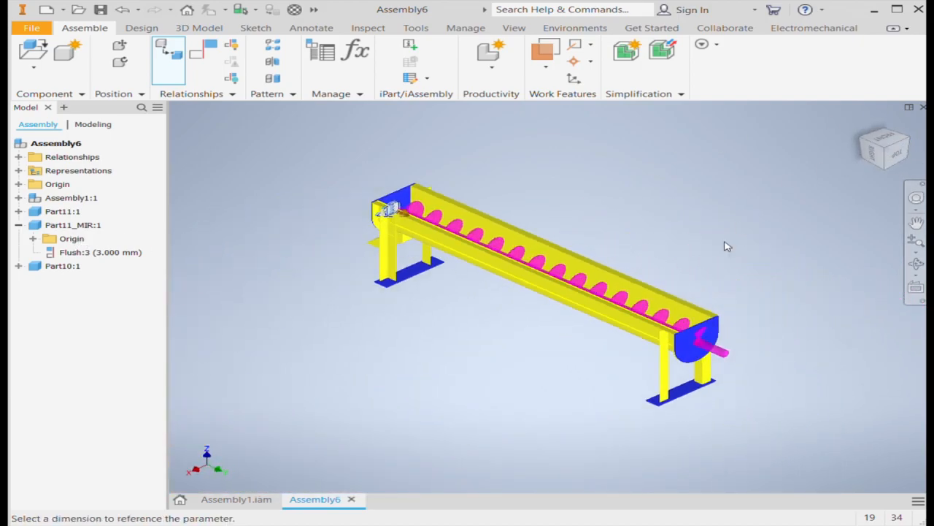
scroll(712, 355, "up", 6)
scroll(672, 310, "up", 4)
scroll(672, 305, "up", 3)
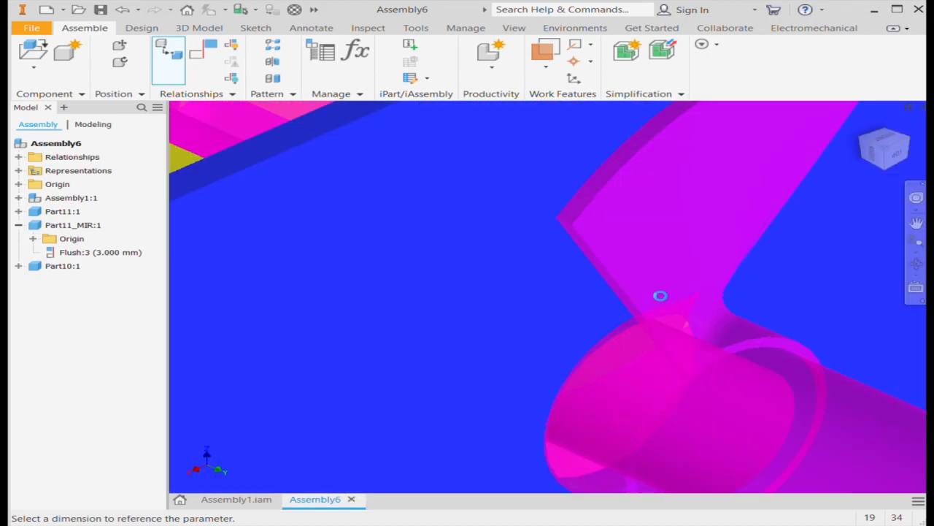
scroll(540, 273, "down", 8)
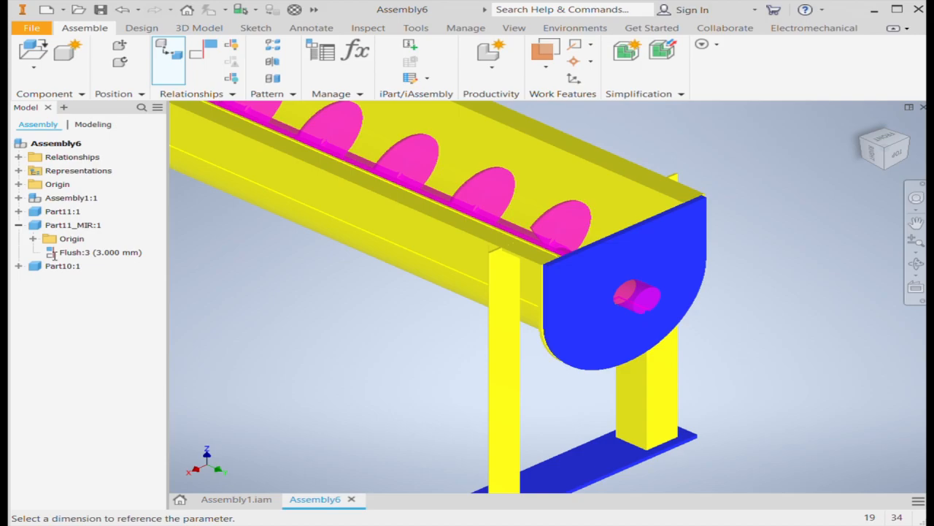
Shift the screw along its joint axis so its shaft projects farther from the discharge-end plate, and finish the joint
scroll(708, 266, "down", 5)
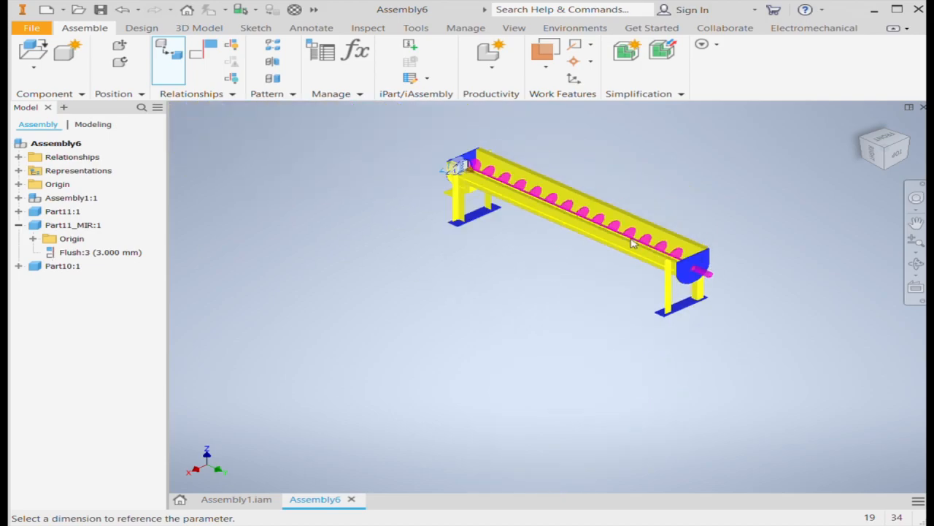
scroll(448, 168, "up", 5)
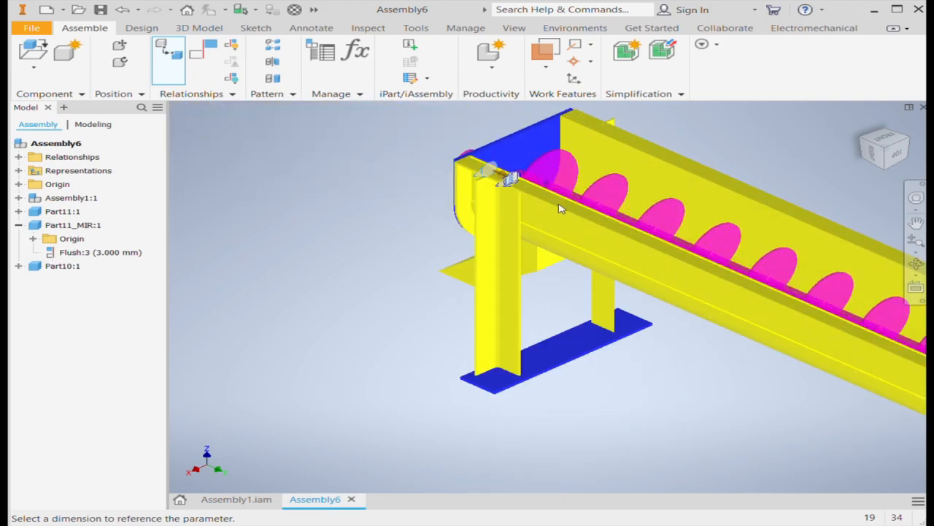
left_click(854, 137)
scroll(435, 390, "up", 5)
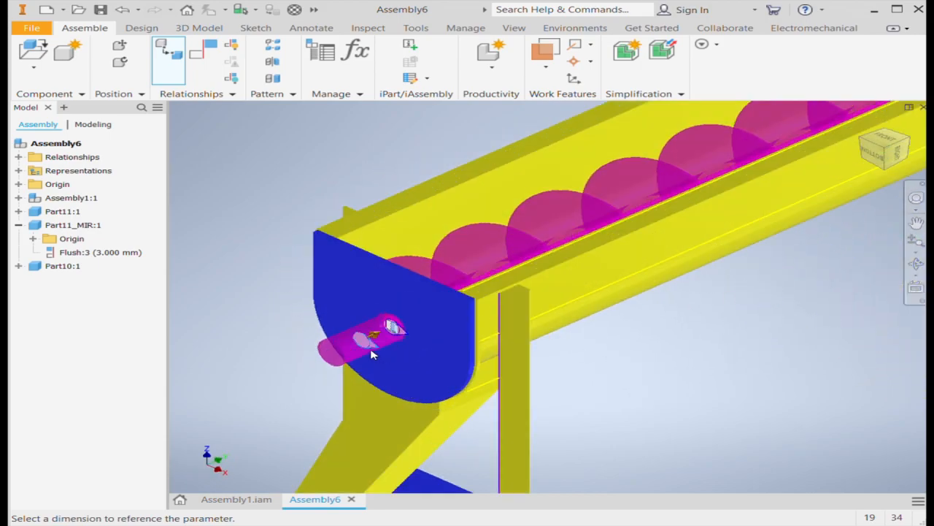
left_click(302, 325)
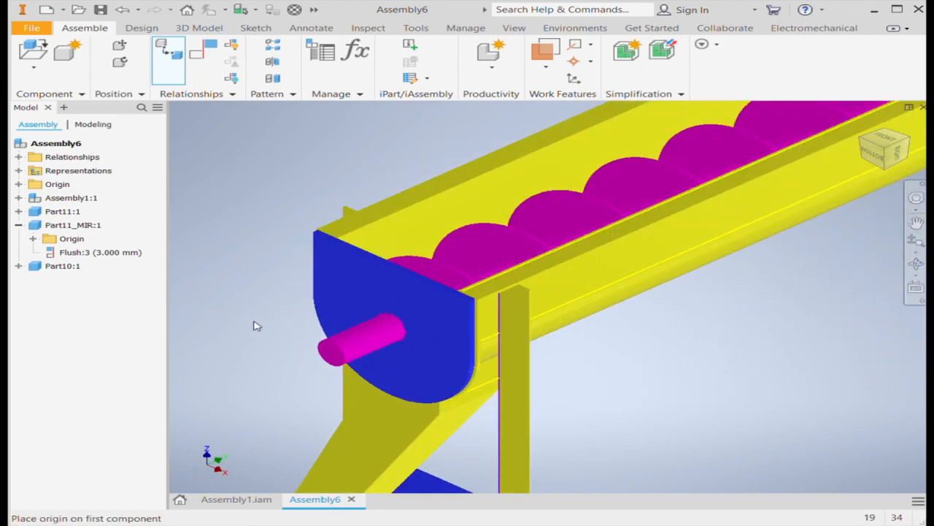
left_click(256, 323)
Load the housing Part13 for placement in Assembly6 and check its mounted orientation on the end plate in Assembly1.iam
scroll(303, 299, "down", 5)
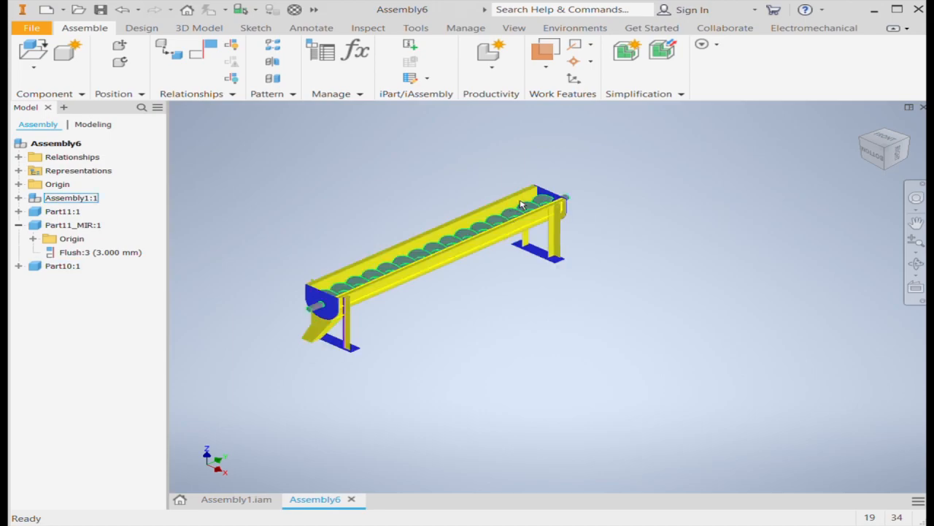
scroll(552, 203, "up", 6)
scroll(658, 192, "down", 5)
left_click(656, 191)
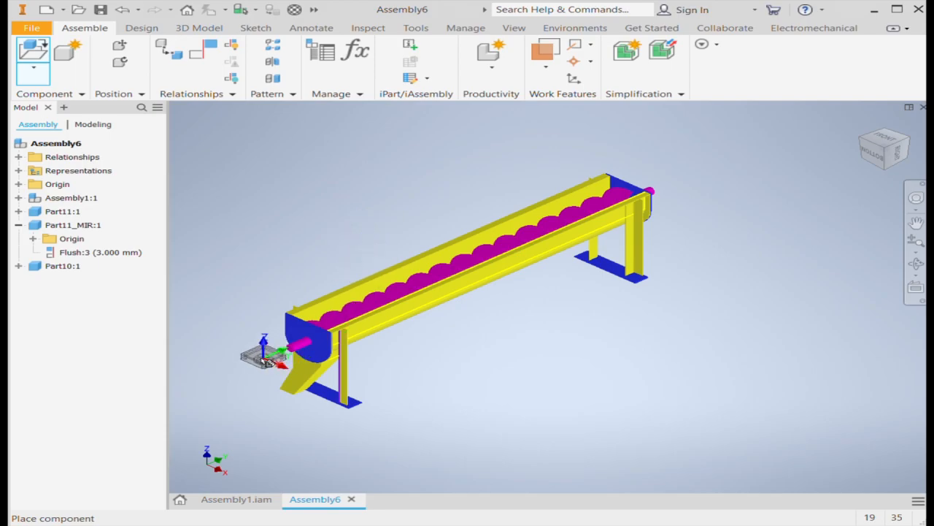
left_click(231, 500)
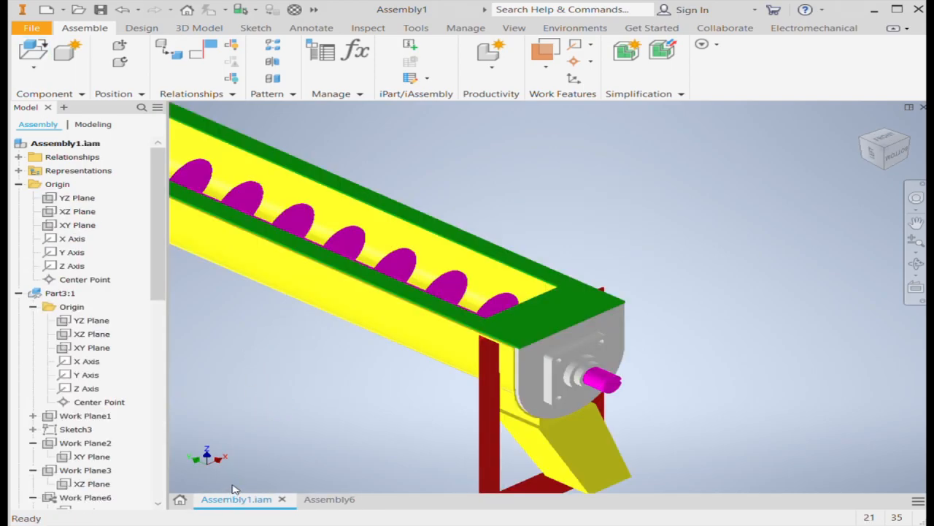
left_click(334, 502)
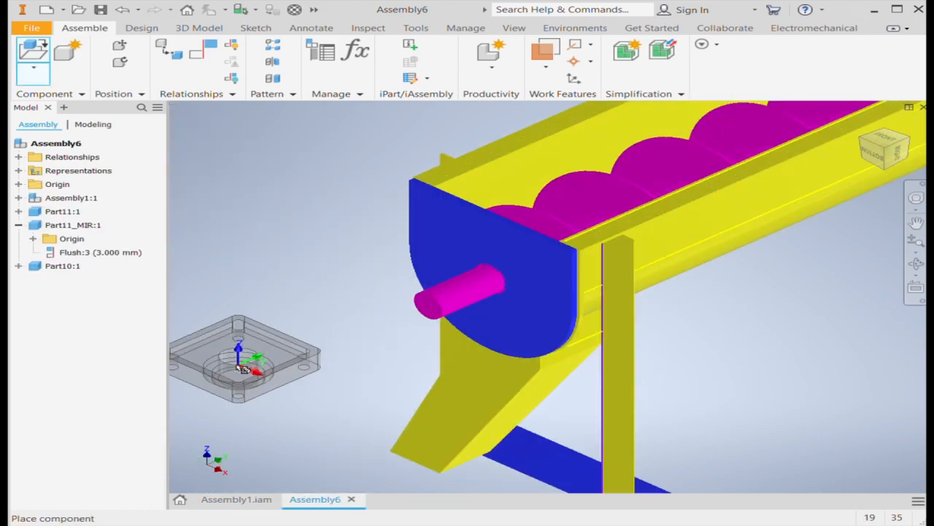
Place one Part13 housing lying flat beside the discharge-end plate
scroll(281, 357, "up", 5)
scroll(278, 343, "up", 5)
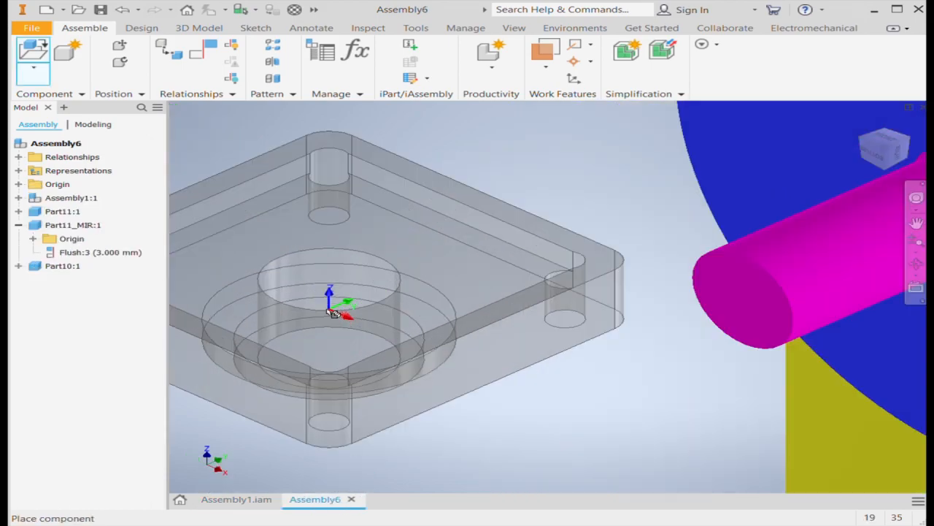
scroll(365, 317, "down", 5)
left_click(270, 276)
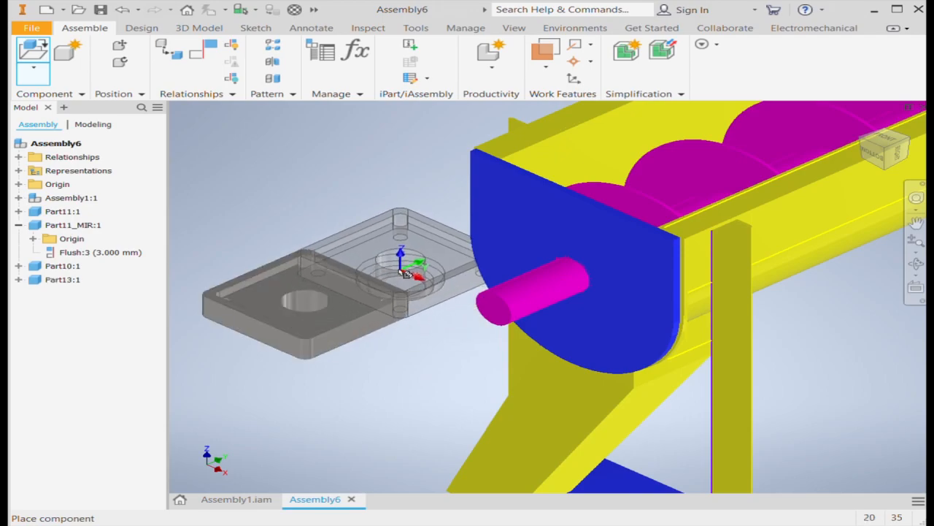
Place another Part13 housing rotated upright and parallel to the end plate, and delete the flat-lying copy
scroll(387, 295, "up", 3)
scroll(319, 337, "up", 2)
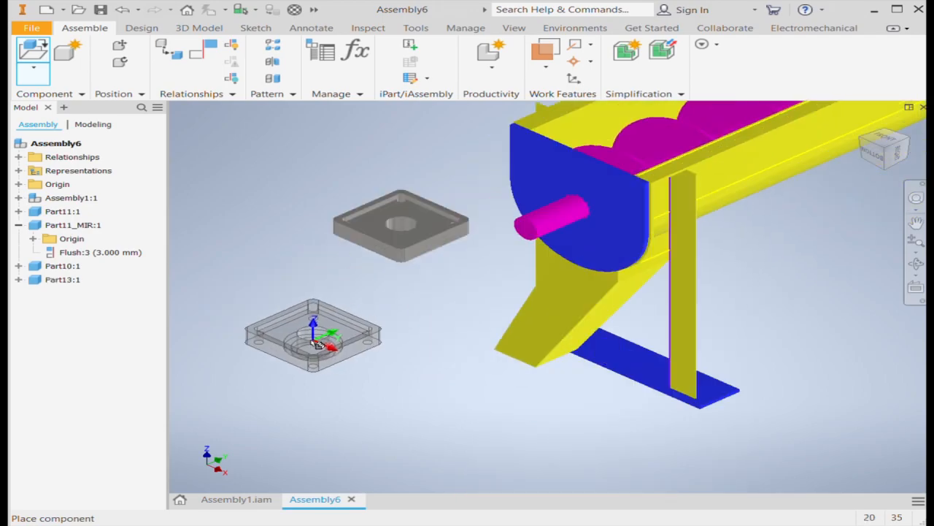
left_click(274, 327)
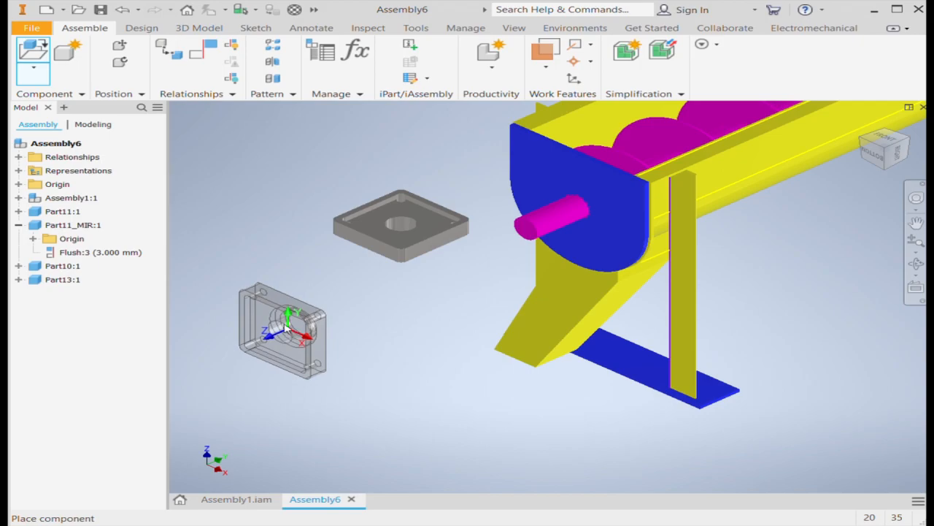
left_click(250, 316)
right_click(302, 332)
left_click(251, 312)
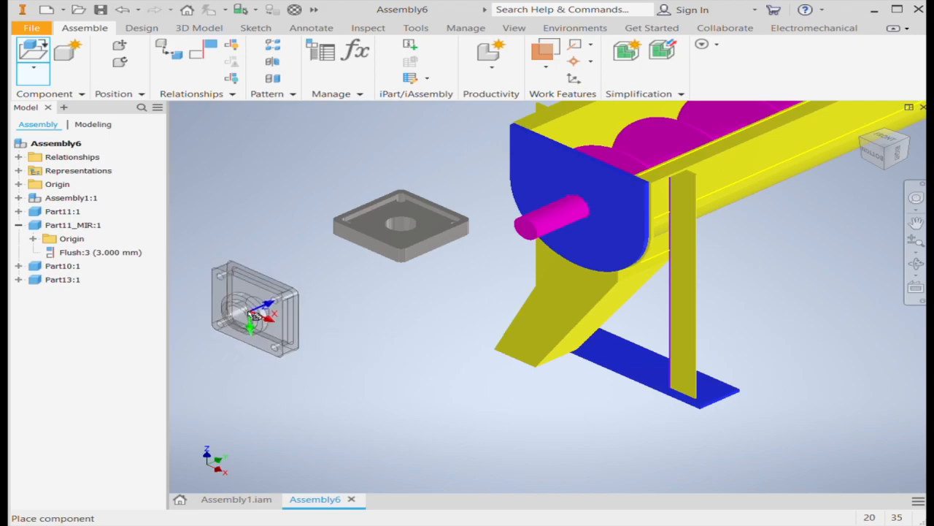
left_click(356, 333)
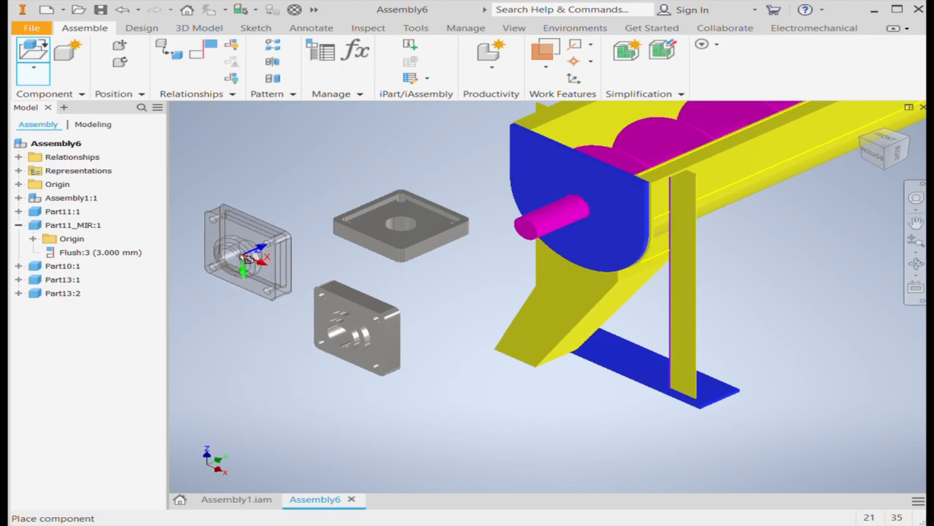
key("Escape")
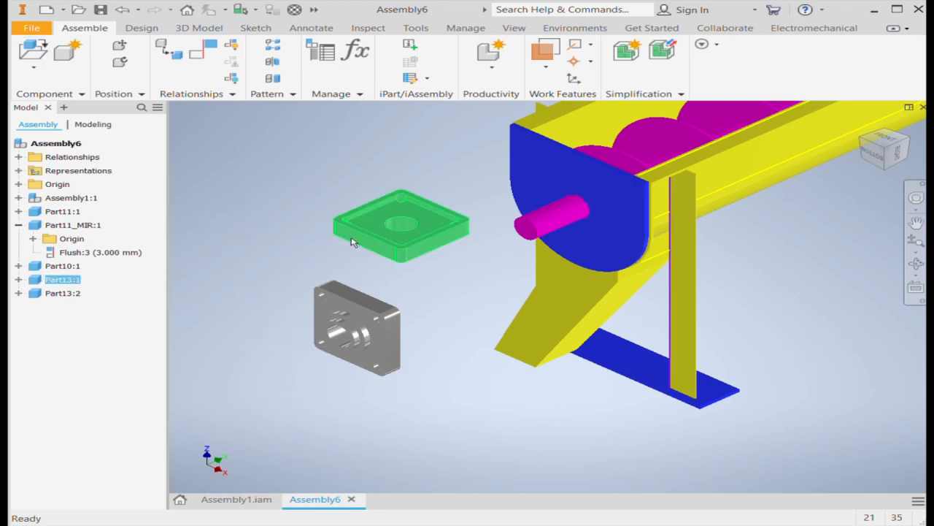
left_click(351, 243)
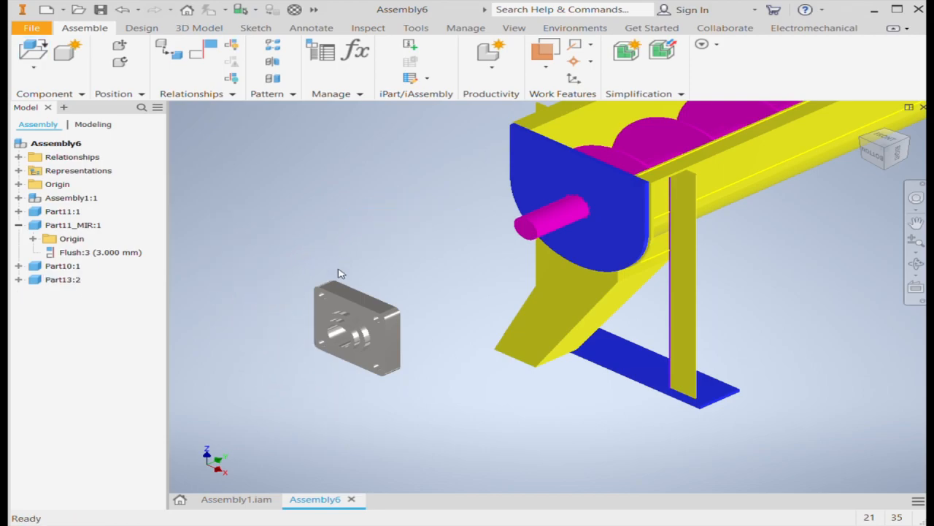
scroll(341, 322, "down", 7)
scroll(361, 404, "up", 2)
scroll(368, 392, "up", 5)
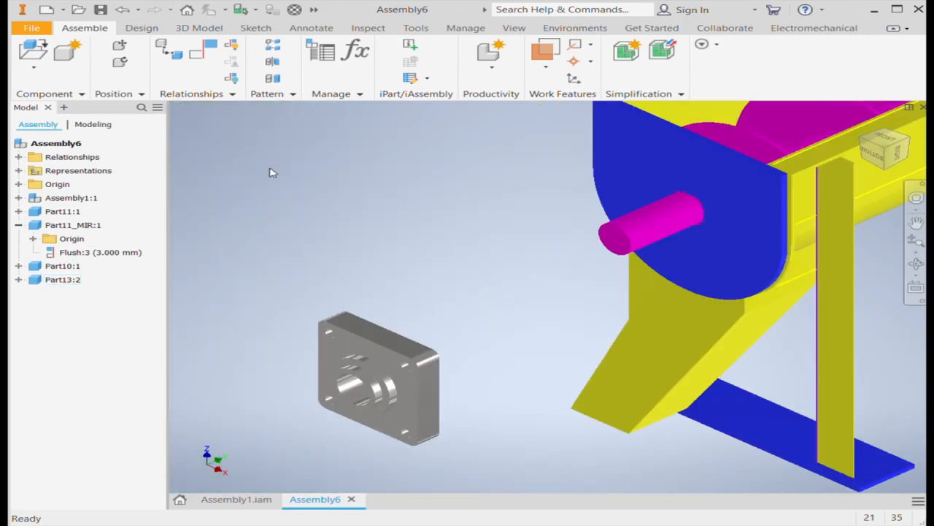
left_click(168, 59)
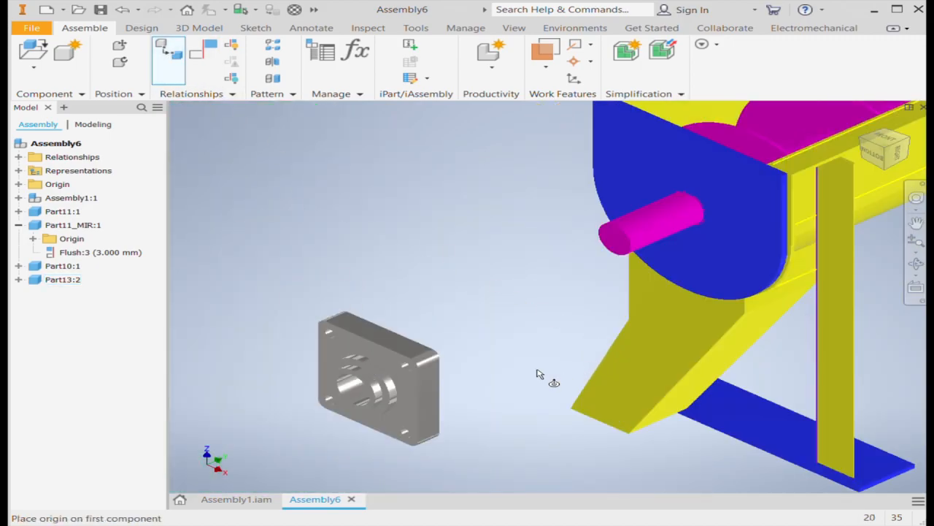
scroll(335, 384, "down", 5)
left_click(336, 384)
scroll(343, 387, "up", 4)
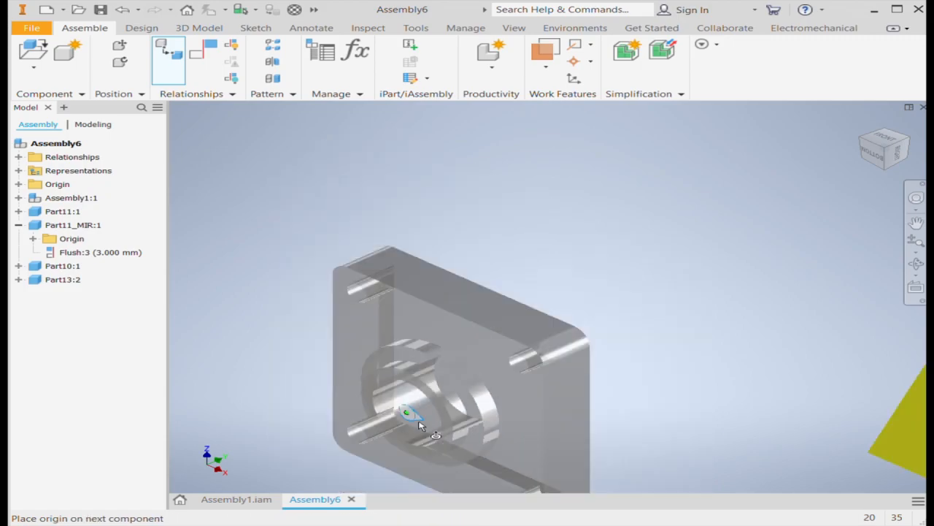
scroll(576, 358, "up", 2)
scroll(707, 260, "down", 5)
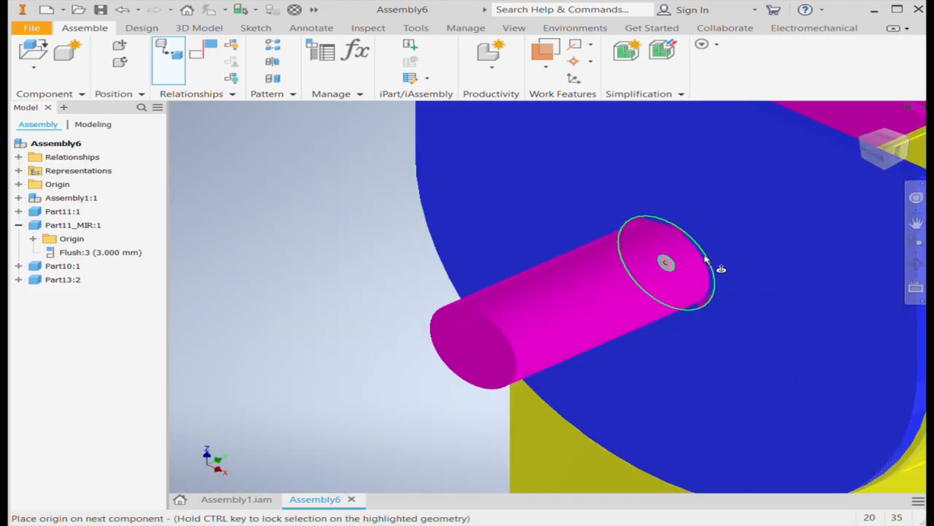
left_click(700, 261)
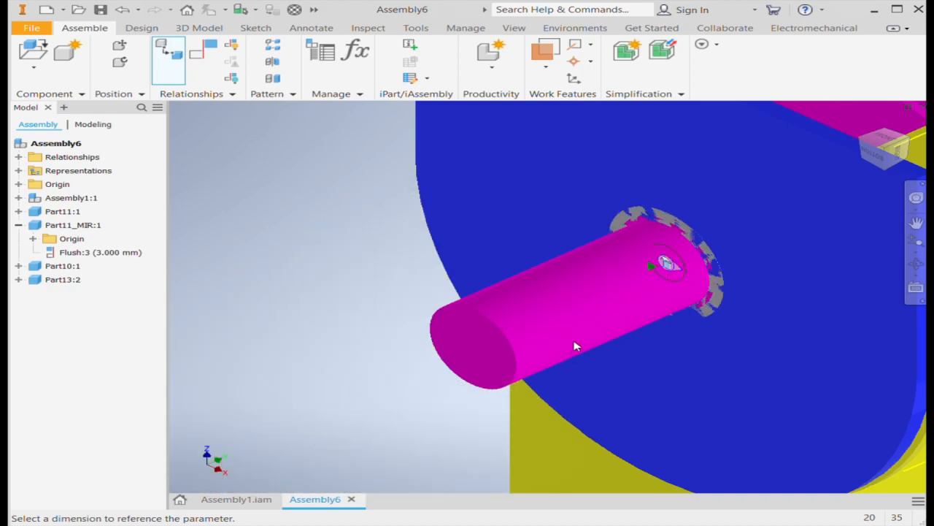
key("Escape")
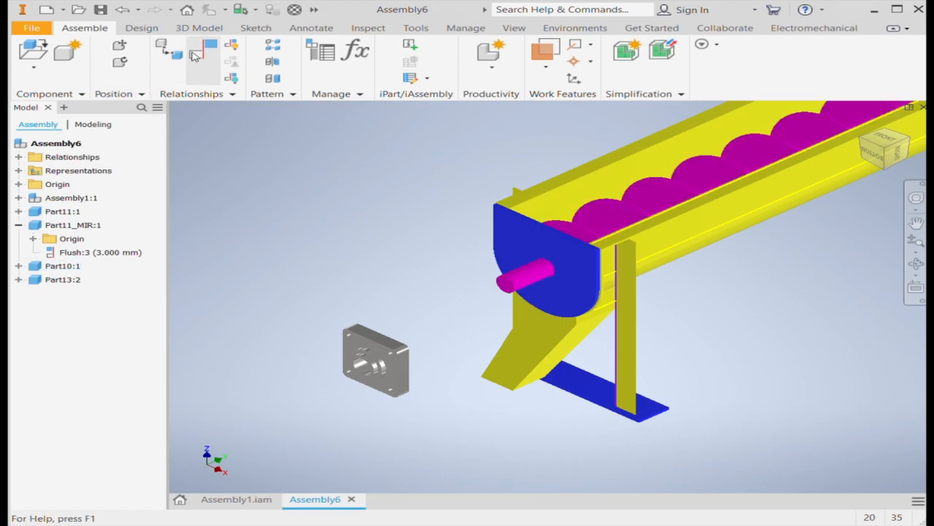
Start a joint and place its first origin at the central bore on the back face of the Part13 housing
left_click(174, 55)
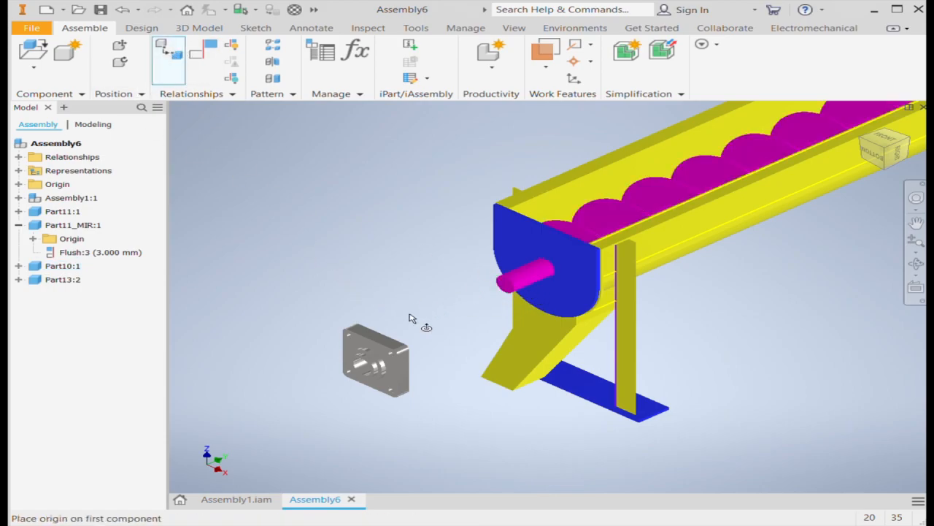
scroll(427, 332, "up", 5)
left_click(910, 139)
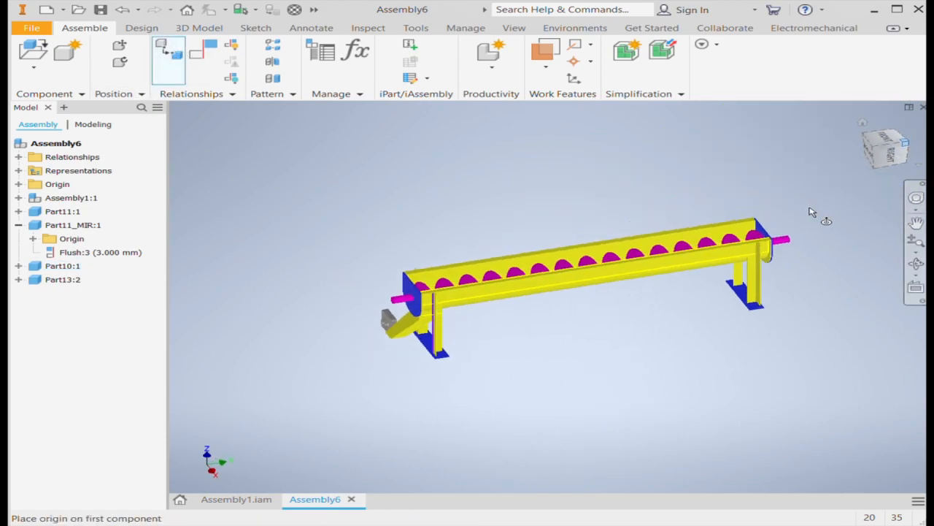
left_click(911, 138)
scroll(735, 287, "down", 10)
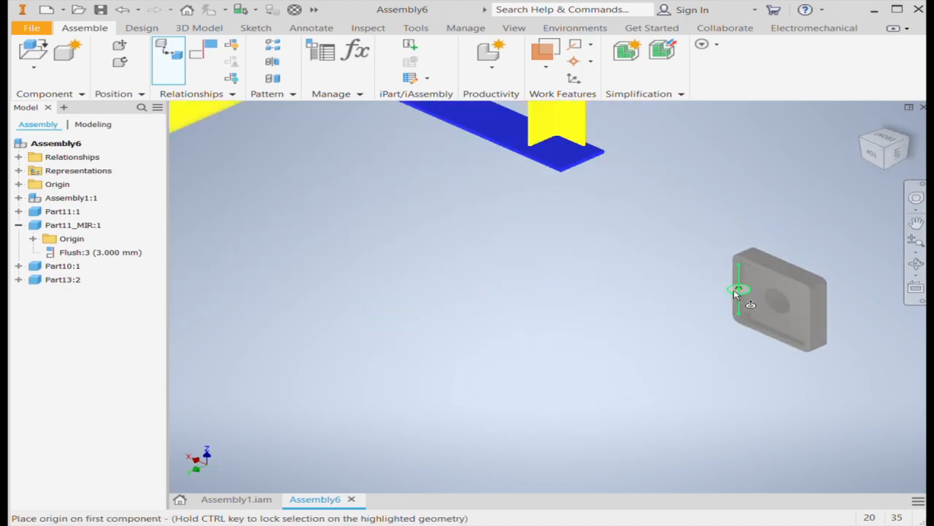
left_click(793, 294)
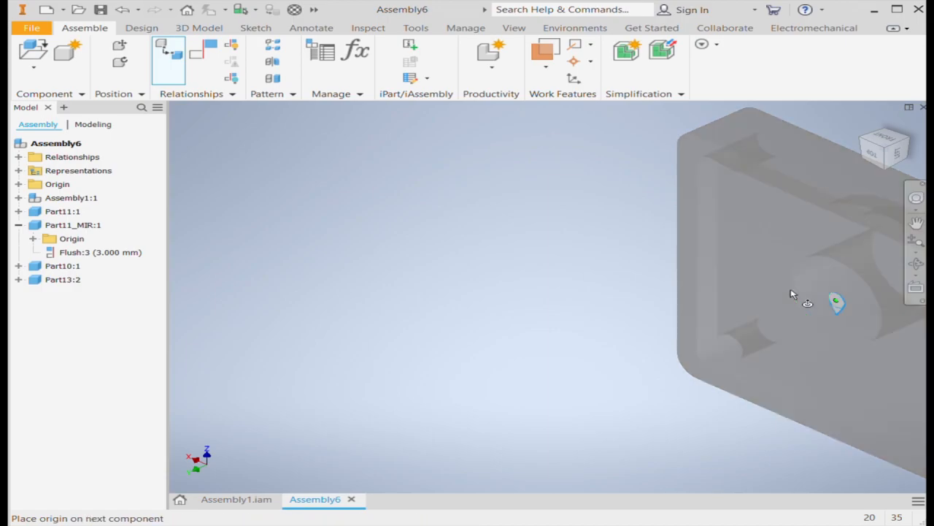
Join the Part13 housing to the discharge-end plate's hole around the screw shaft and finish the joint
scroll(600, 281, "up", 10)
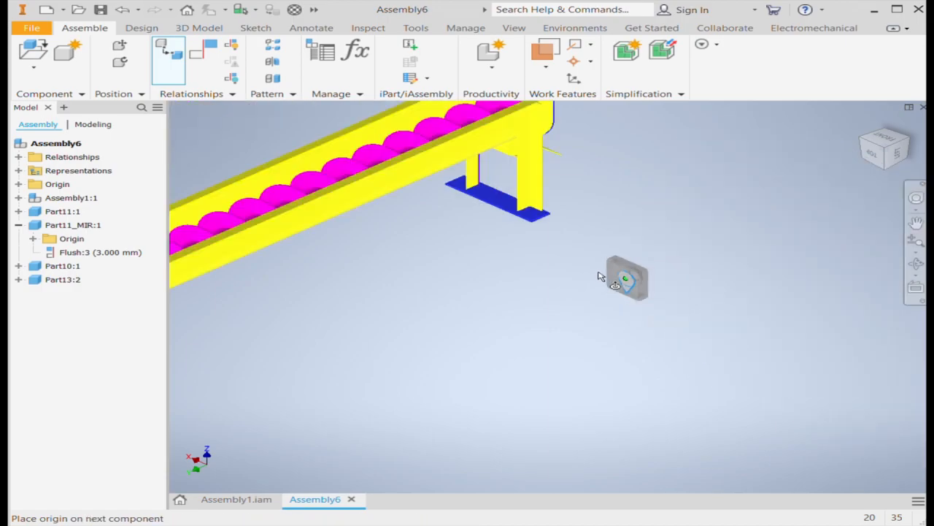
left_click(864, 143)
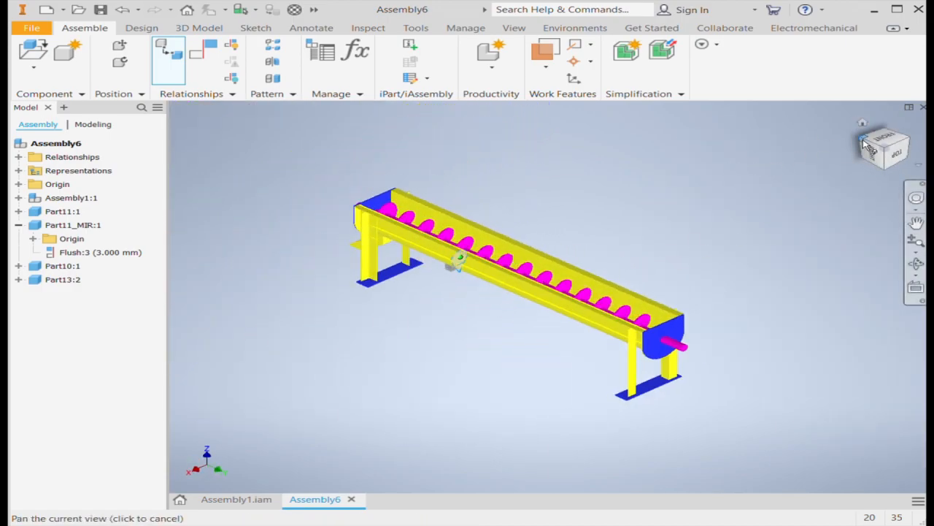
left_click(865, 144)
scroll(424, 346, "down", 10)
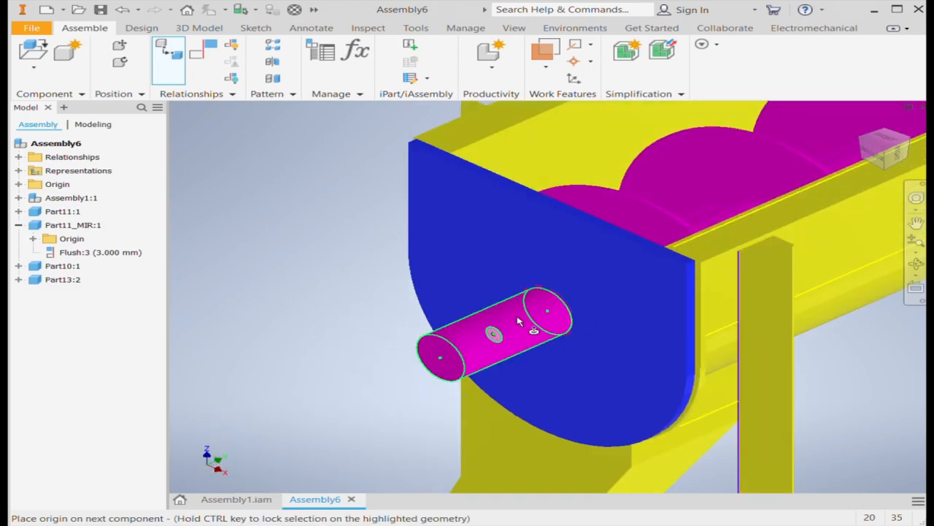
left_click(560, 305)
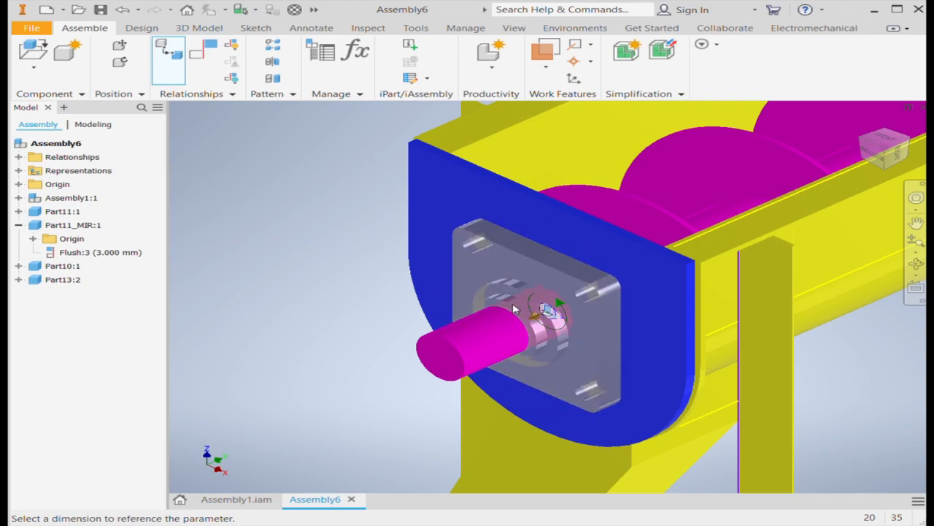
left_click(308, 324)
left_click(260, 325)
scroll(379, 249, "up", 3)
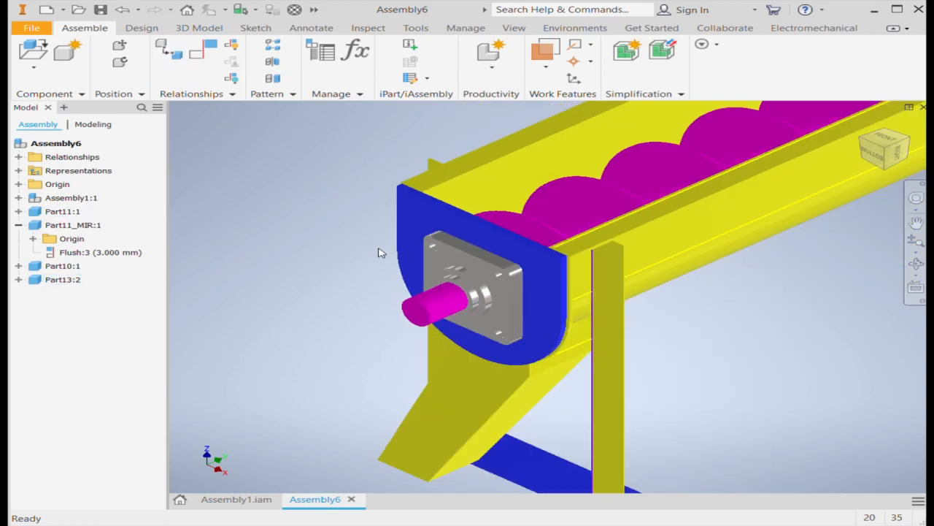
Mirror the Part13 housing about the XY Plane of Part11_MIR to create a copy beyond the opposite trough end
scroll(379, 252, "up", 5)
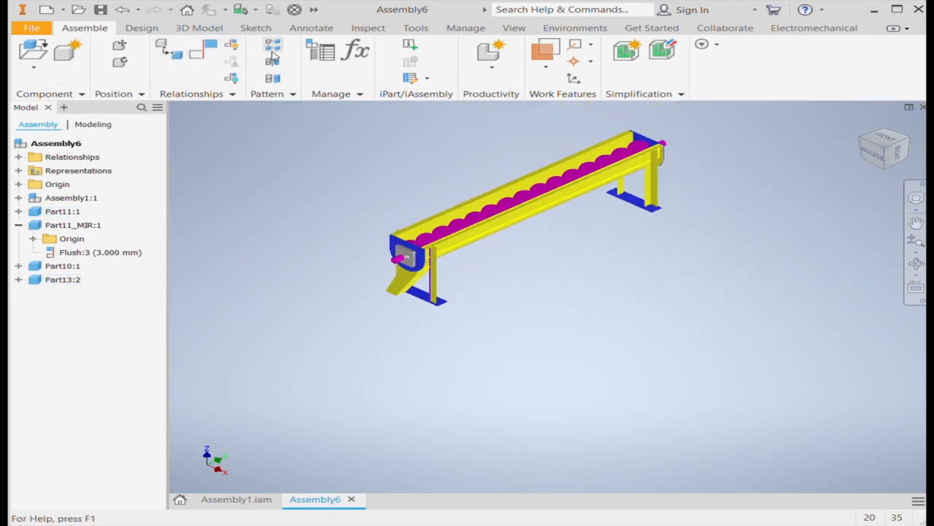
scroll(646, 313, "up", 3)
scroll(669, 289, "down", 10)
left_click(669, 289)
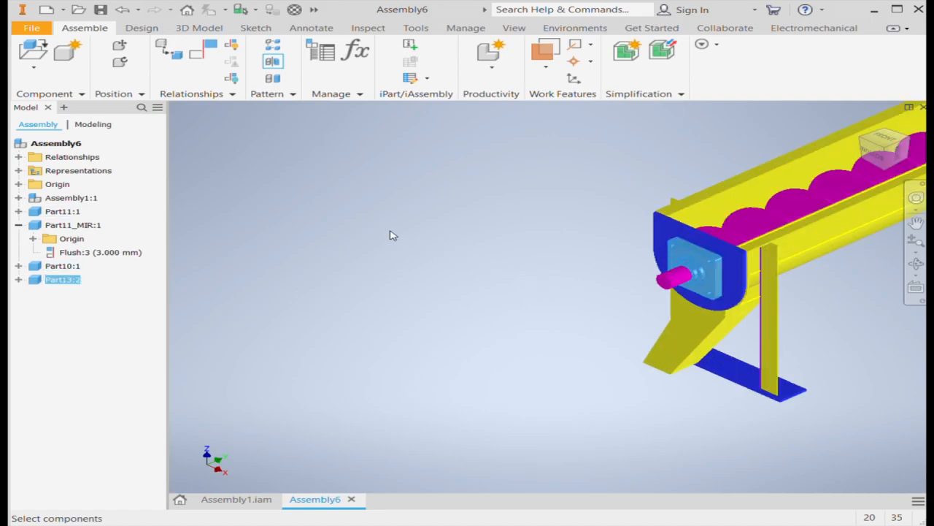
left_click(372, 148)
left_click(433, 225)
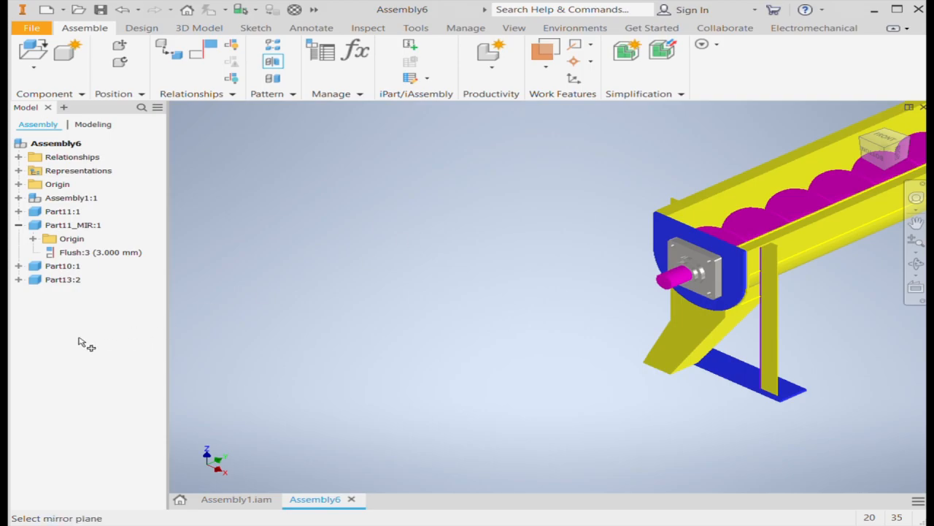
left_click(32, 239)
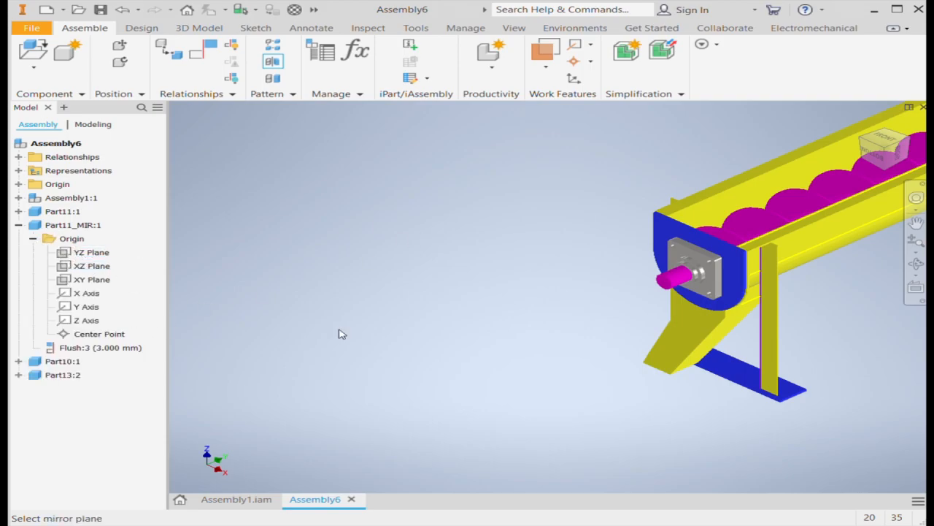
scroll(659, 325, "down", 5)
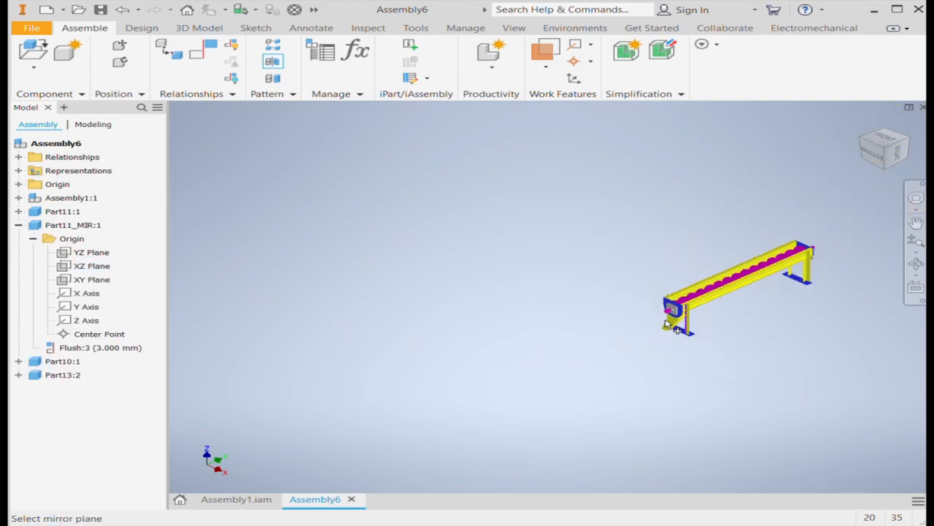
left_click(83, 281)
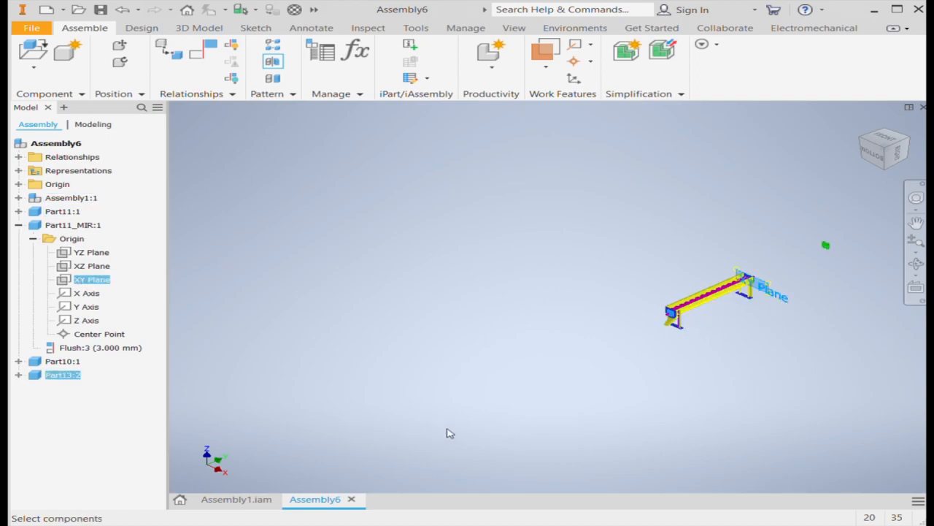
key("Escape")
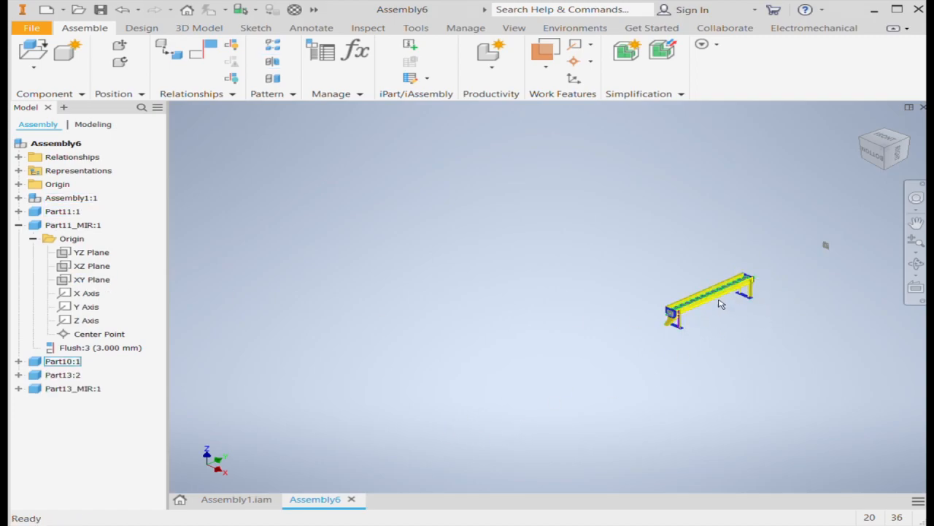
Start a joint with its first origin at the central bore on the conveyor-facing side of the mirrored Part13 housing
left_click(908, 140)
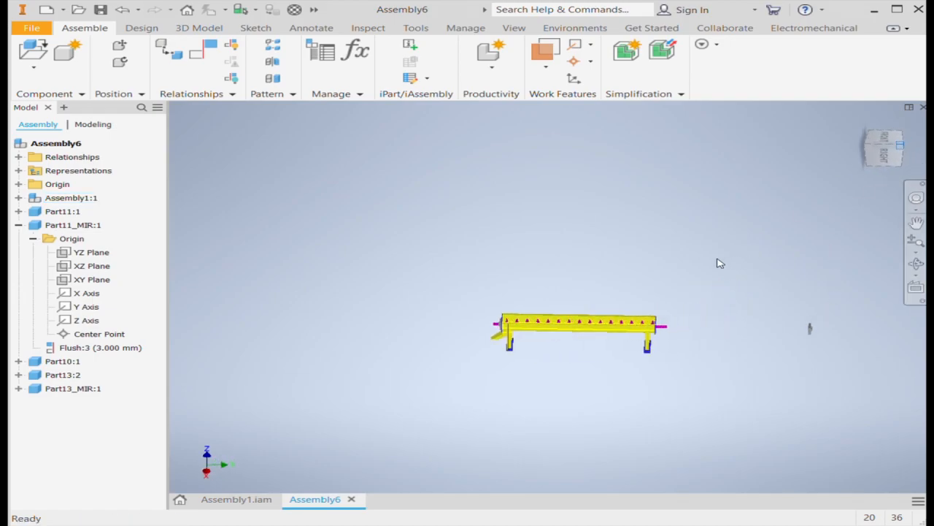
scroll(727, 363, "up", 8)
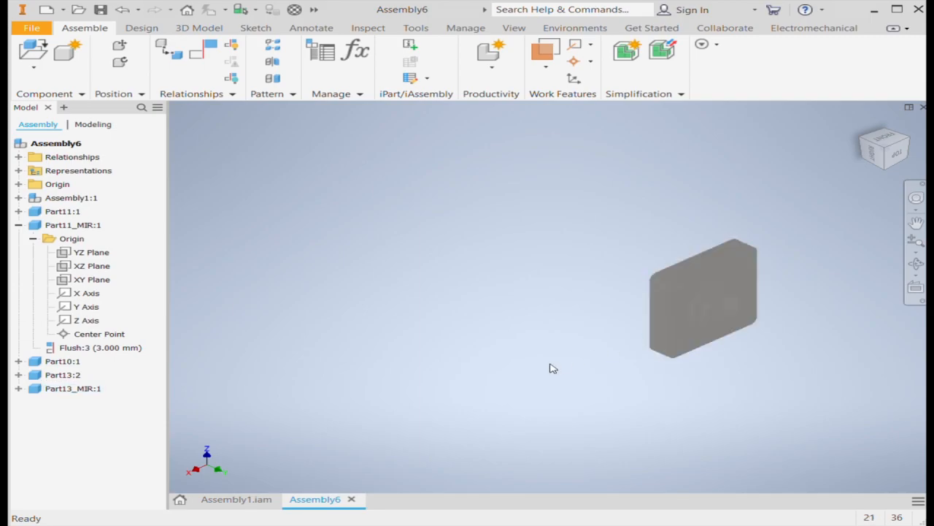
scroll(740, 332, "down", 6)
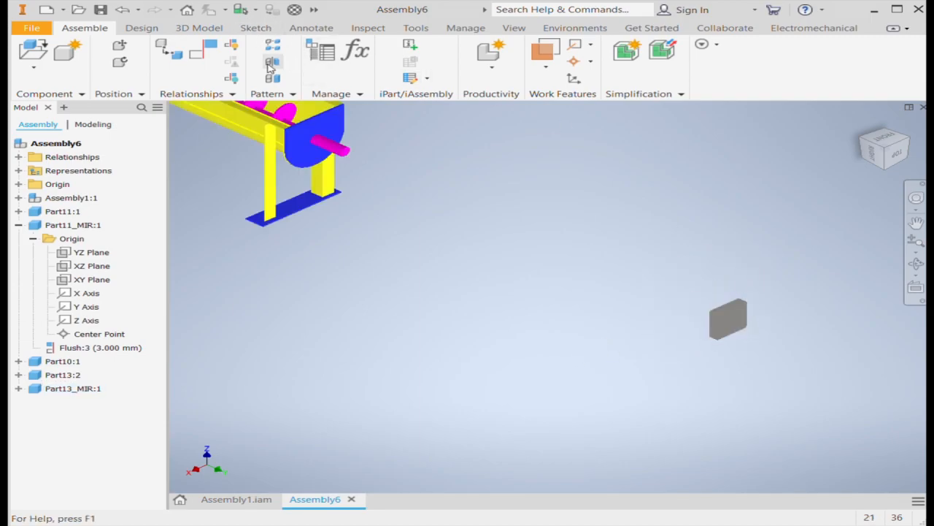
left_click(169, 53)
scroll(725, 330, "up", 6)
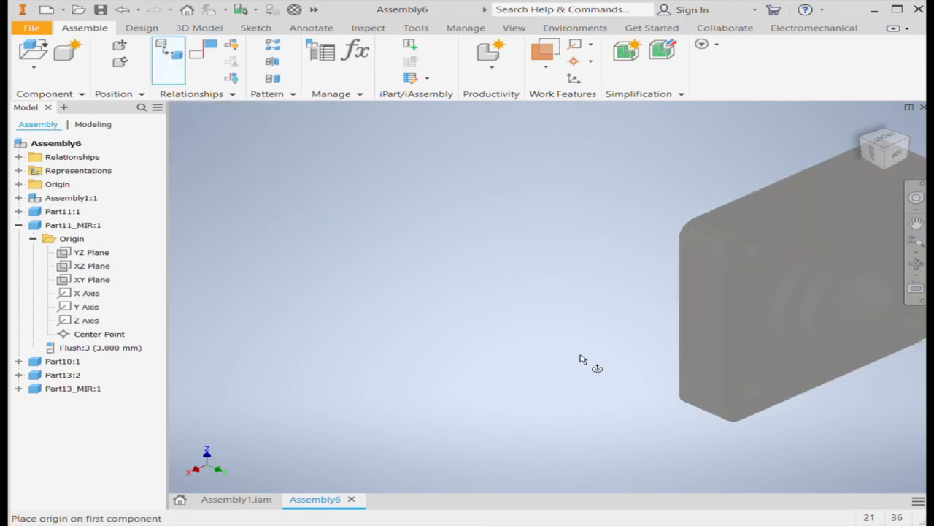
scroll(586, 363, "down", 5)
left_click(865, 141)
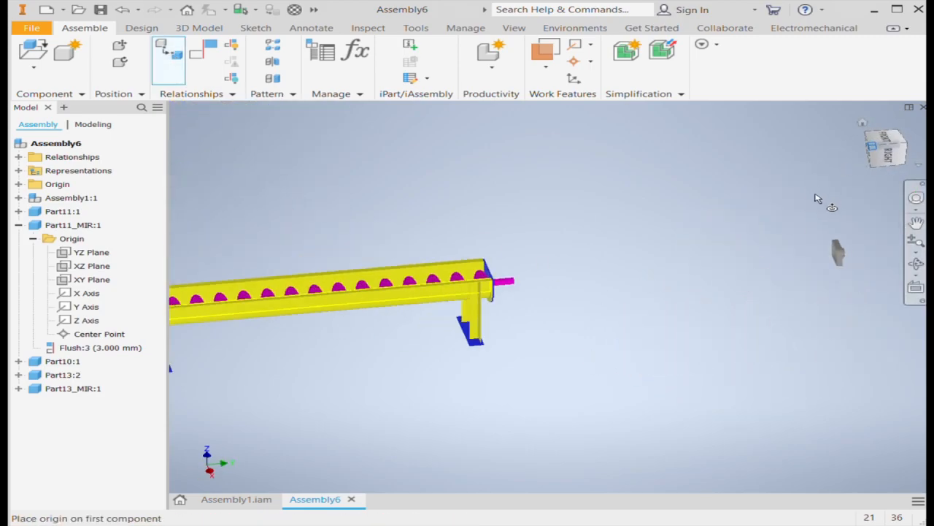
scroll(730, 213, "up", 6)
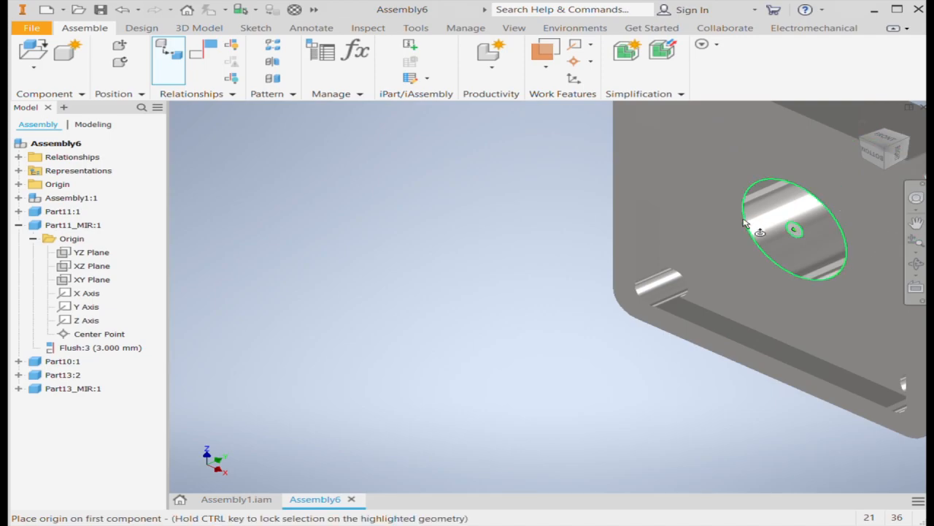
left_click(749, 221)
Join the mirrored Part13 housing to the opposite end plate's hole around the screw shaft and finish the joint
scroll(757, 249, "down", 6)
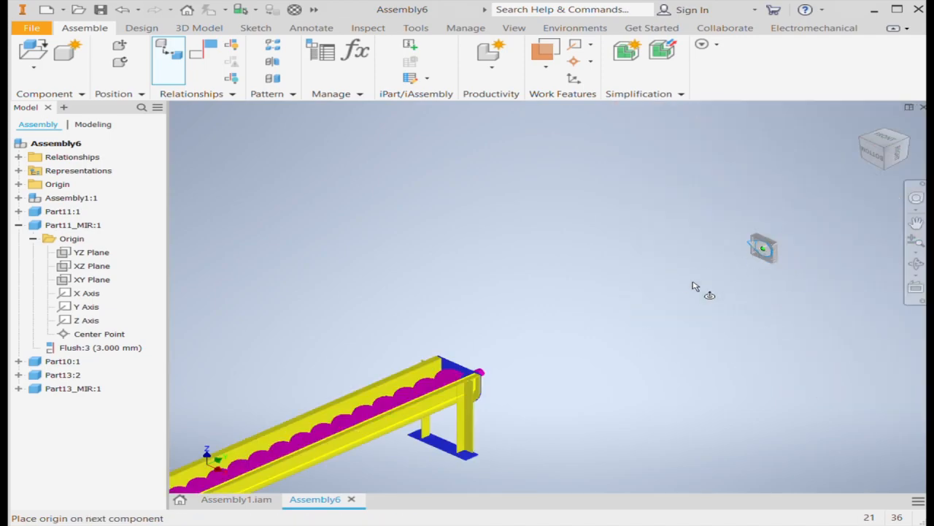
left_click(909, 137)
scroll(541, 292, "up", 5)
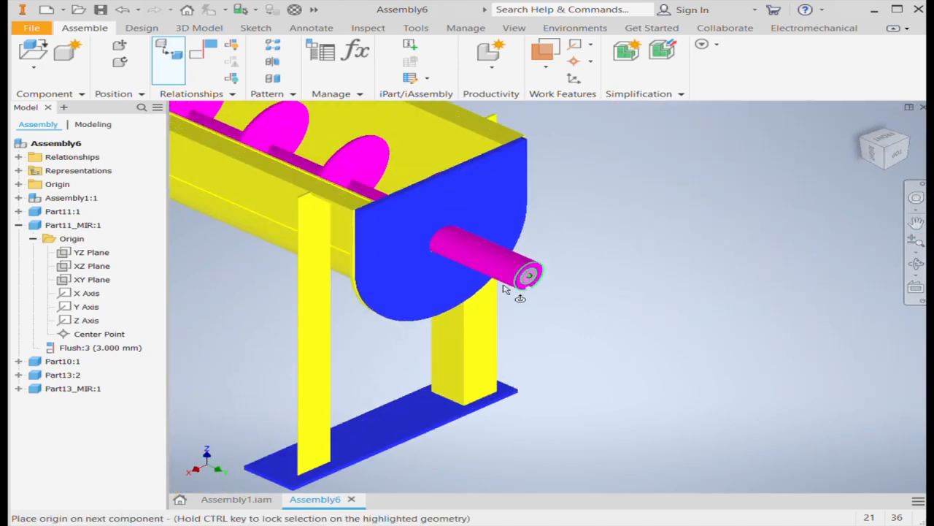
scroll(428, 236, "up", 5)
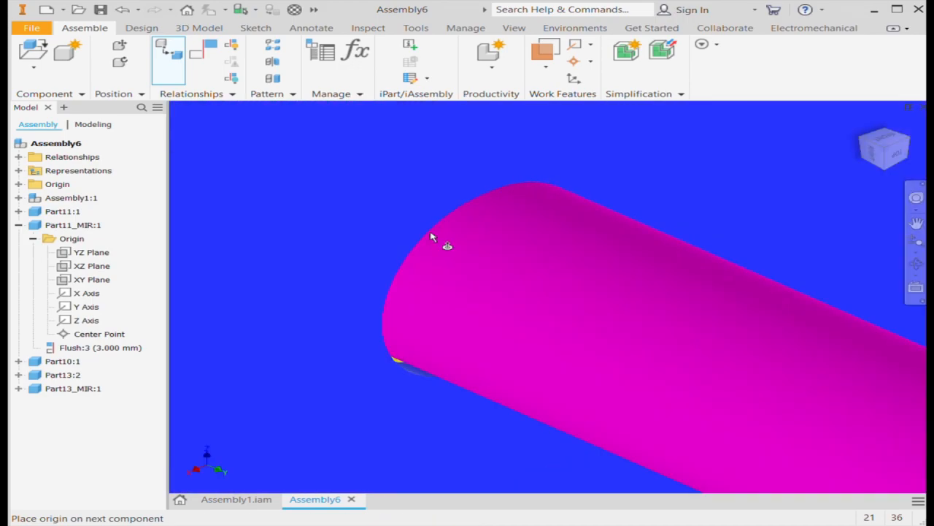
left_click(437, 237)
scroll(576, 259, "down", 6)
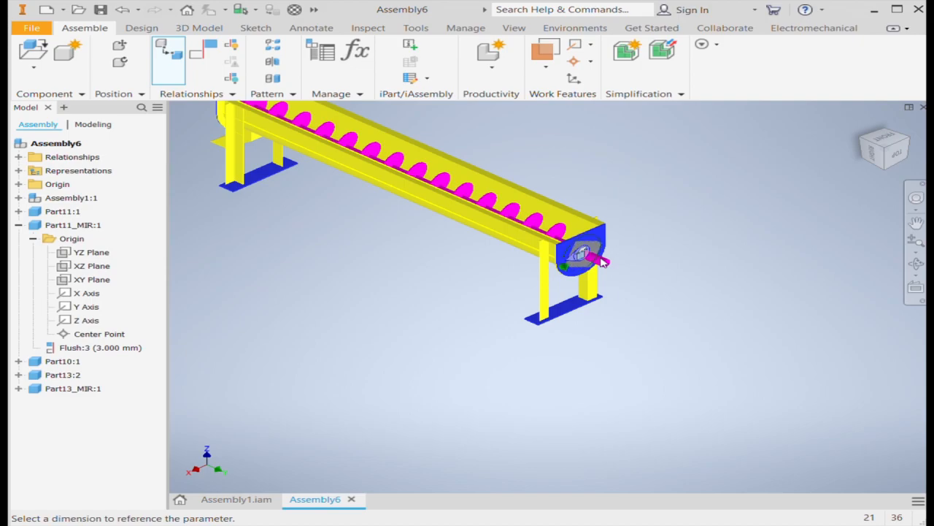
scroll(582, 254, "up", 6)
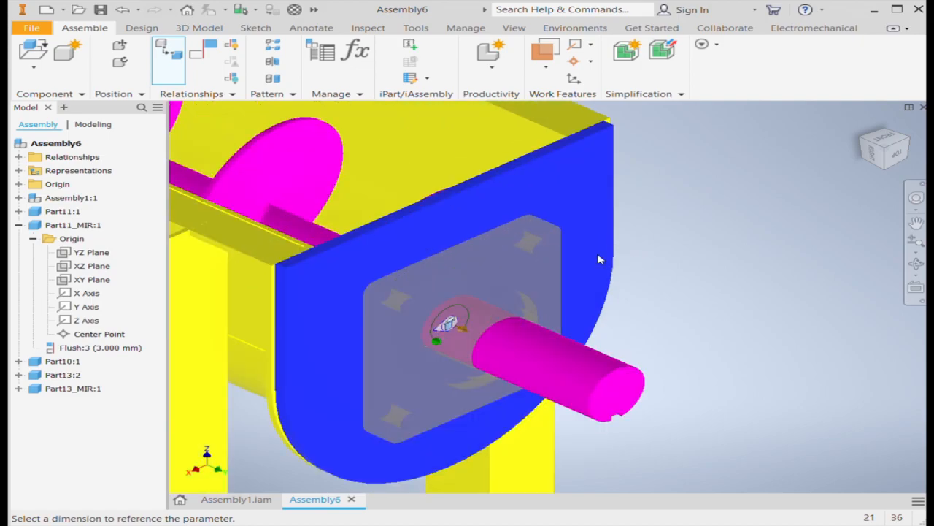
scroll(600, 259, "down", 4)
left_click(896, 166)
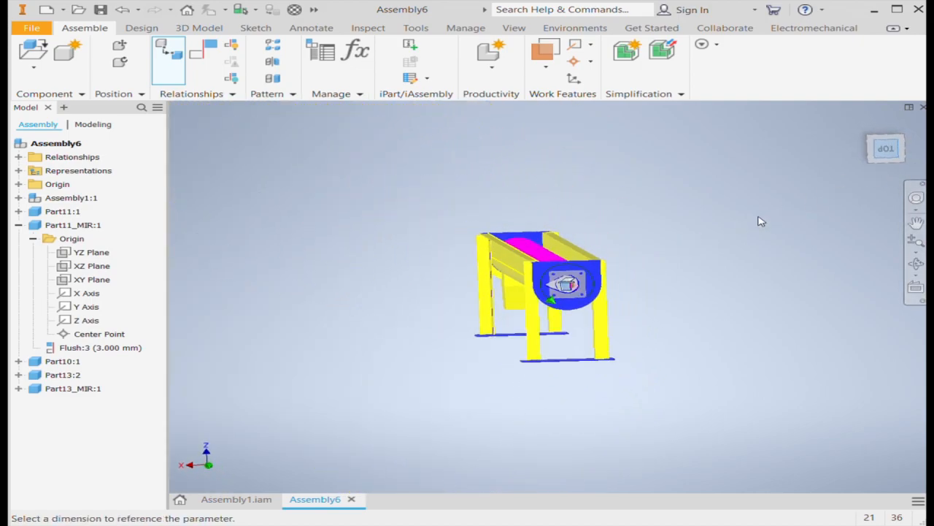
scroll(581, 271, "up", 5)
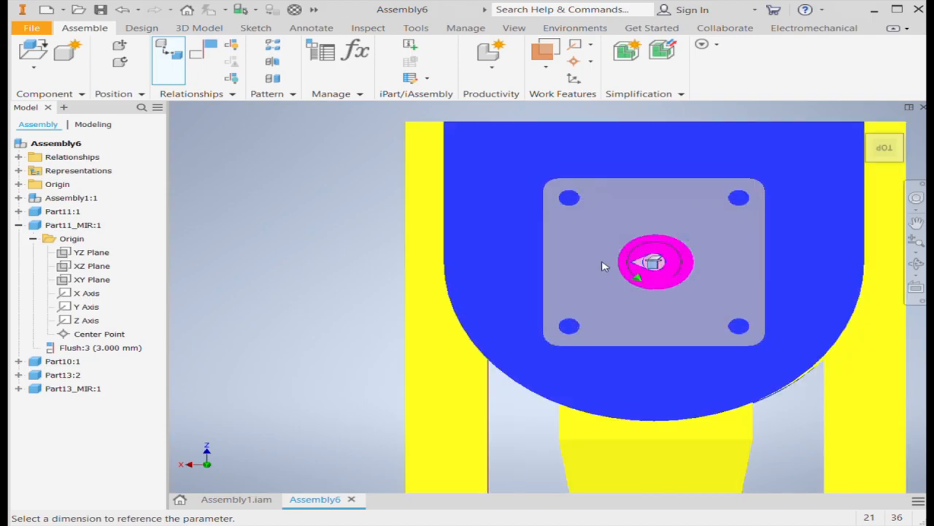
left_click(290, 324)
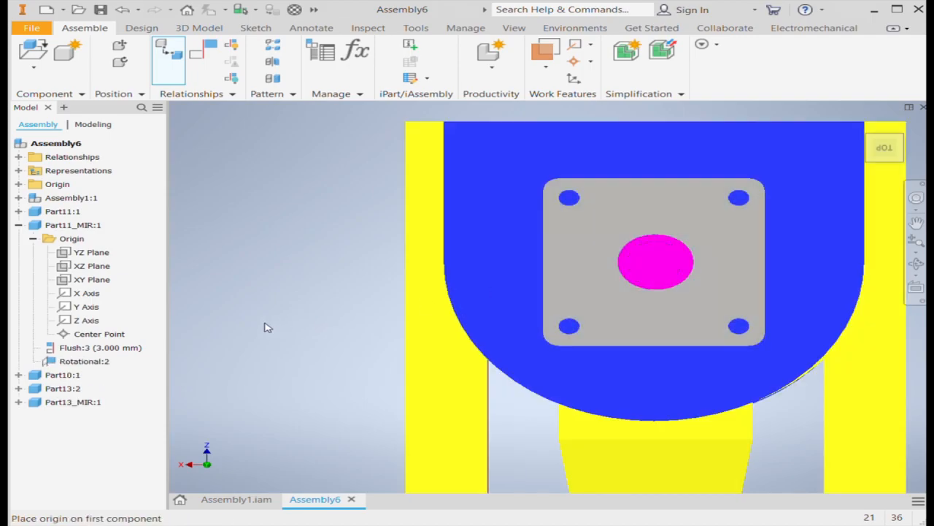
Place one instance of the Part15 hopper cover beside the trough, checking Assembly1 for reference
scroll(354, 319, "down", 5)
left_click(862, 123)
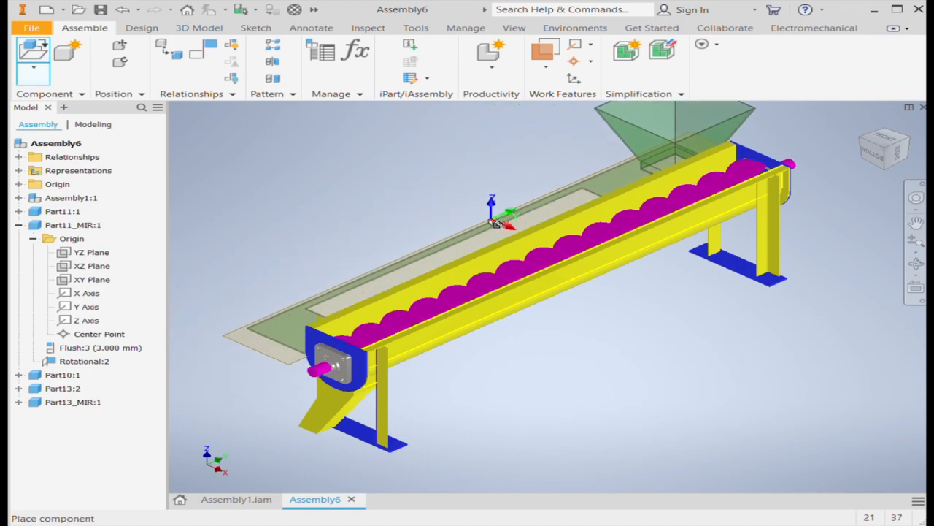
left_click(235, 499)
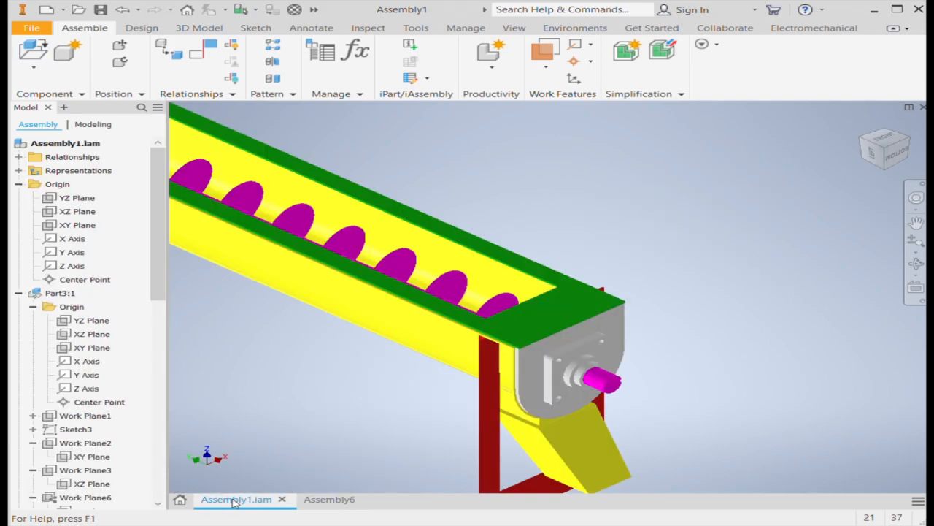
left_click(324, 499)
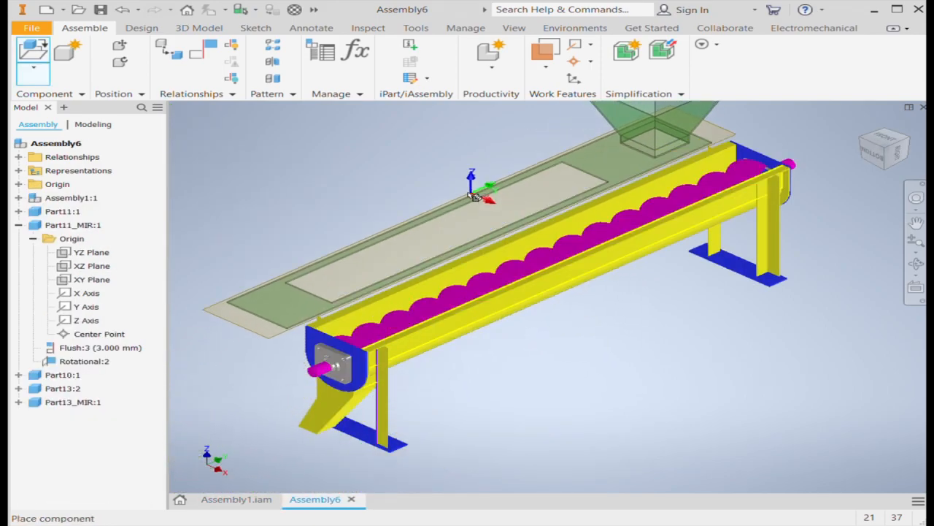
left_click(467, 184)
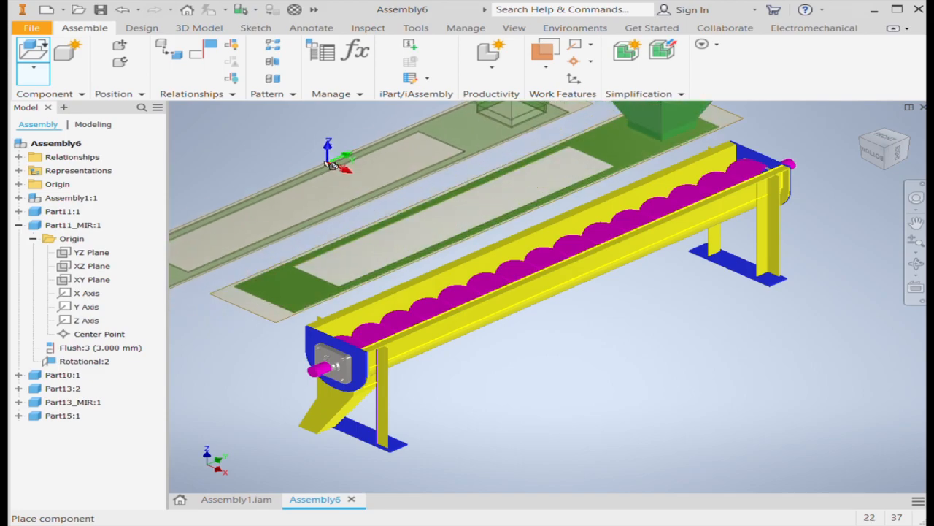
key("Escape")
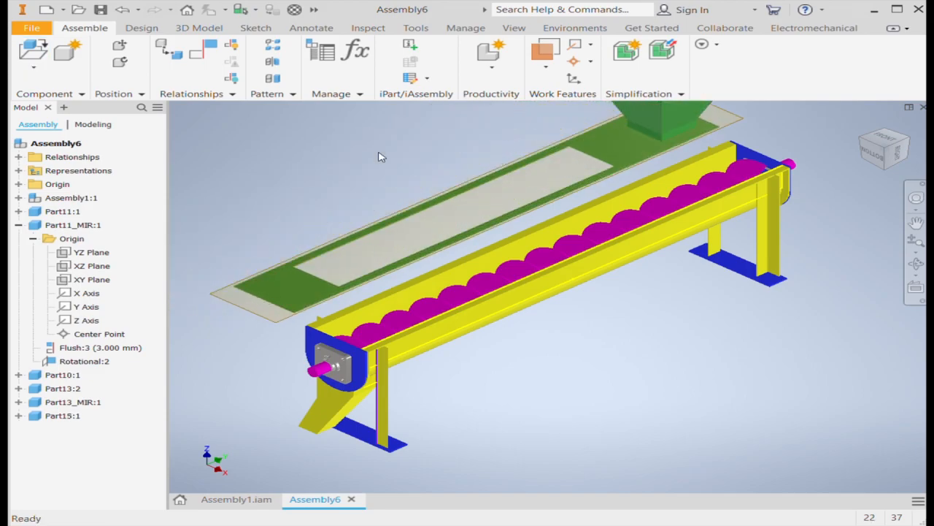
Mate the Part15 cover's long lower edge to the outer edge of the trough's flange
left_click(202, 62)
scroll(735, 344, "up", 5)
scroll(655, 339, "down", 8)
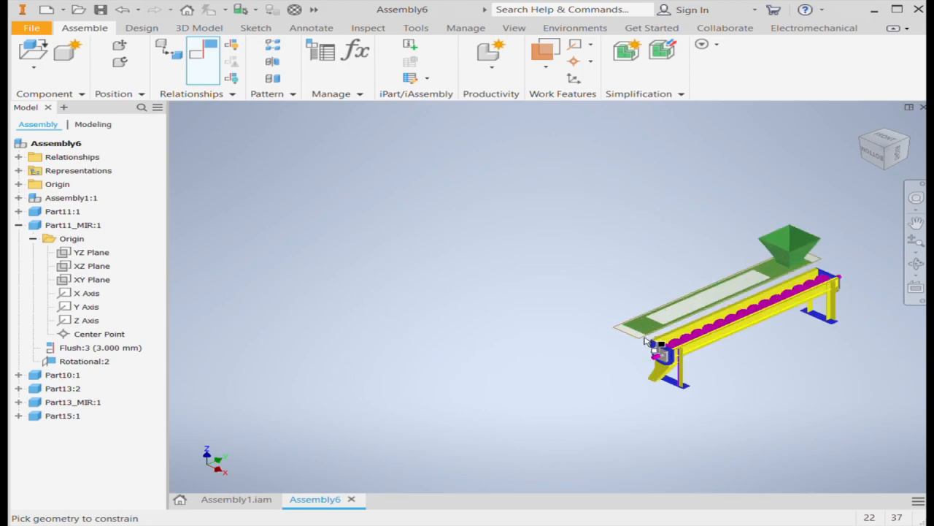
scroll(594, 335, "down", 5)
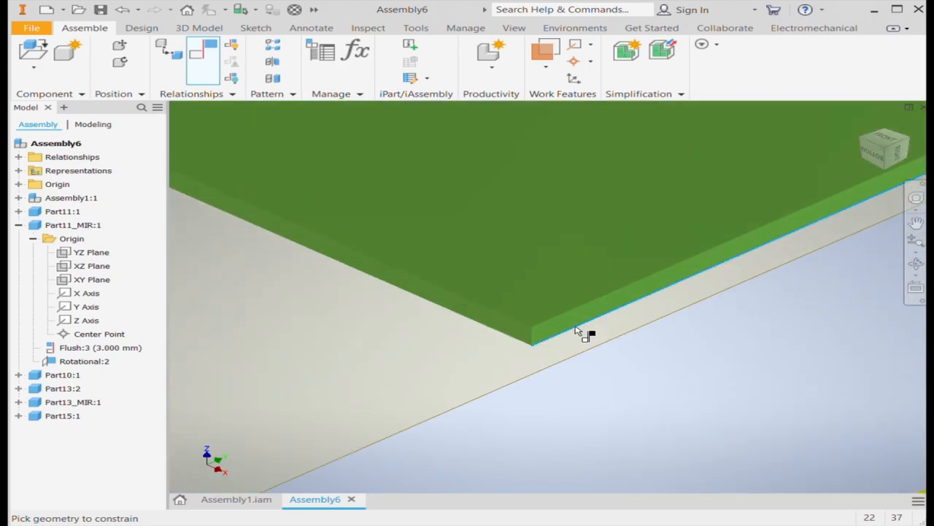
scroll(560, 338, "up", 7)
scroll(626, 365, "down", 4)
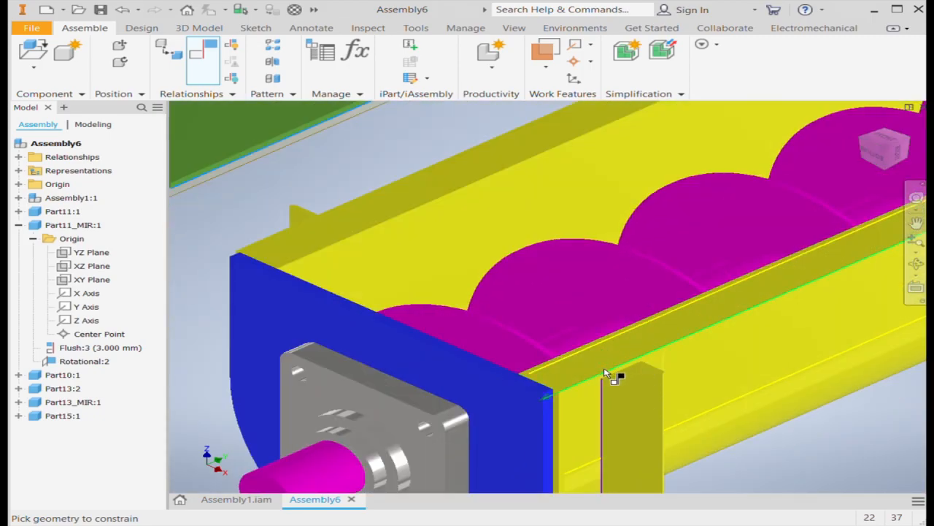
left_click(606, 374)
scroll(657, 370, "up", 3)
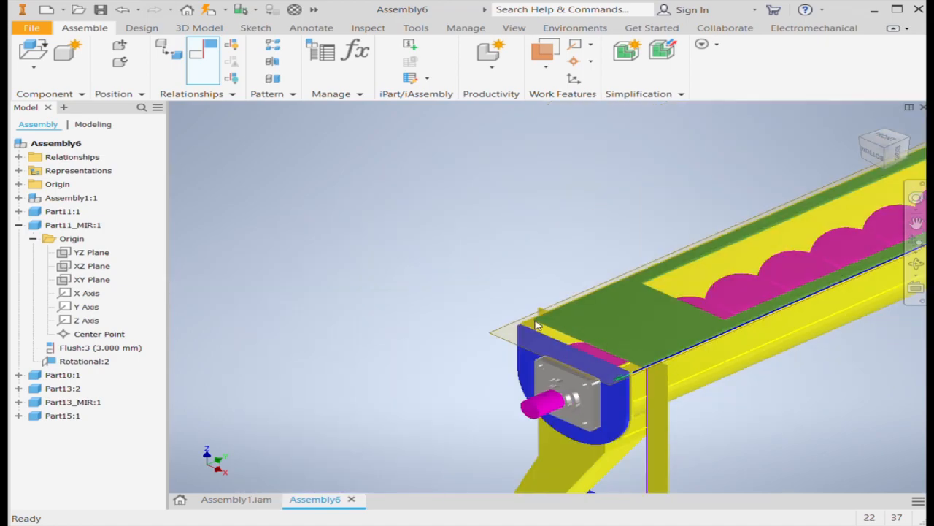
scroll(536, 324, "down", 3)
scroll(522, 321, "up", 3)
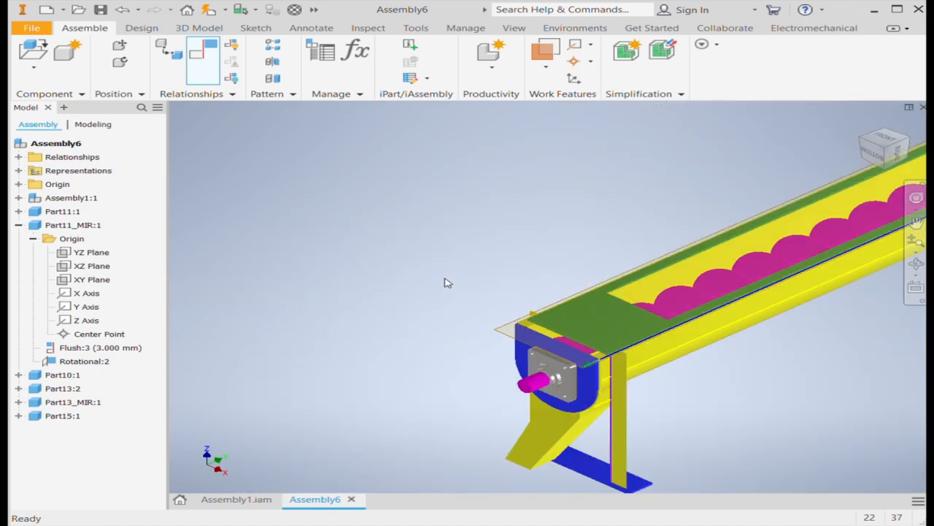
Mate the cover's short end edge to the top edge of the discharge-end plate
scroll(584, 355, "down", 6)
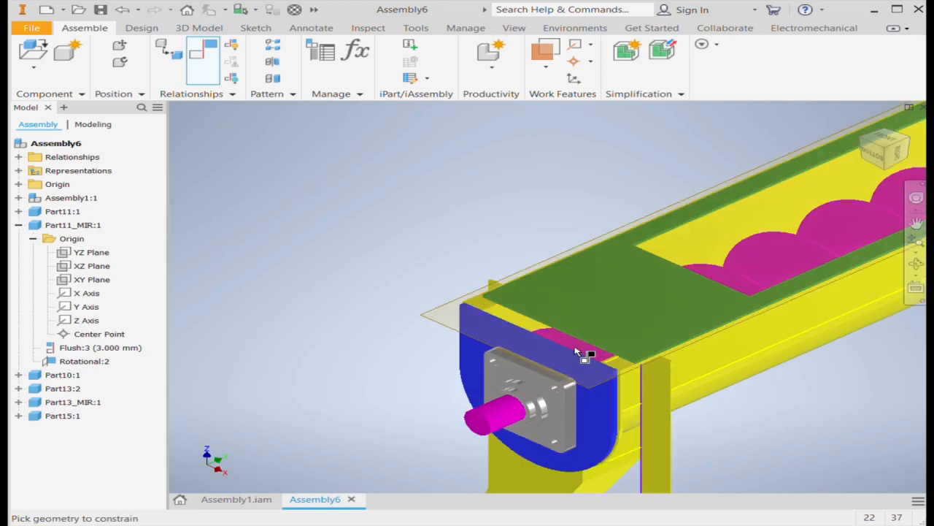
scroll(700, 381, "down", 2)
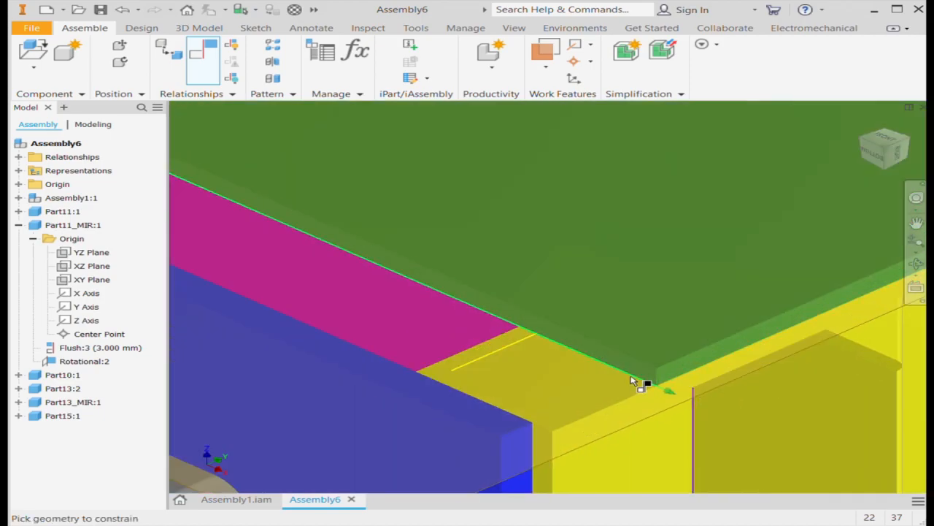
scroll(635, 380, "up", 5)
scroll(660, 358, "down", 4)
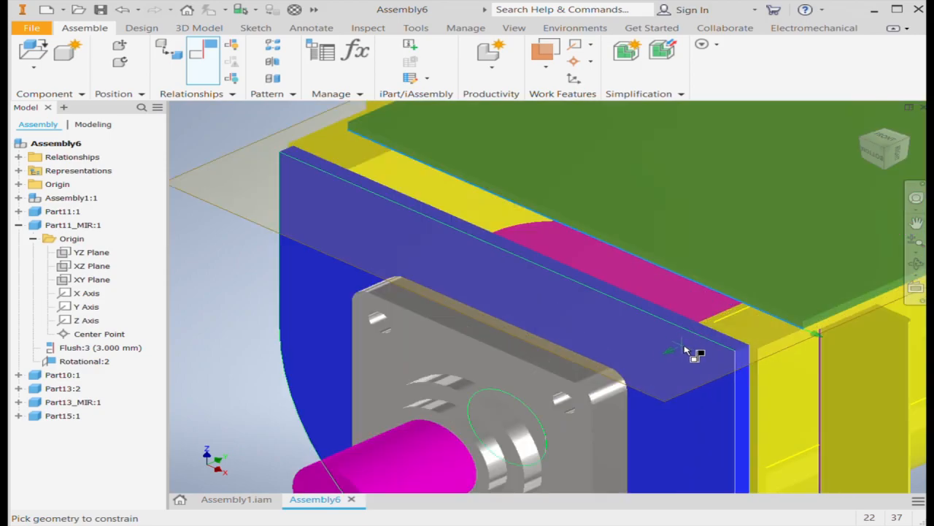
scroll(727, 344, "down", 2)
left_click(732, 362)
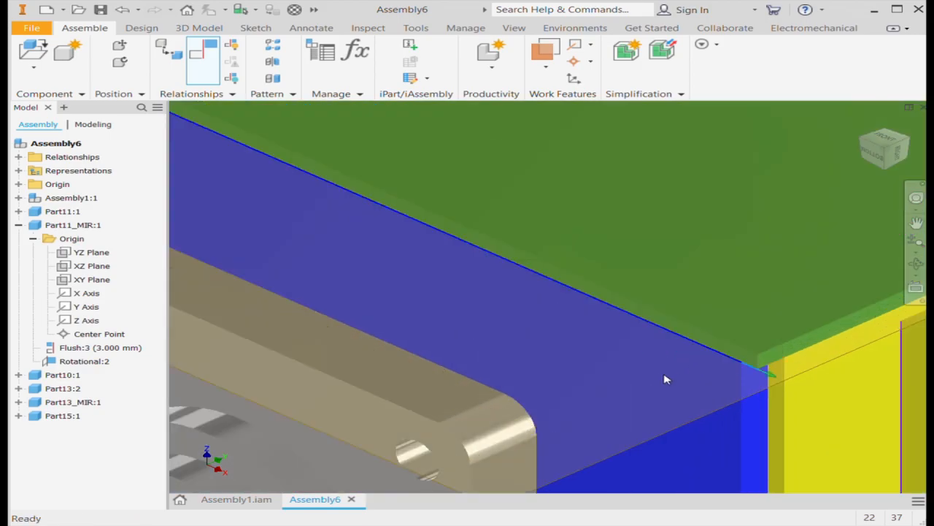
scroll(667, 376, "up", 3)
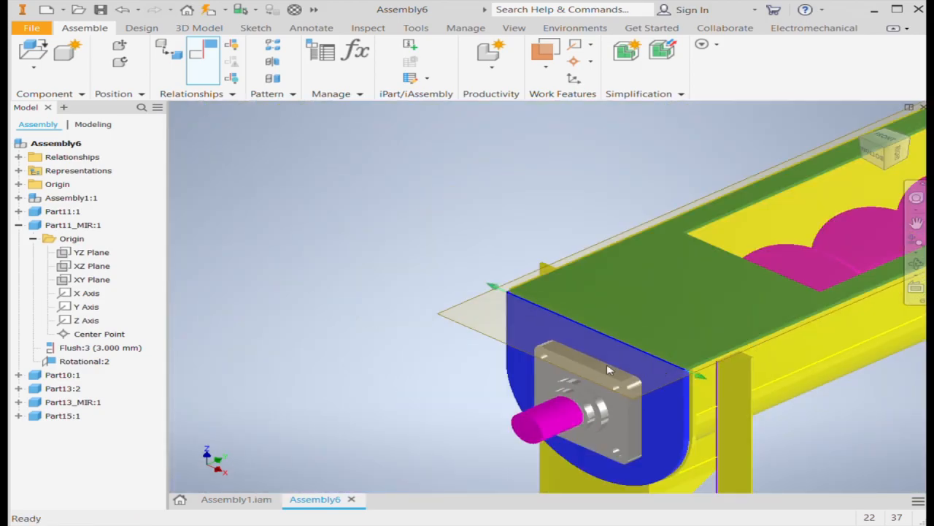
scroll(674, 395, "up", 5)
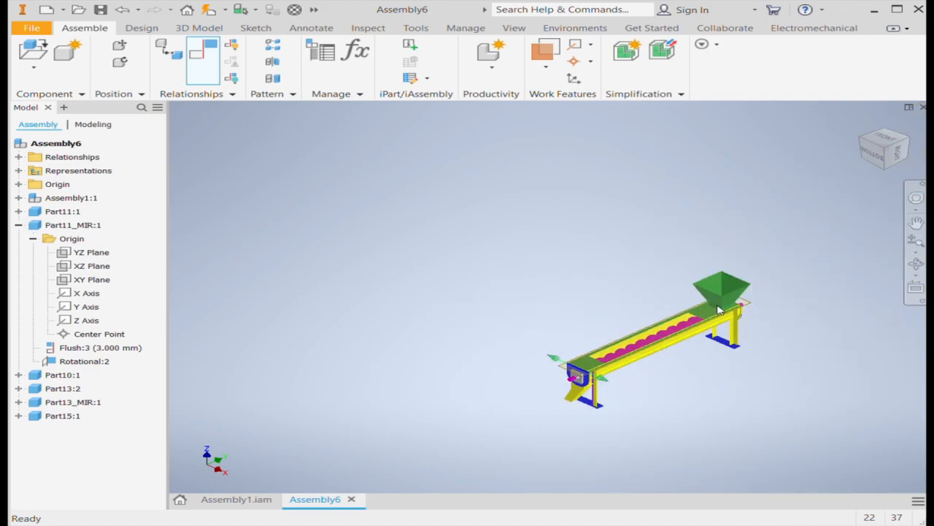
Inspect the cover's fit at the hopper end and delete Part15's long-edge mate, Mate:2
scroll(719, 311, "down", 4)
left_click(910, 144)
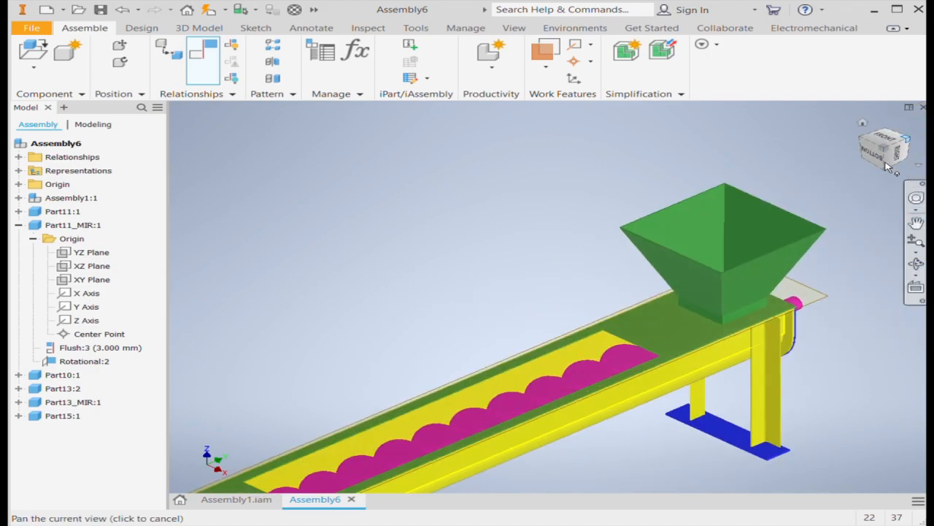
scroll(666, 369, "down", 5)
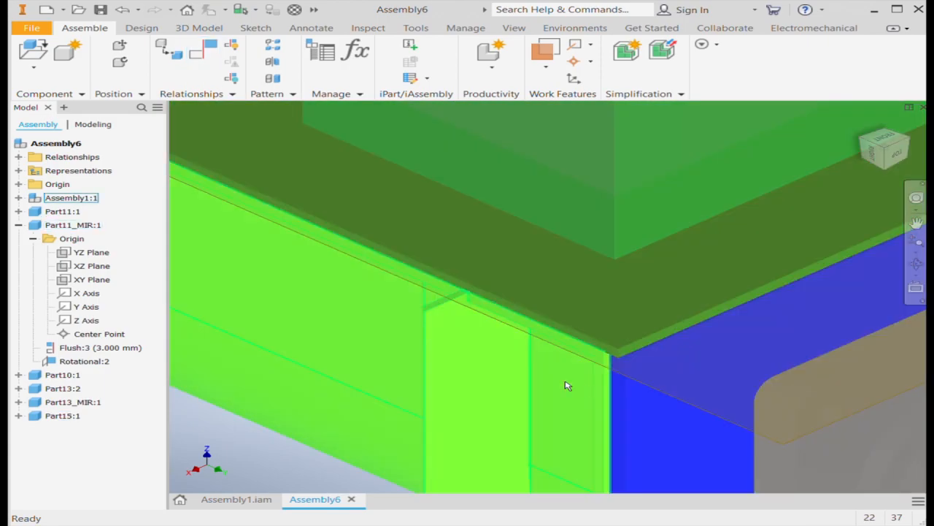
scroll(604, 356, "up", 5)
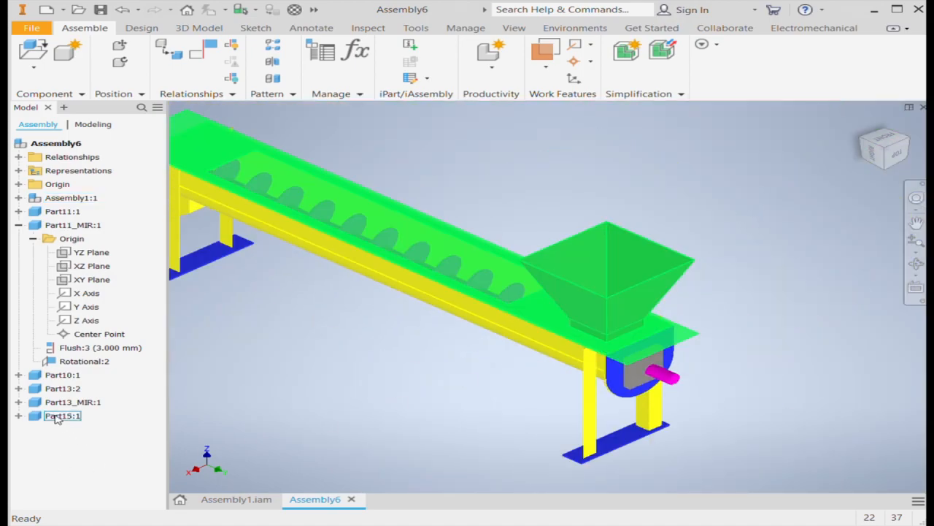
left_click(19, 416)
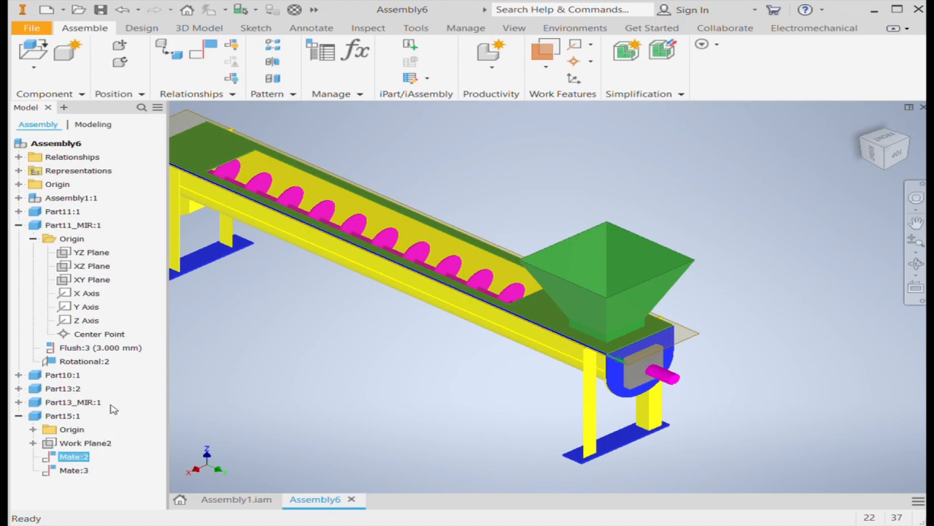
key("Delete")
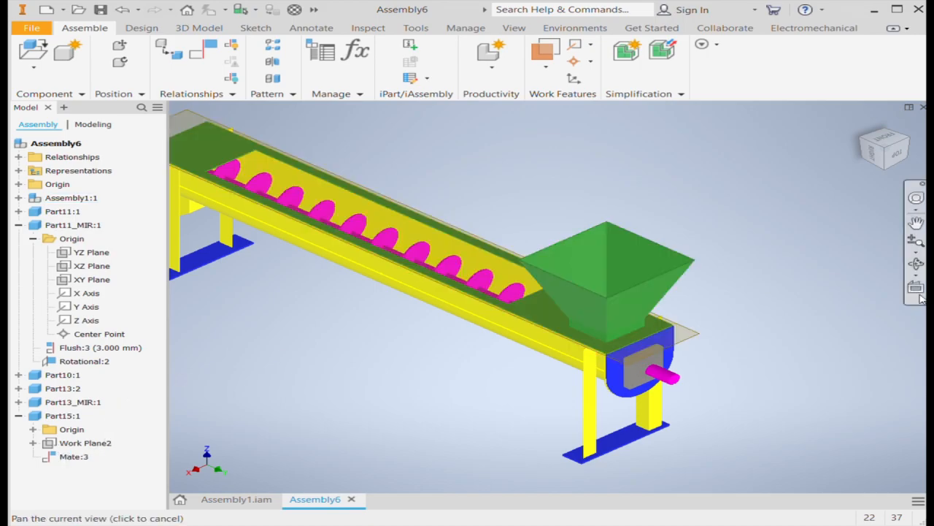
Try to mate the Part15 cover's long side to the trough's side face near the discharge end
left_click(858, 144)
scroll(438, 358, "down", 5)
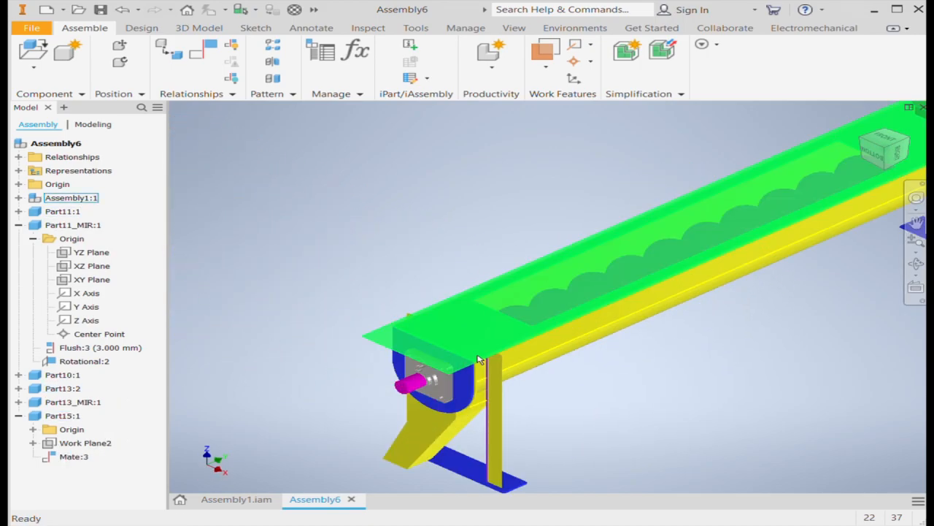
scroll(478, 359, "down", 5)
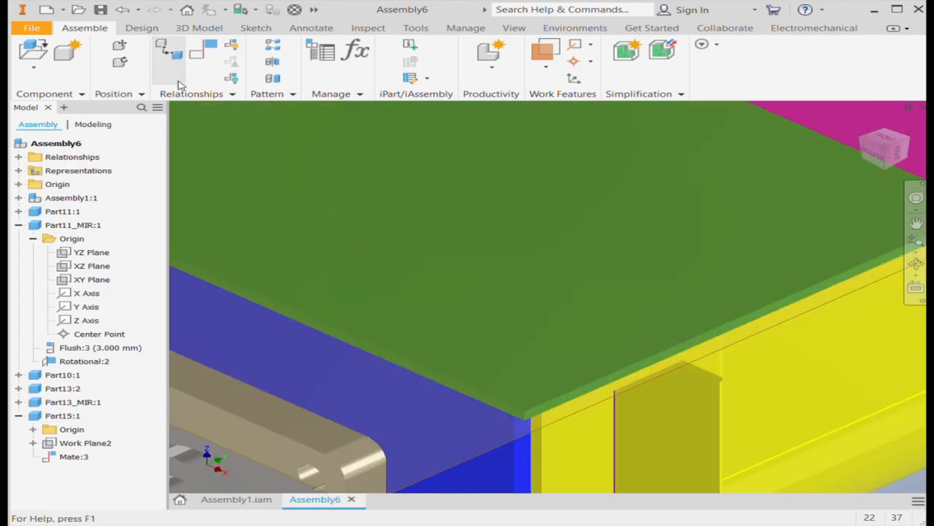
left_click(202, 55)
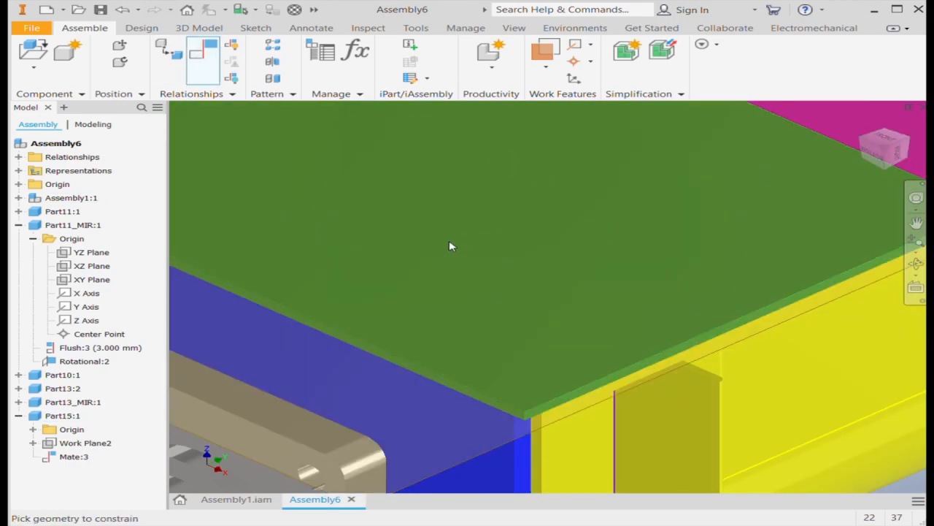
scroll(557, 411, "down", 5)
left_click(595, 400)
left_click(672, 446)
scroll(588, 402, "up", 5)
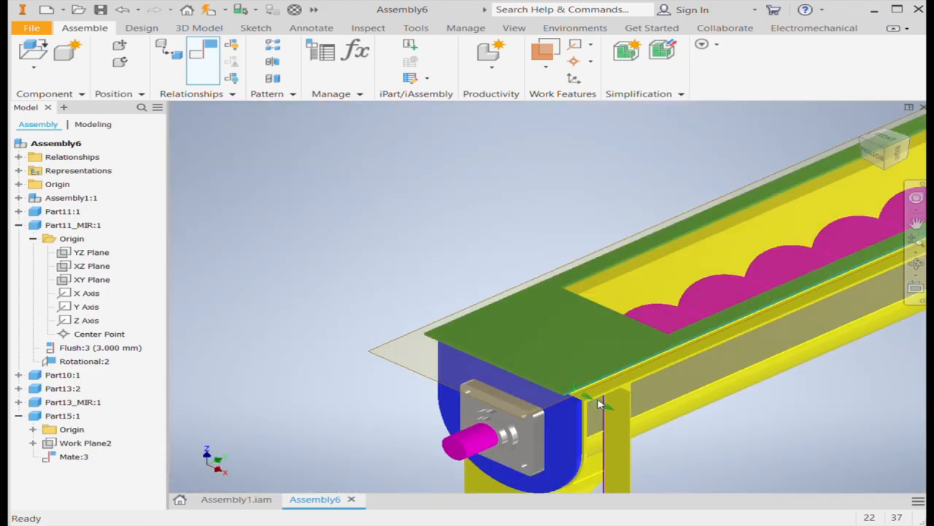
scroll(597, 403, "down", 5)
left_click_drag(385, 278, 388, 283)
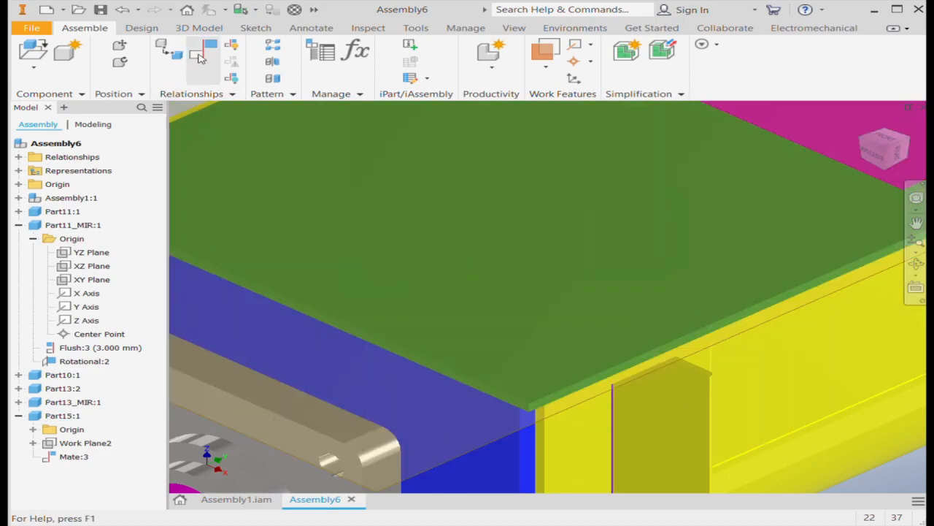
left_click(204, 60)
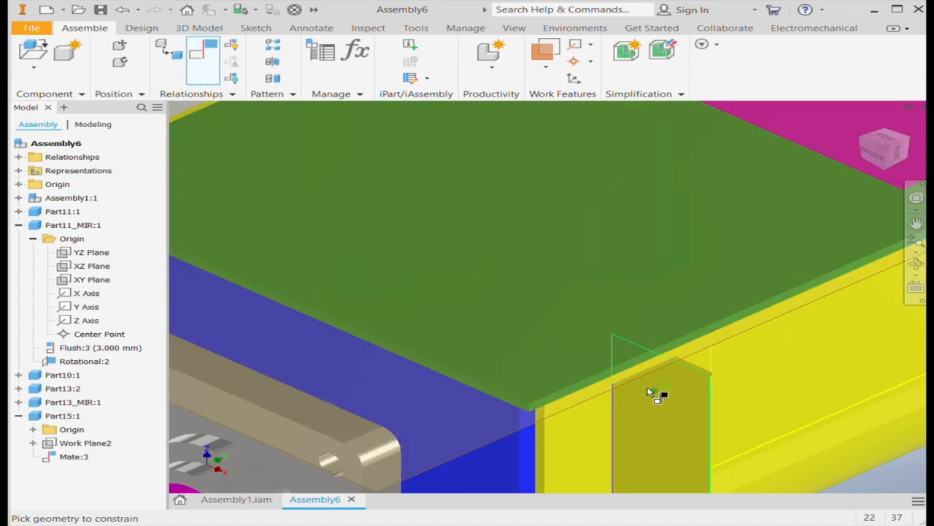
scroll(544, 410, "down", 5)
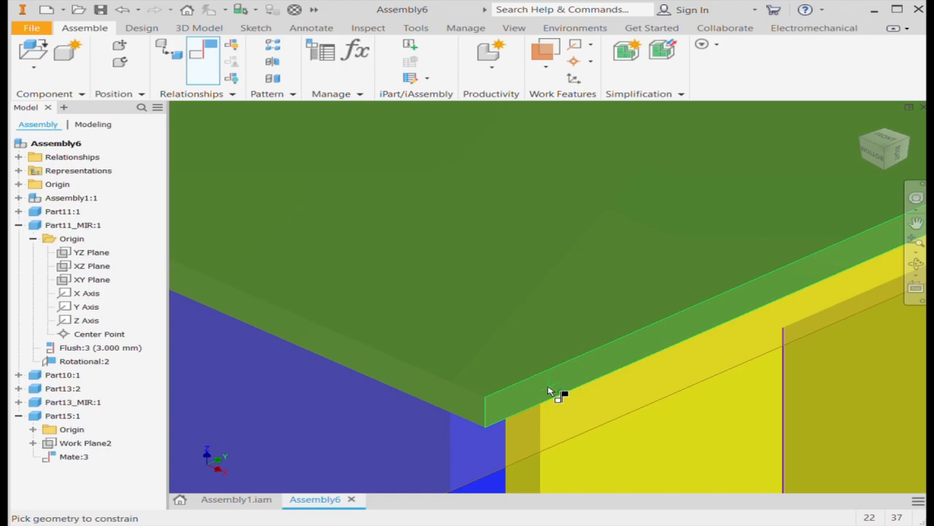
left_click(548, 387)
scroll(537, 392, "up", 3)
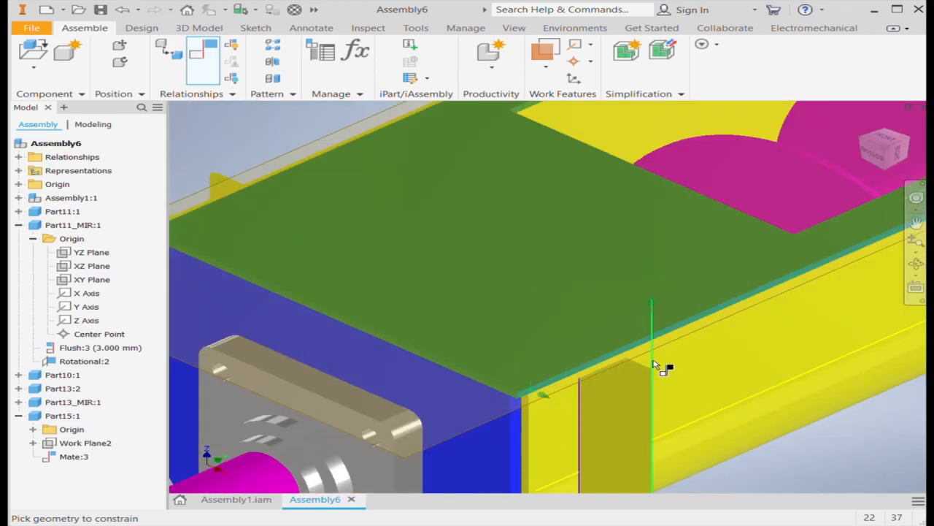
scroll(590, 398, "up", 3)
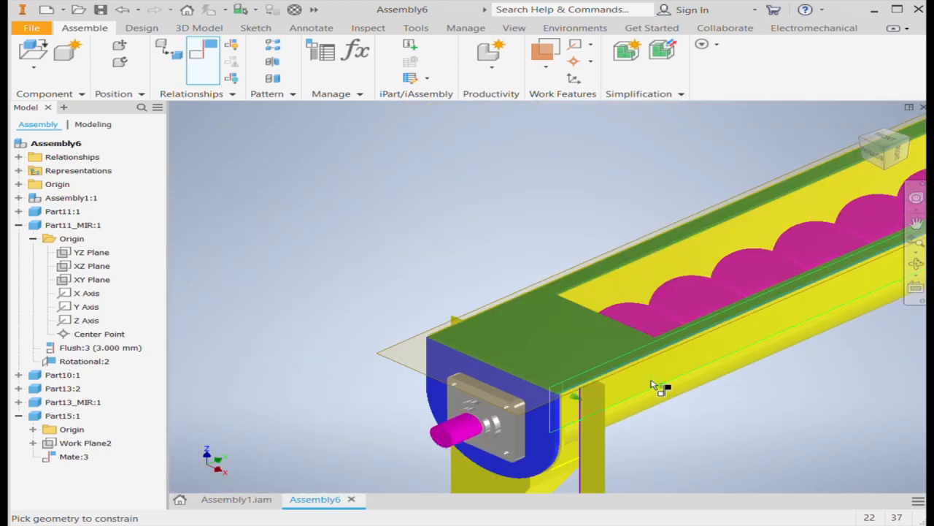
key("Escape")
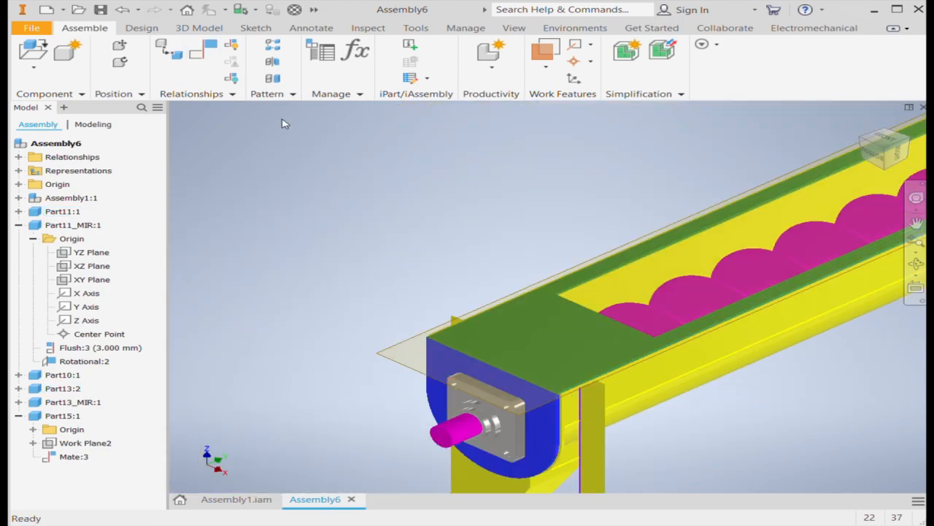
Turn off the display of the work planes throughout the assembly
left_click(514, 28)
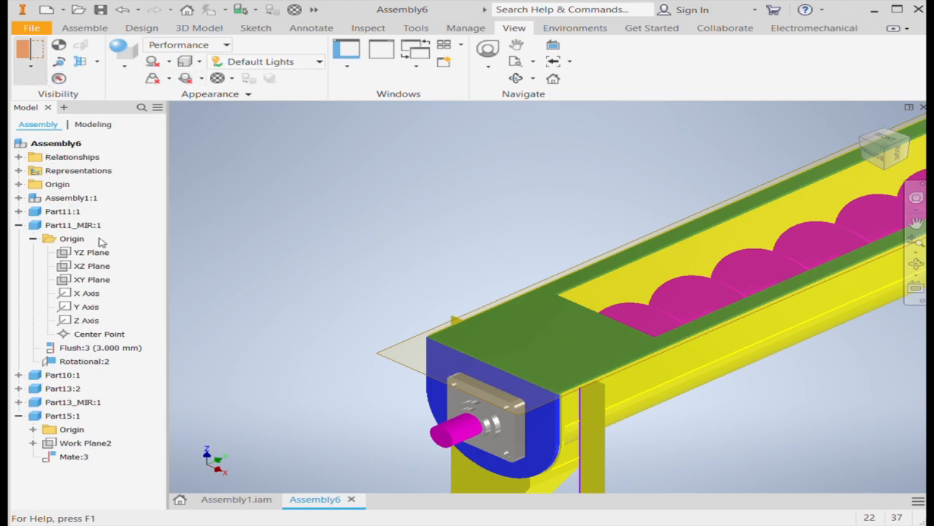
left_click(97, 165)
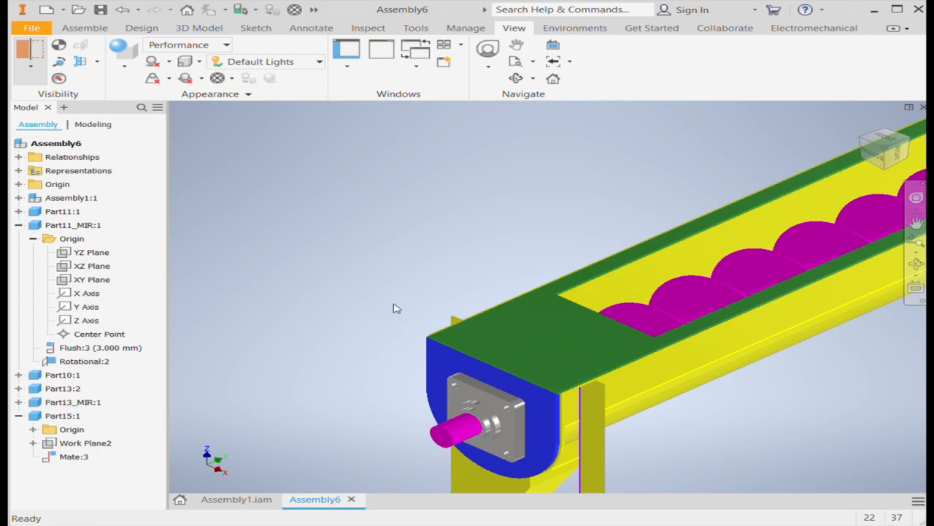
Examine the fit of the Part15 cover's edges and corners at the discharge end from both sides of the trough
scroll(569, 396, "down", 8)
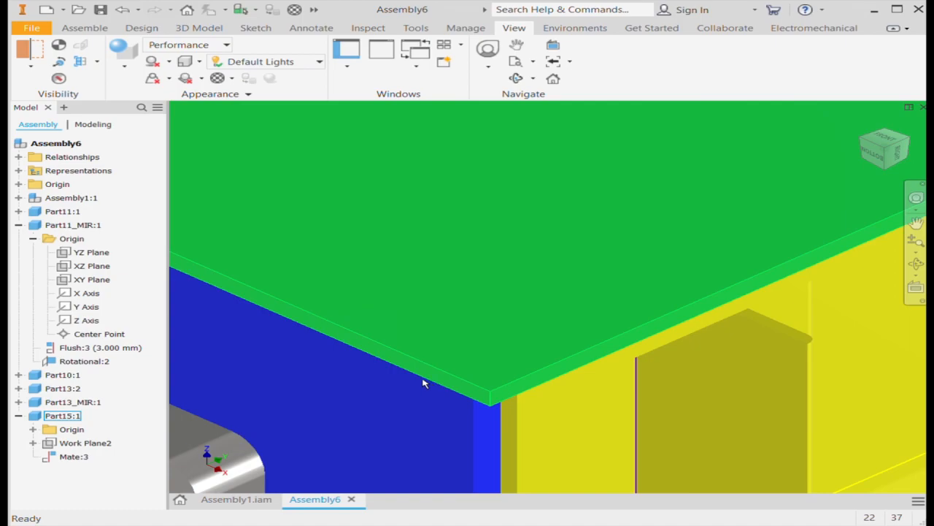
key("F6")
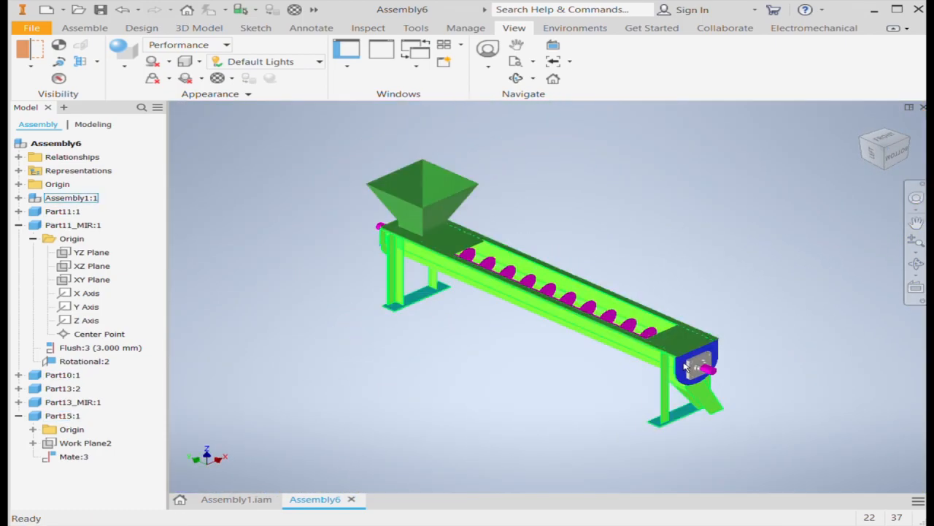
scroll(648, 360, "down", 10)
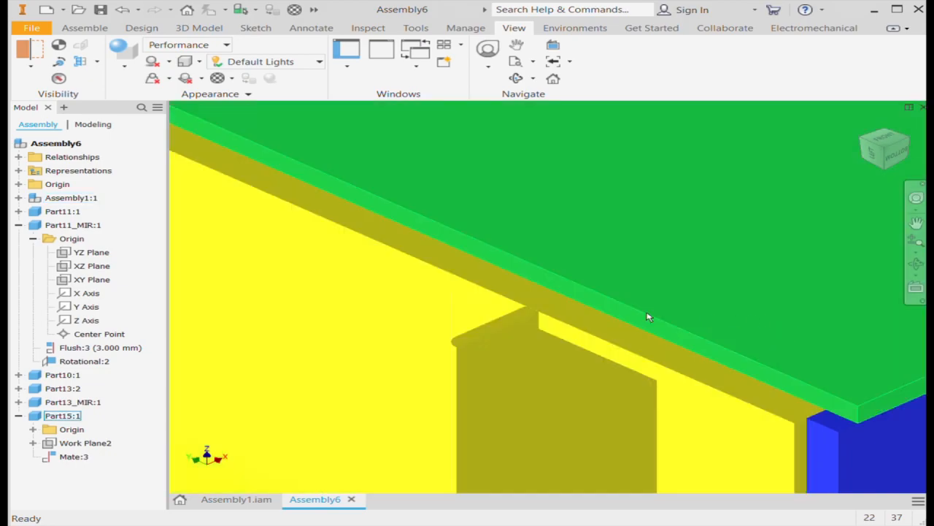
scroll(538, 340, "up", 10)
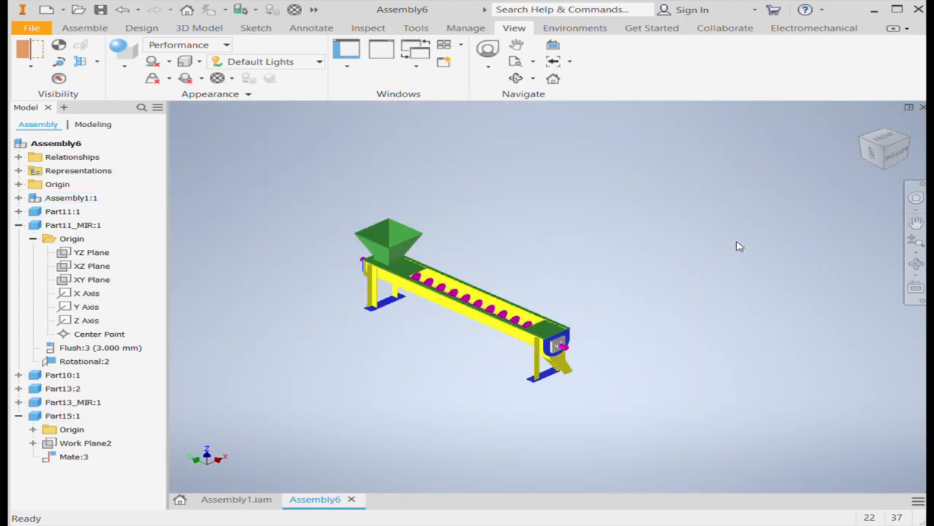
left_click(909, 140)
middle_click_drag(718, 345, 653, 338)
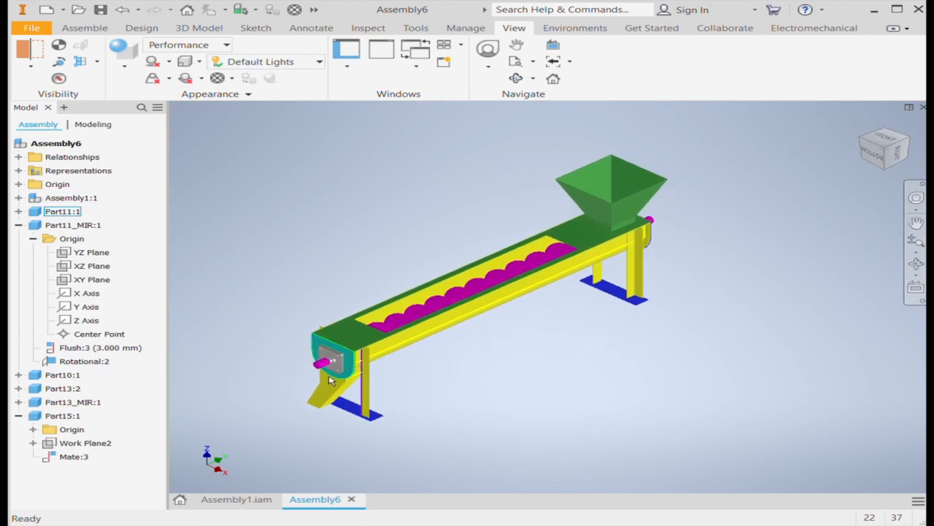
scroll(332, 362, "down", 5)
scroll(399, 353, "up", 6)
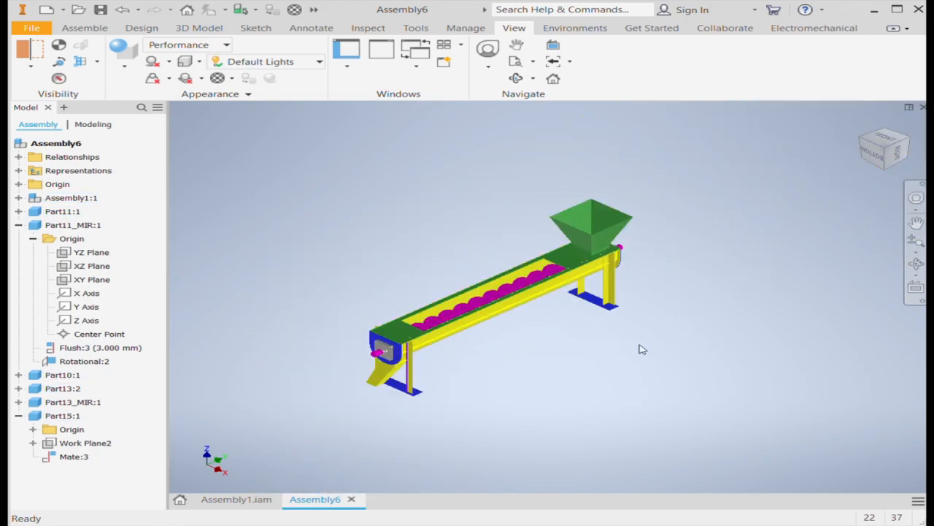
scroll(537, 353, "down", 3)
scroll(544, 356, "up", 3)
mouse_move(563, 378)
middle_mouse_down()
mouse_move(574, 394)
mouse_move(579, 372)
middle_mouse_up()
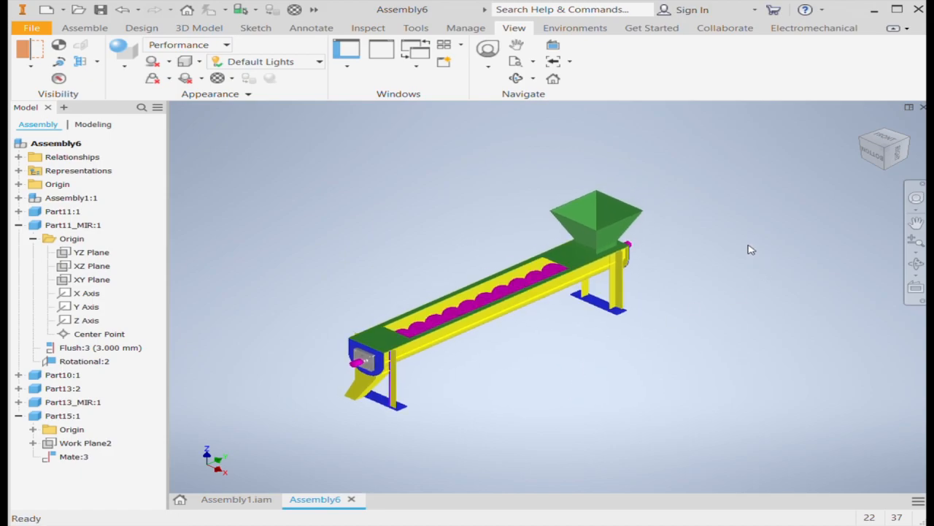
Show the complete screw conveyor enlarged, with hopper, trough and both supports in view
left_click(916, 244)
left_click_drag(548, 358, 552, 379)
mouse_move(559, 381)
middle_mouse_down()
mouse_move(574, 375)
mouse_move(563, 378)
middle_mouse_up()
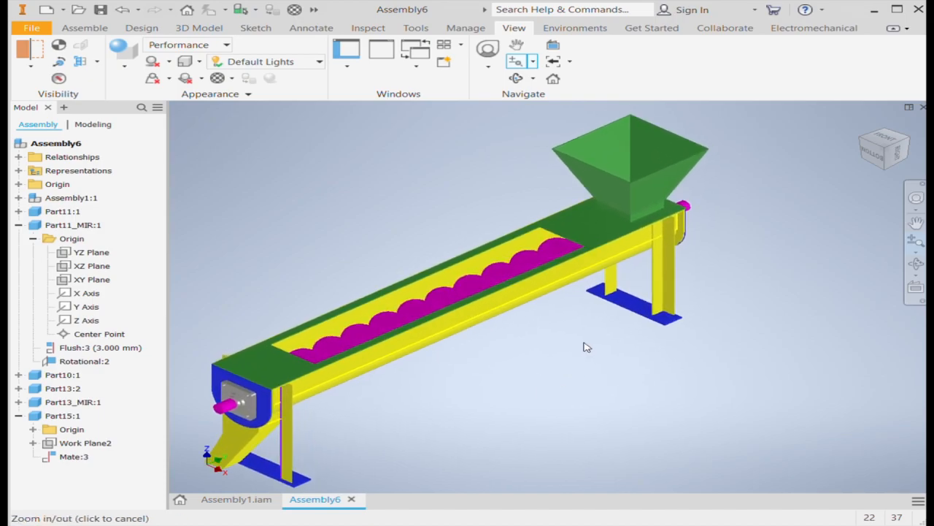
key("Escape")
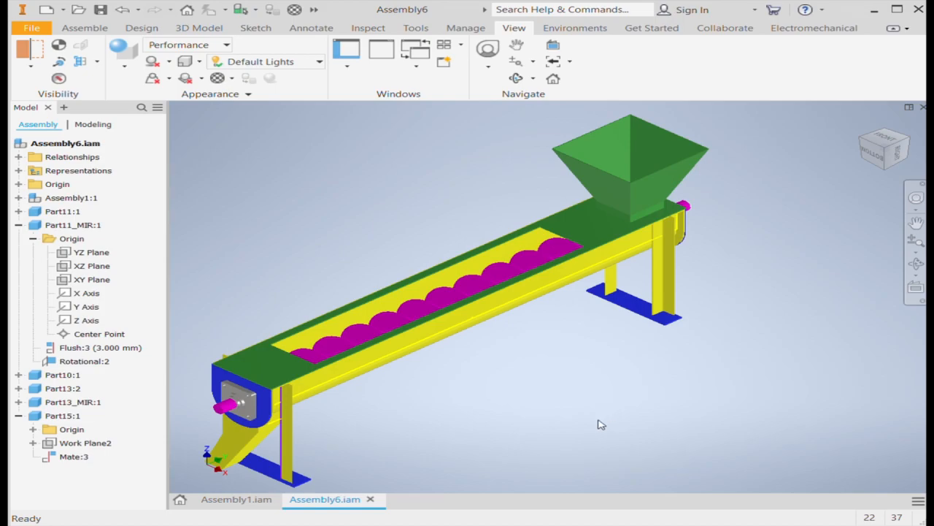
middle_click_drag(599, 424, 615, 418)
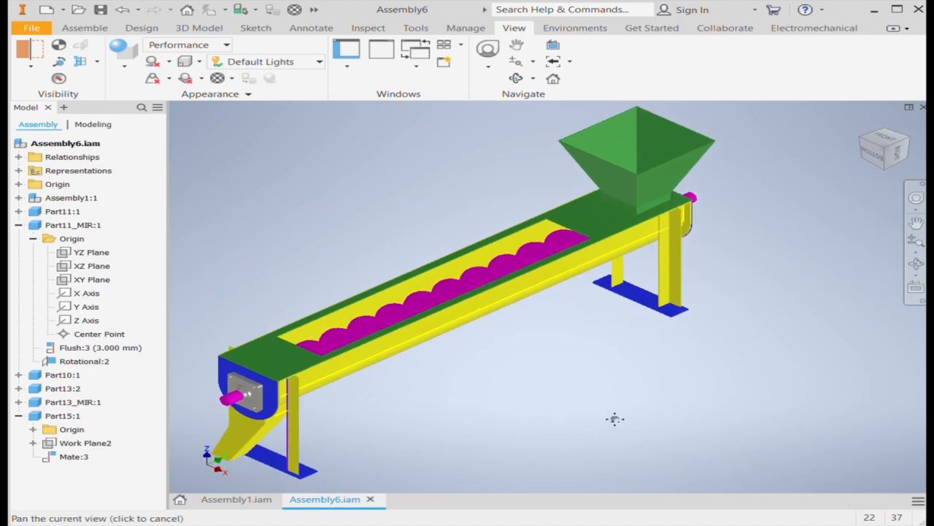